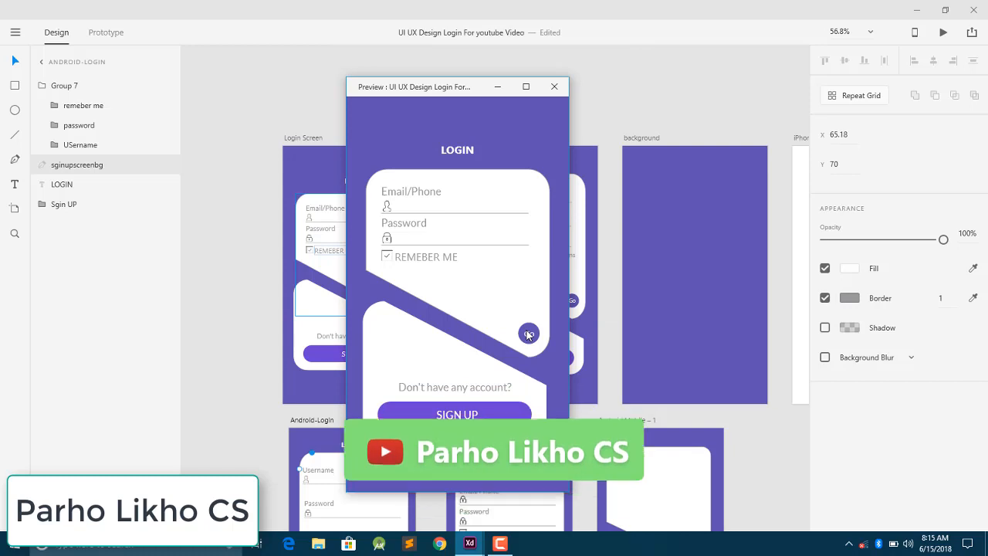
# Test the transitions between the login and sign-up screens in the prototype preview, and close the preview.
pyautogui.click(528, 334)
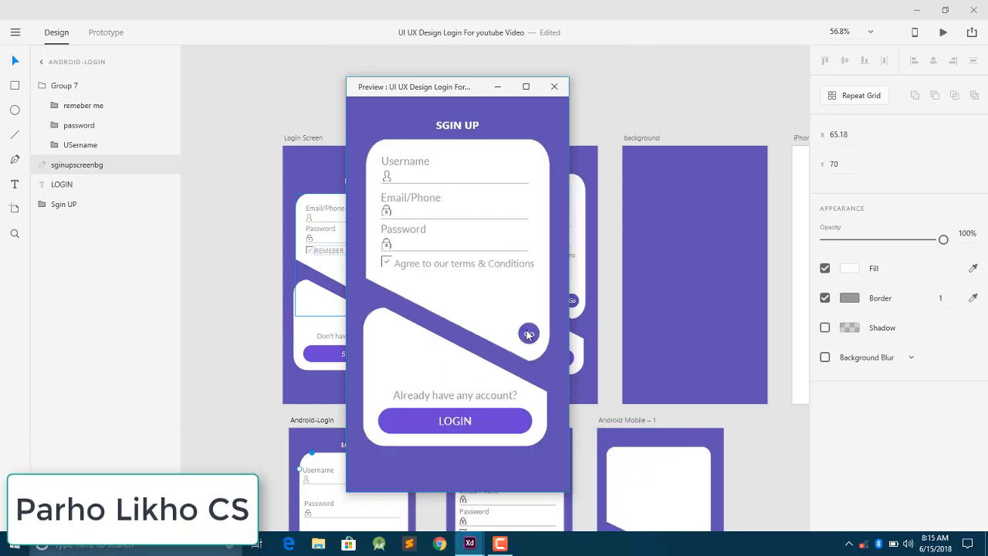
pyautogui.click(528, 335)
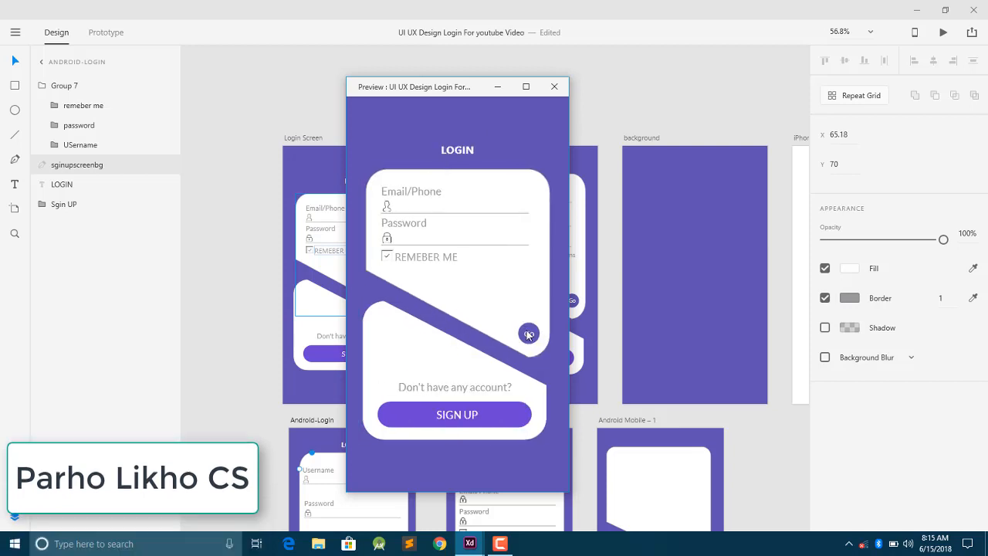
pyautogui.click(528, 334)
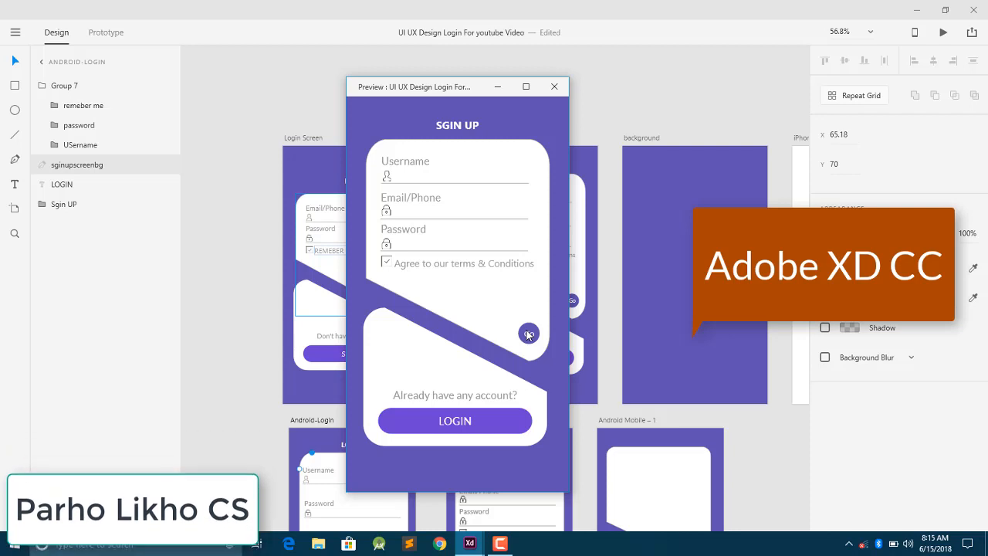
pyautogui.click(555, 87)
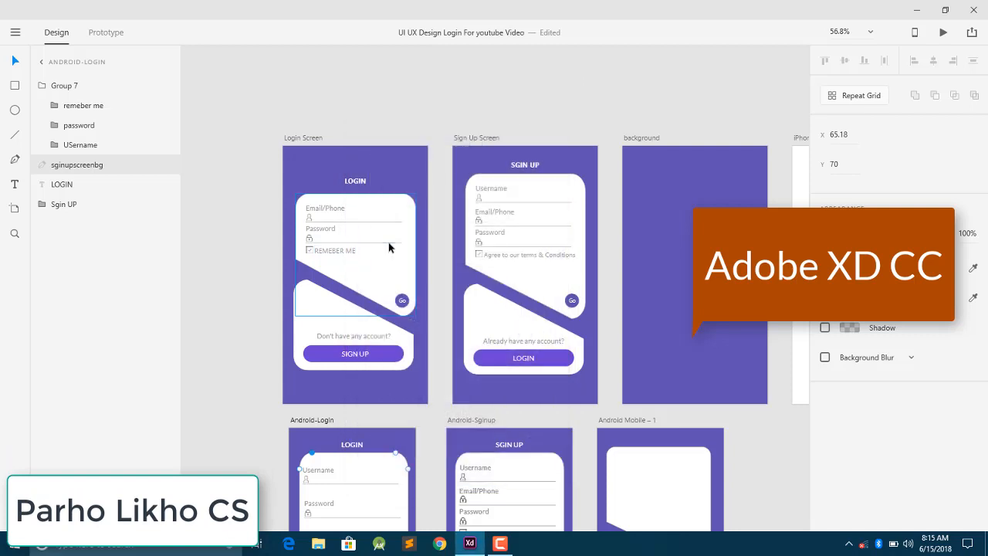
pyautogui.click(367, 334)
pyautogui.moveTo(367, 335); pyautogui.dragTo(229, 319)
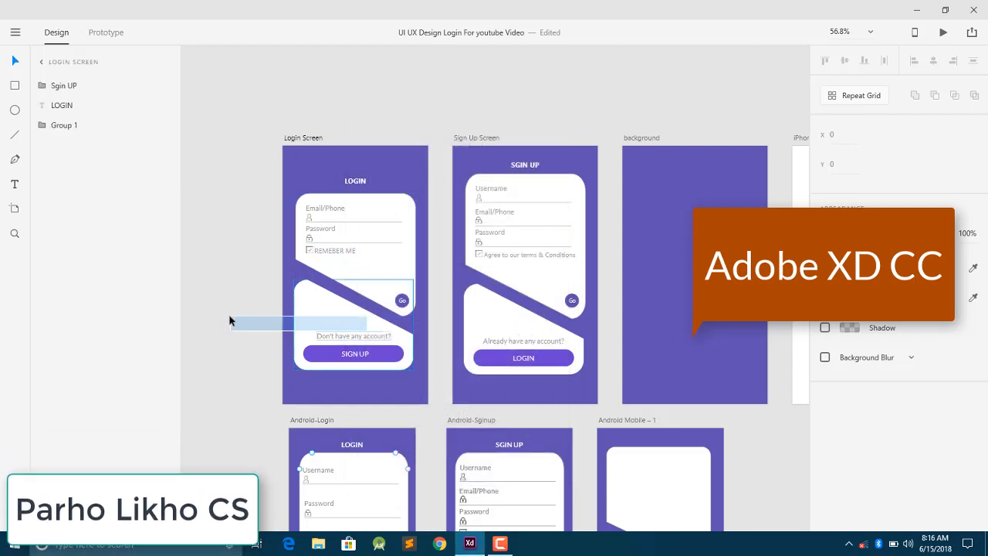
pyautogui.scroll(-1, 371, 139)
pyautogui.scroll(-5, 372, 142)
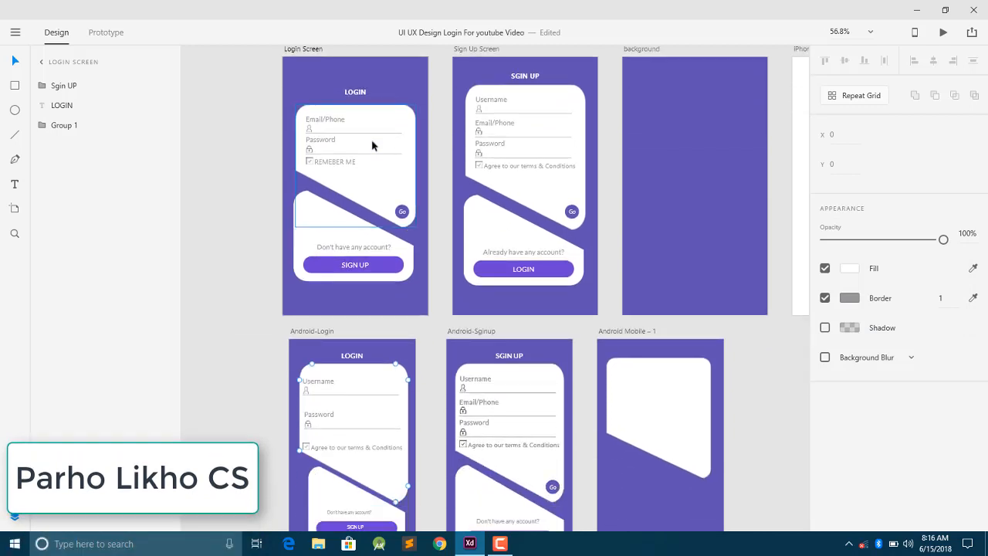
pyautogui.scroll(-3, 344, 264)
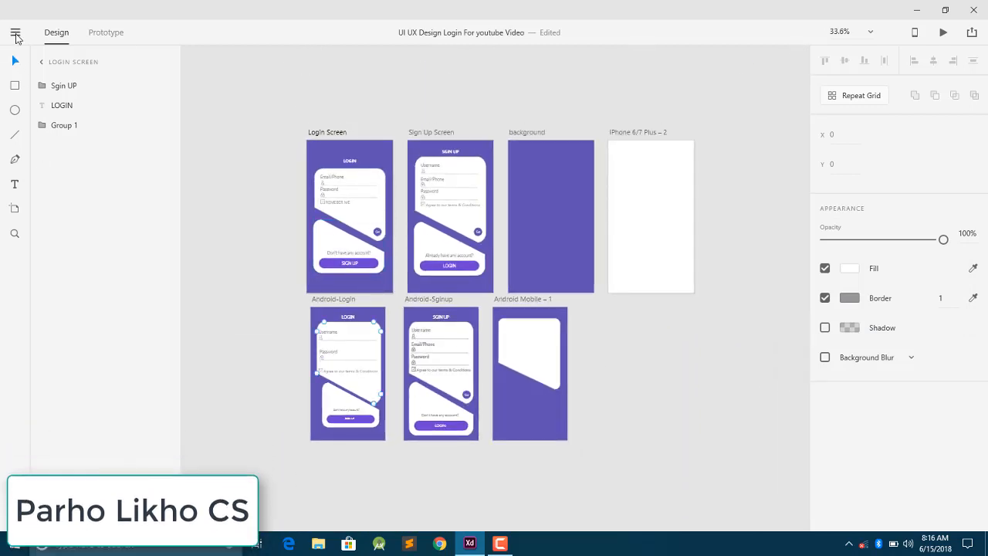
# Create a new document with an Android Mobile (360 x 640) artboard and maximize its window.
pyautogui.click(15, 34)
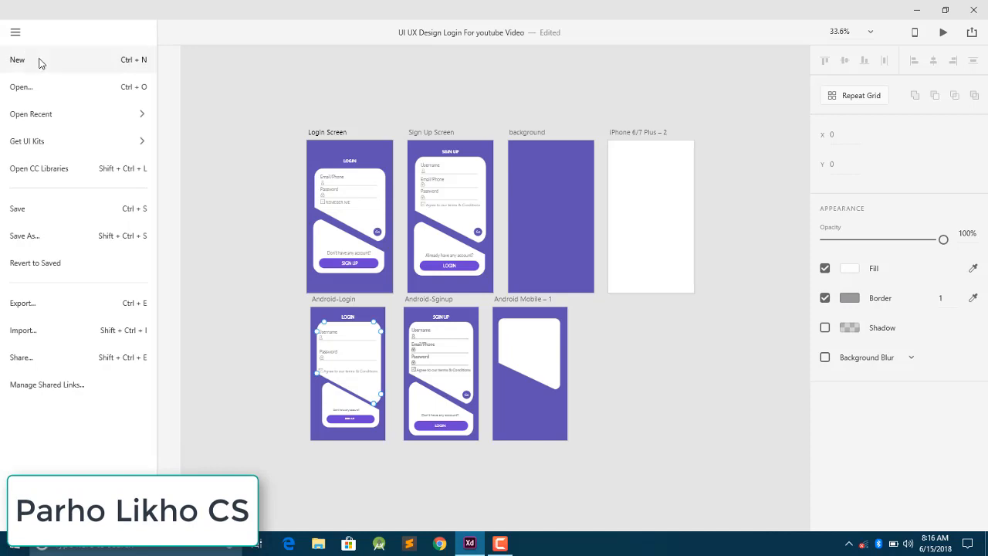
pyautogui.click(145, 66)
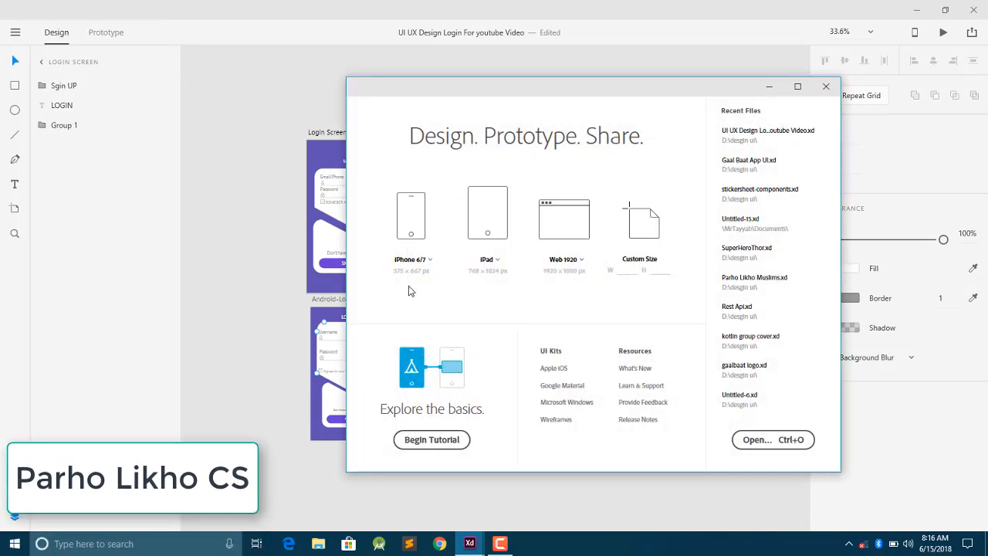
pyautogui.click(421, 260)
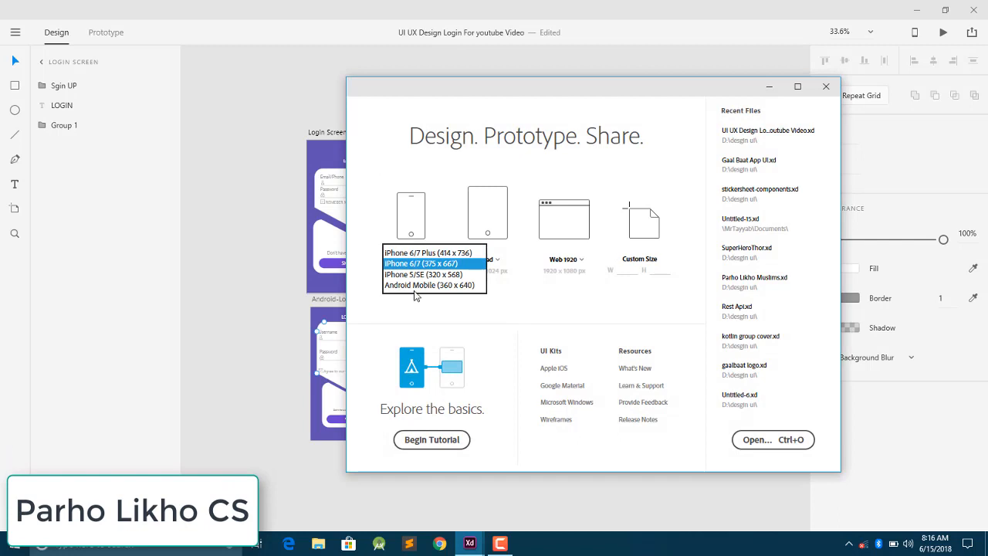
pyautogui.click(415, 288)
pyautogui.click(411, 220)
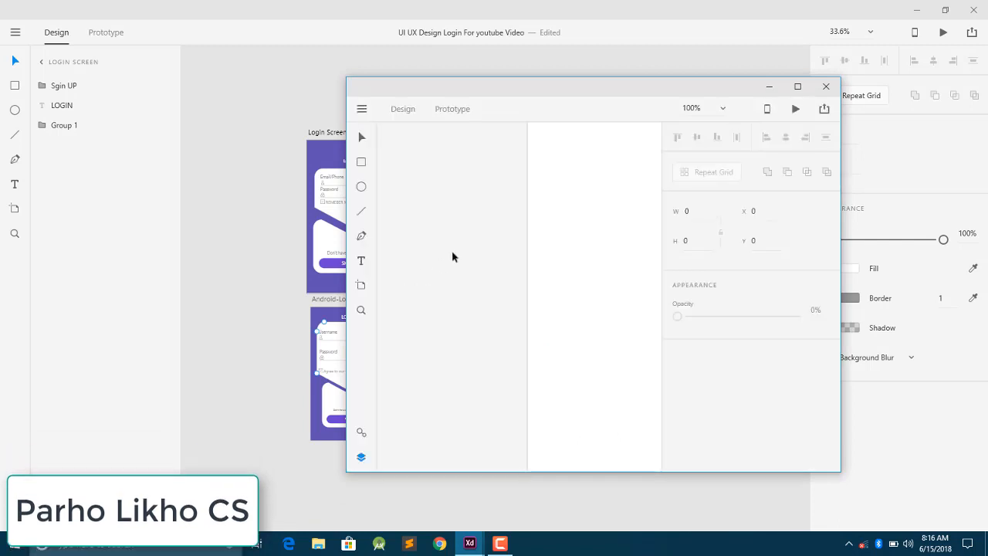
pyautogui.click(798, 86)
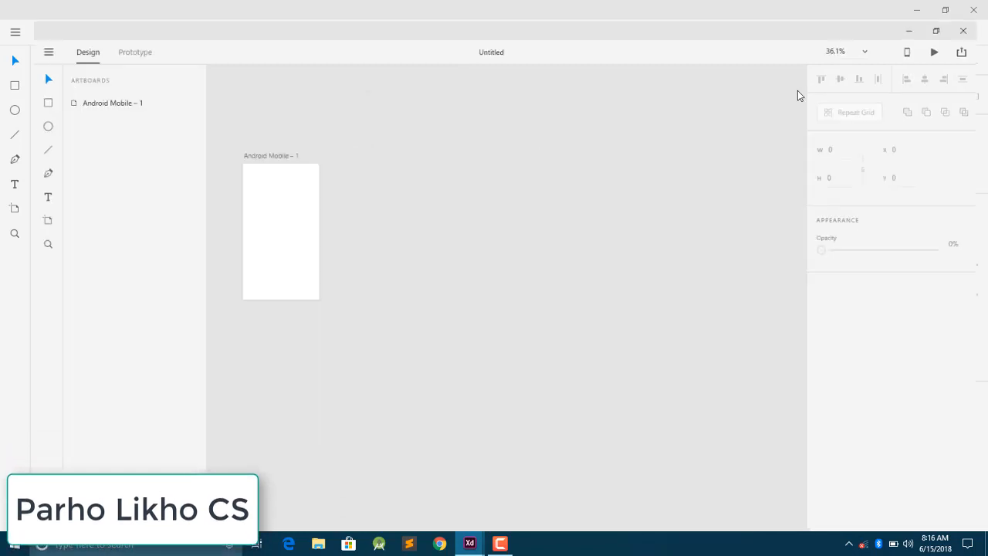
pyautogui.scroll(5, 272, 192)
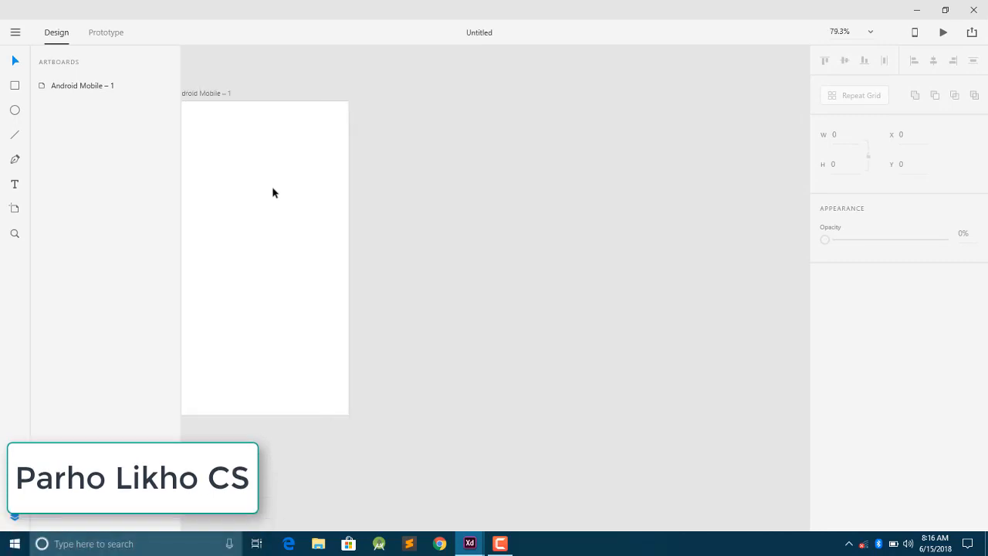
pyautogui.scroll(2, 272, 192)
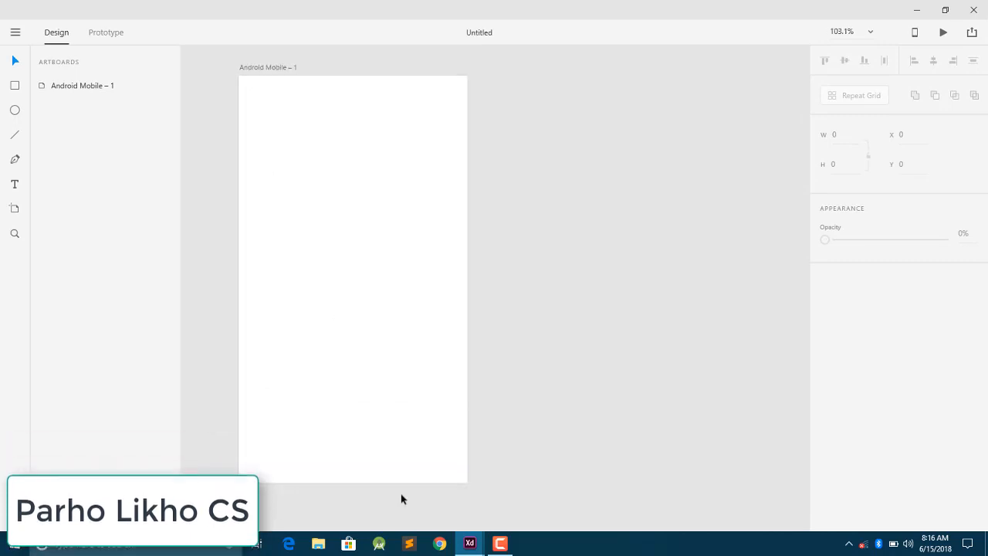
# Switch to the finished login design and copy the hex fill colour of its background artboard.
pyautogui.moveTo(472, 545)
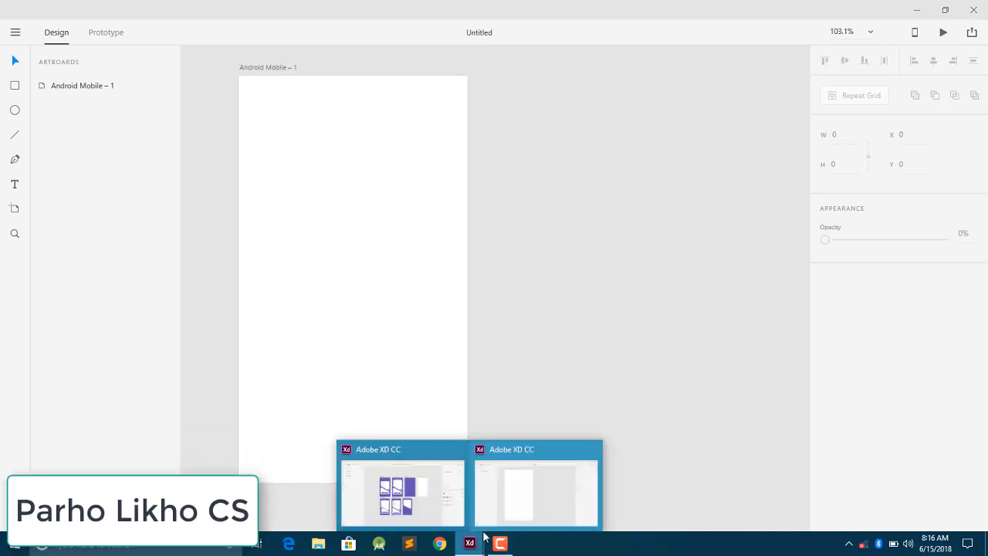
pyautogui.click(409, 493)
pyautogui.click(561, 239)
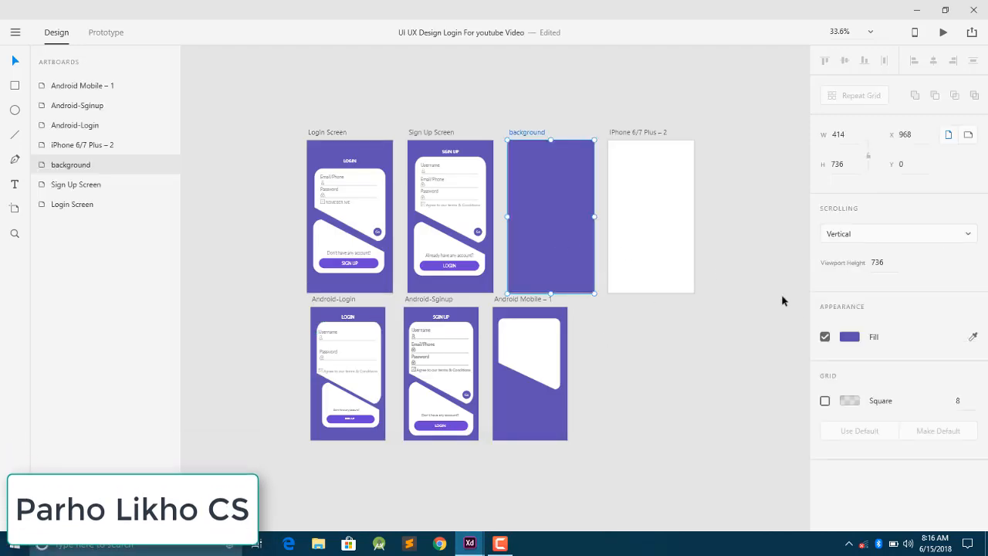
pyautogui.click(849, 337)
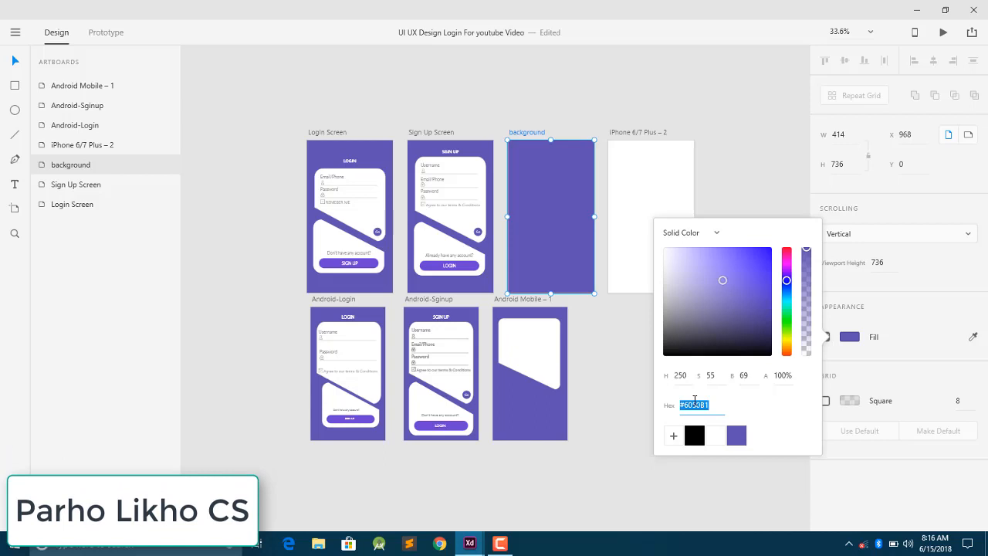
# Fill the new document's Android Mobile artboard with #6050B1 and save the colour as a swatch.
pyautogui.click(470, 543)
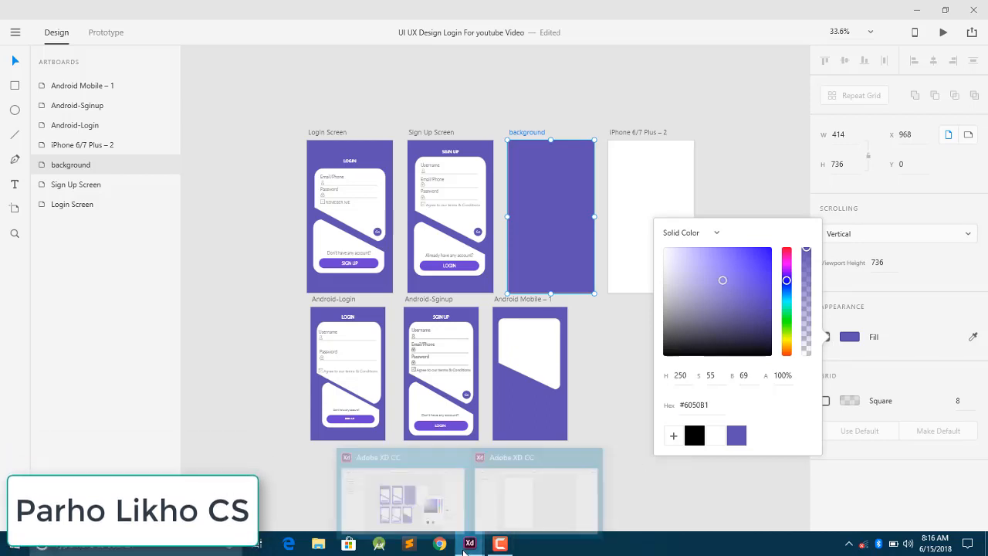
pyautogui.click(491, 490)
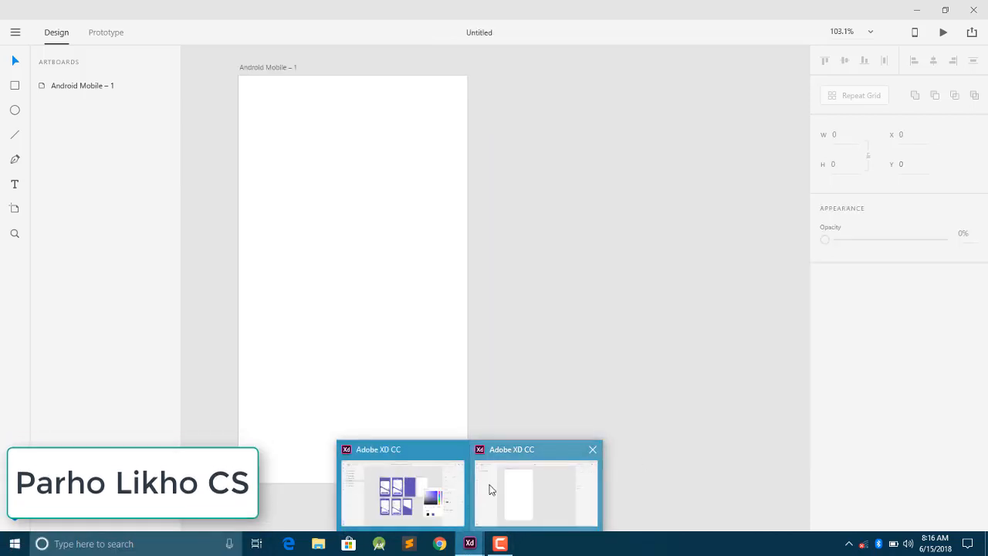
pyautogui.click(293, 172)
pyautogui.click(855, 342)
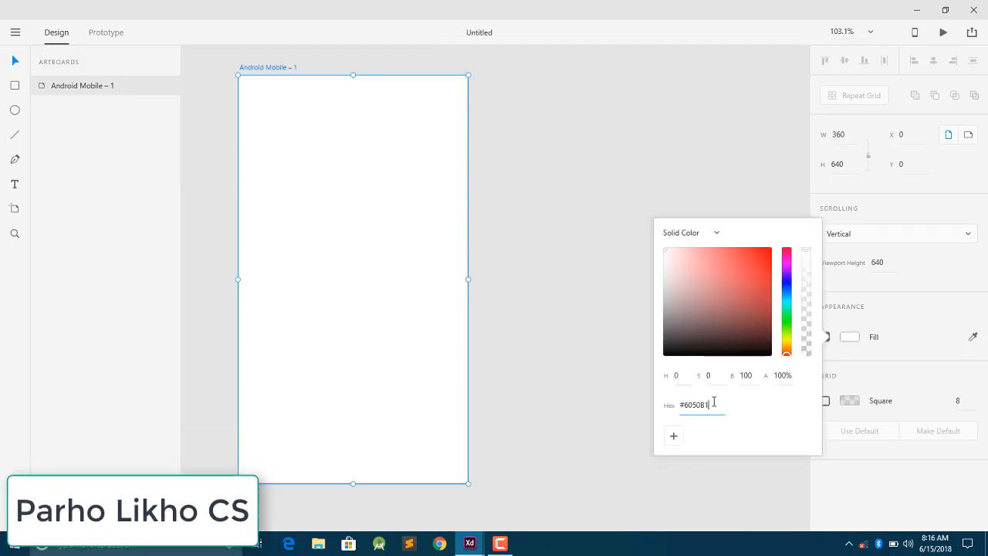
pyautogui.write('#6050B1')
pyautogui.press('Return')
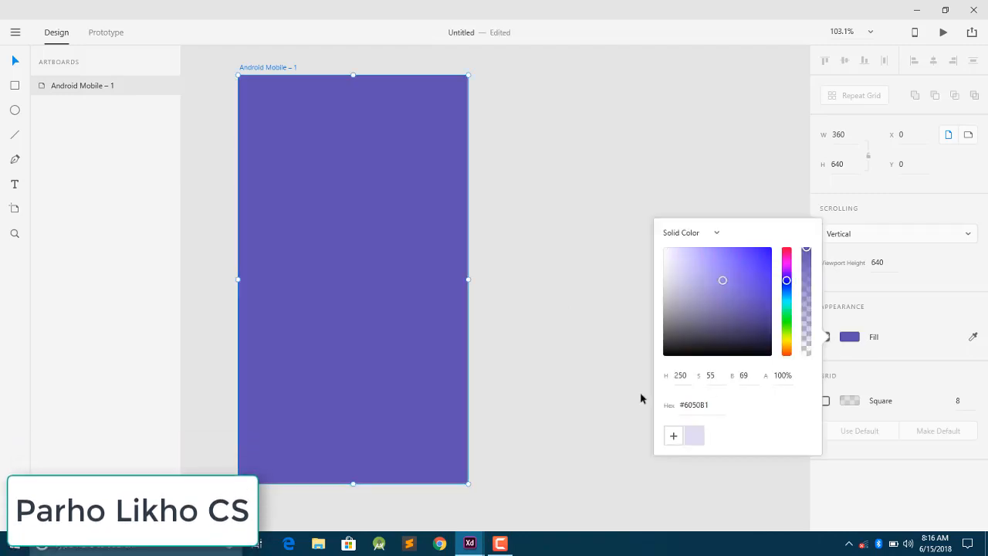
pyautogui.click(602, 326)
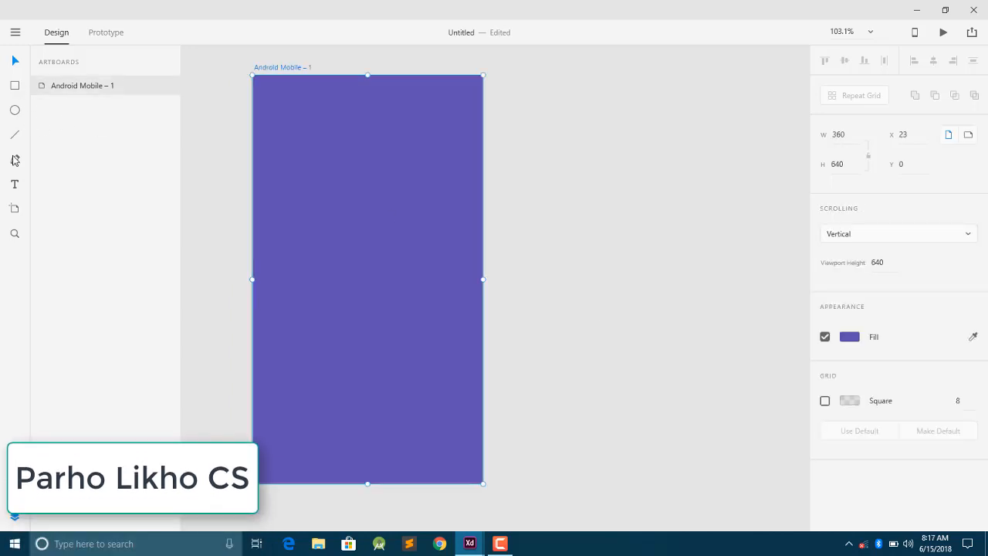
# Add the text "Login" near the top of the artboard and select all its characters.
pyautogui.click(316, 124)
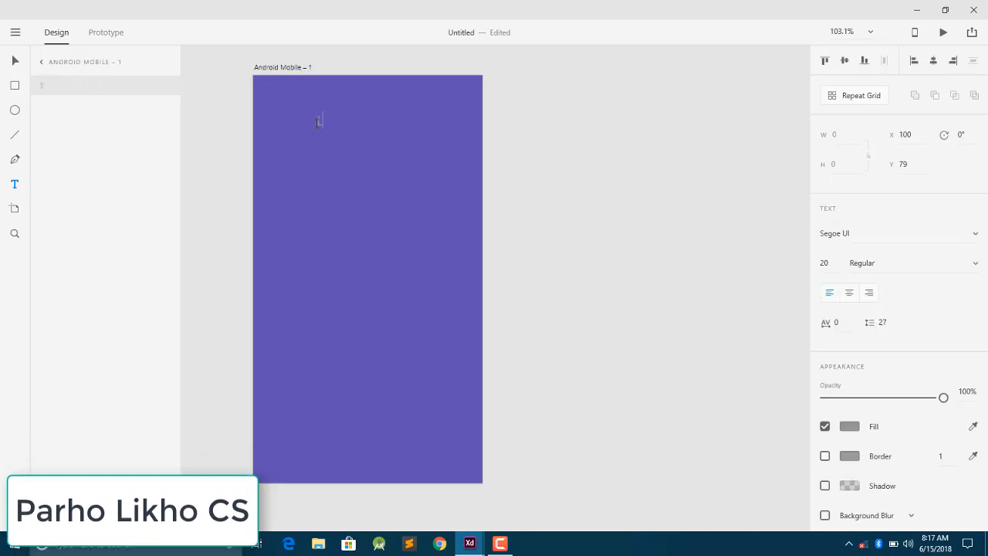
pyautogui.hotkey('shift', 'Left')
pyautogui.hotkey('shift', 'Left')
pyautogui.hotkey('shift', 'Left')
pyautogui.hotkey('shift', 'Left')
pyautogui.hotkey('shift', 'Left')
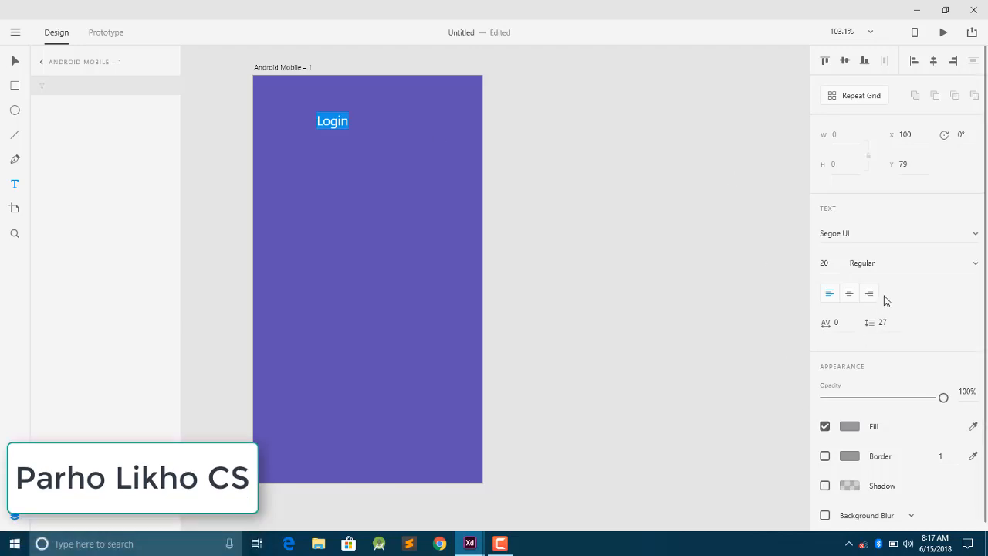
# Centre-align the Login text and set it to the Roboto font at size 30.
pyautogui.click(854, 299)
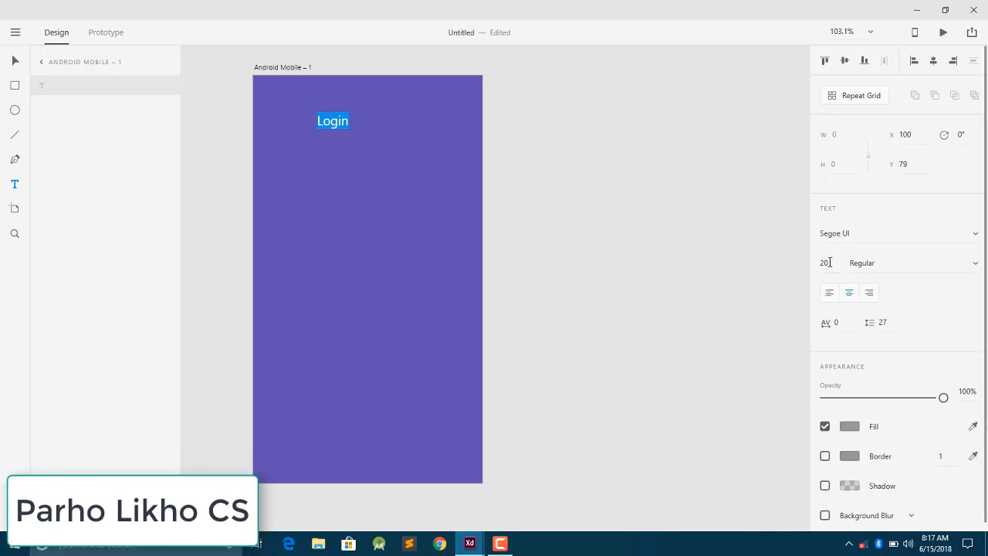
pyautogui.write('25')
pyautogui.press('Return')
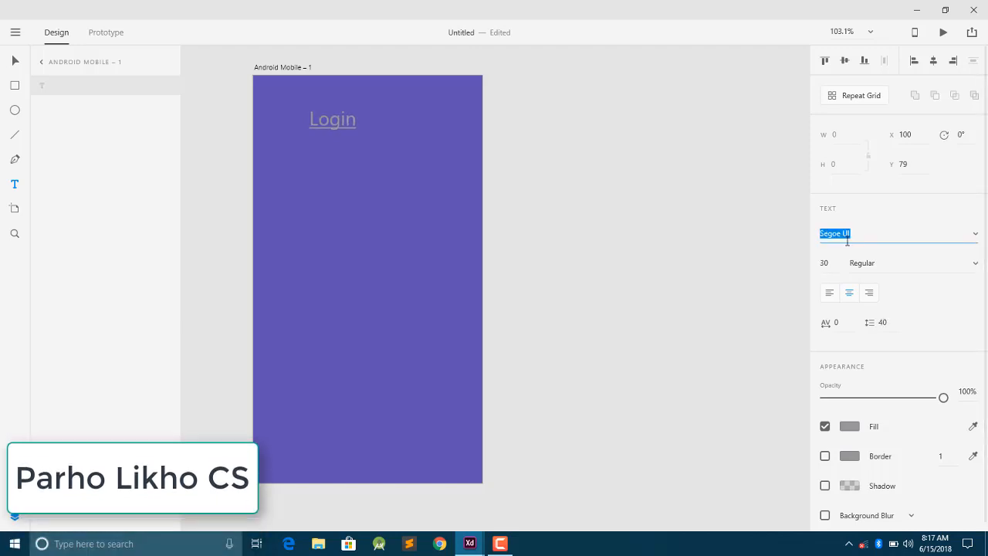
pyautogui.write('Roboto')
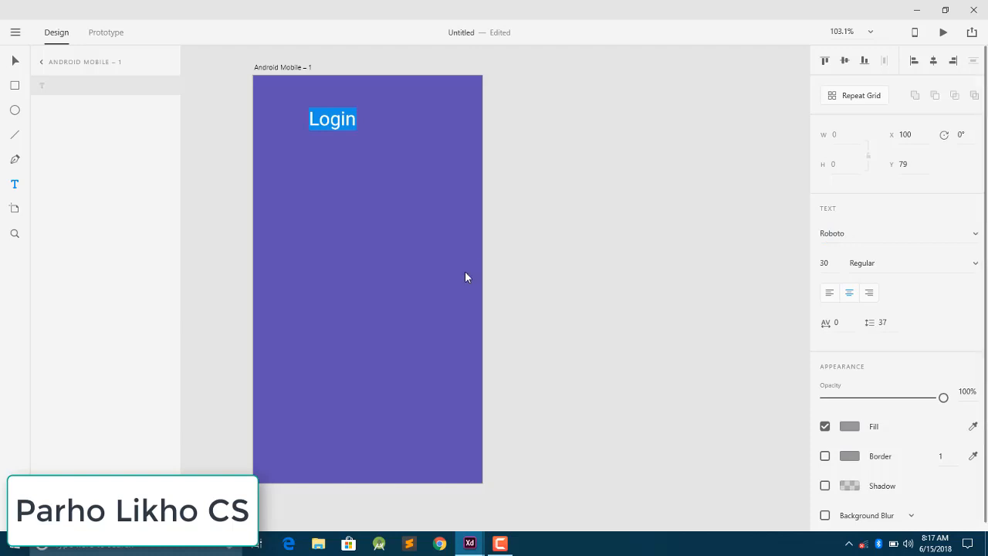
# Move the Login text to the artboard's horizontal centre, at about X 143, Y 43.
pyautogui.click(15, 62)
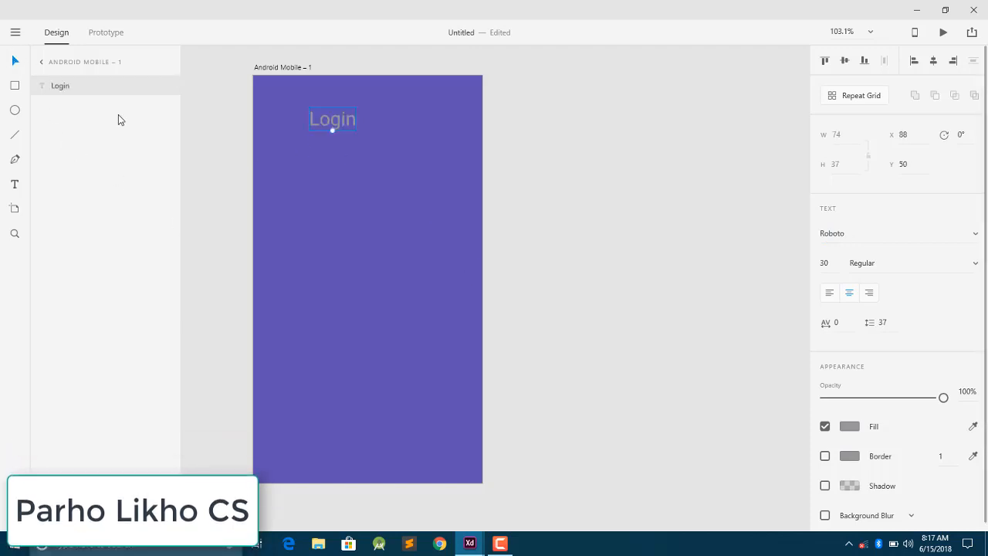
pyautogui.moveTo(332, 126); pyautogui.dragTo(356, 120)
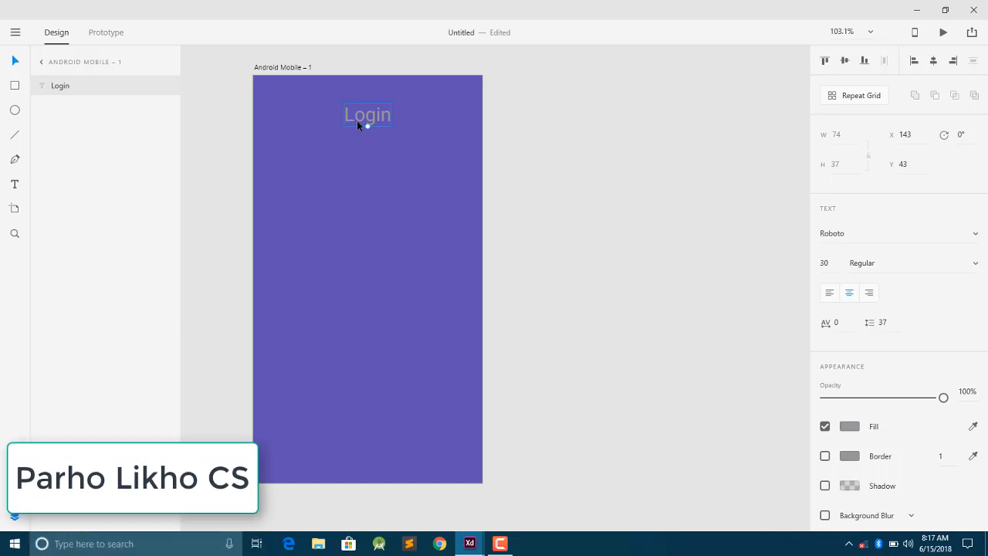
# Change the Login text's fill to white (#FFFFFF) and save the white as a swatch.
pyautogui.doubleClick(357, 120)
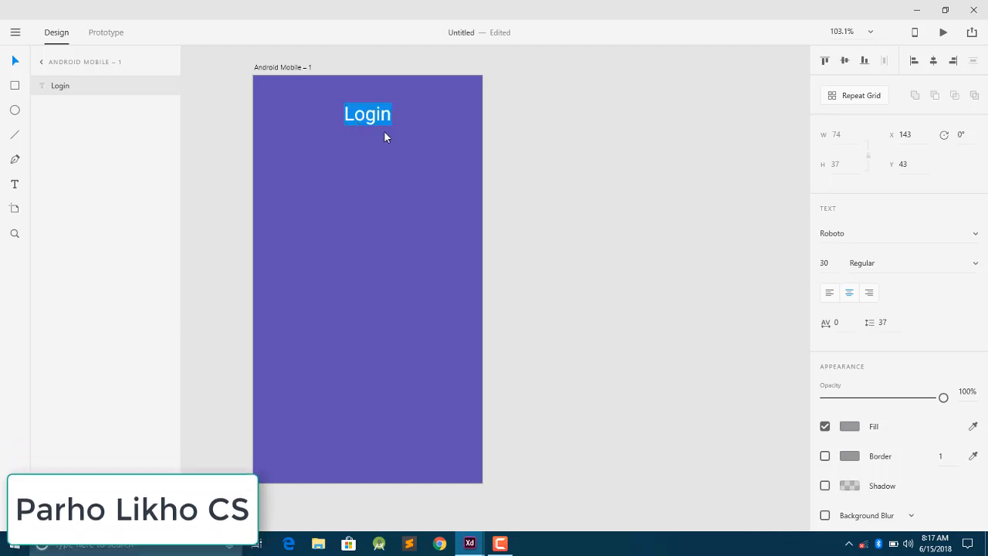
pyautogui.click(854, 427)
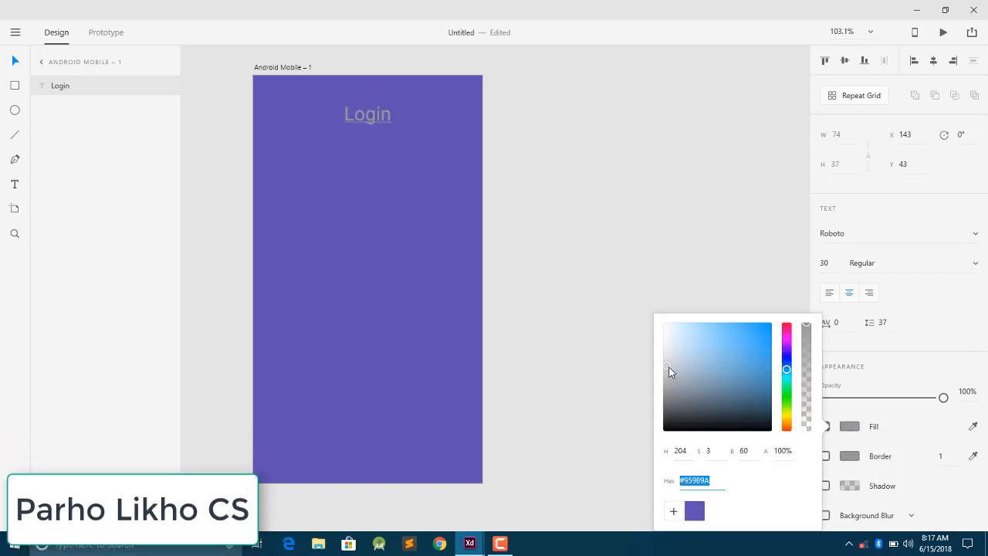
pyautogui.moveTo(669, 368); pyautogui.dragTo(621, 242)
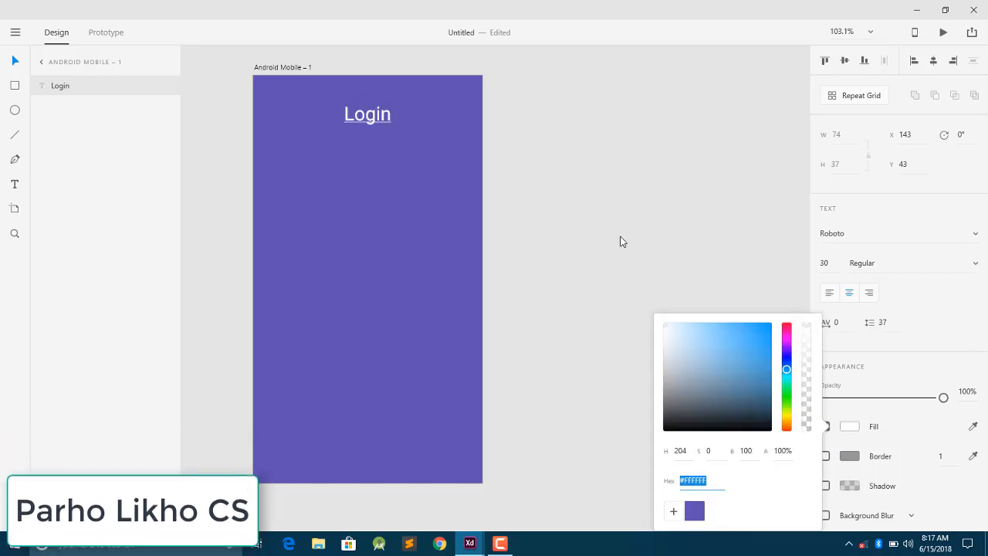
pyautogui.click(674, 511)
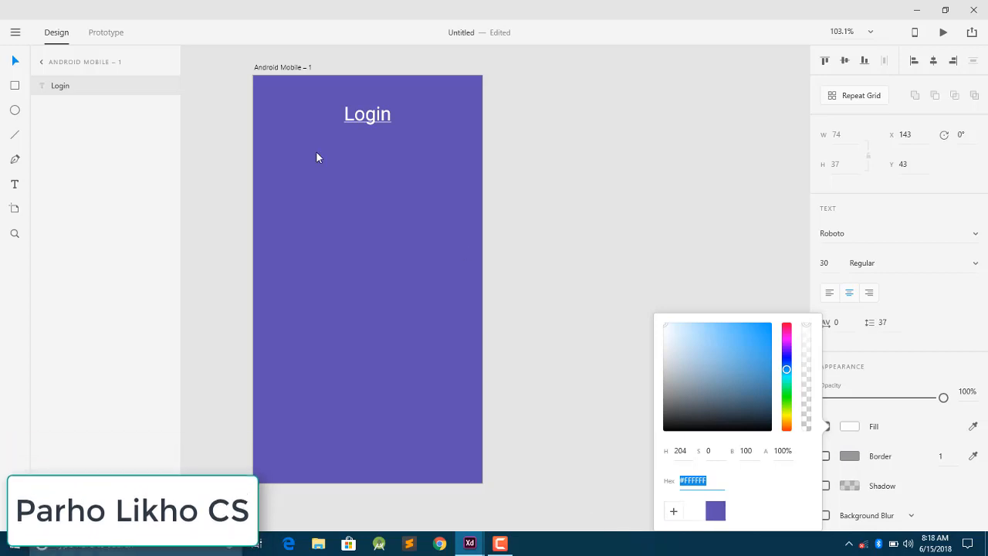
# Set the Login text's font weight to Bold and finish editing the text.
pyautogui.click(351, 115)
pyautogui.doubleClick(350, 115)
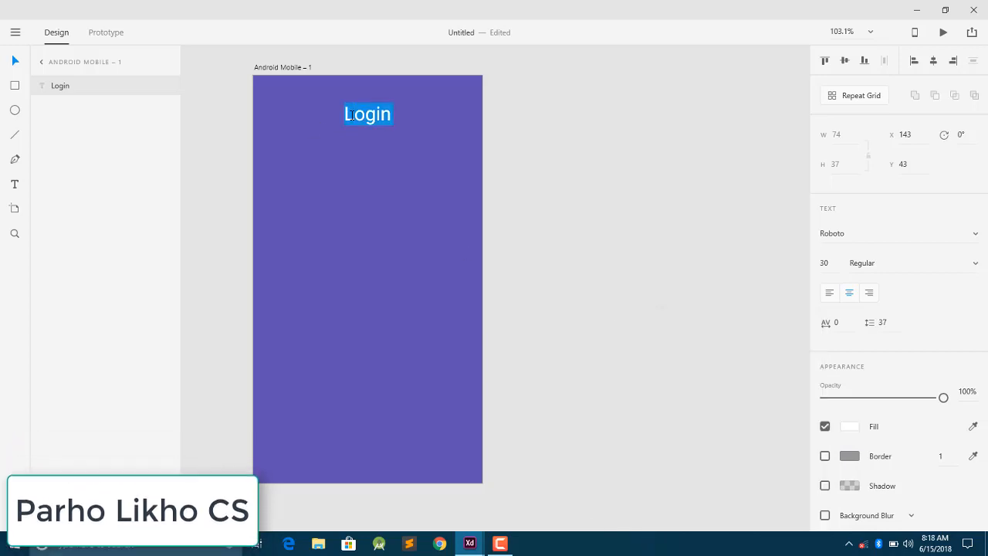
pyautogui.press('Escape')
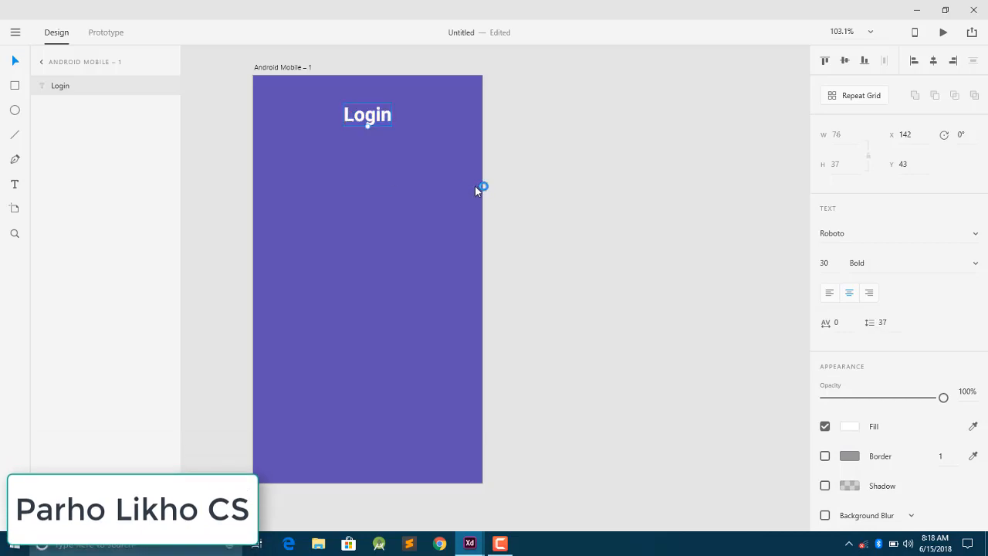
# Nudge the Login text up slightly to about X 142, Y 42.
pyautogui.click(530, 194)
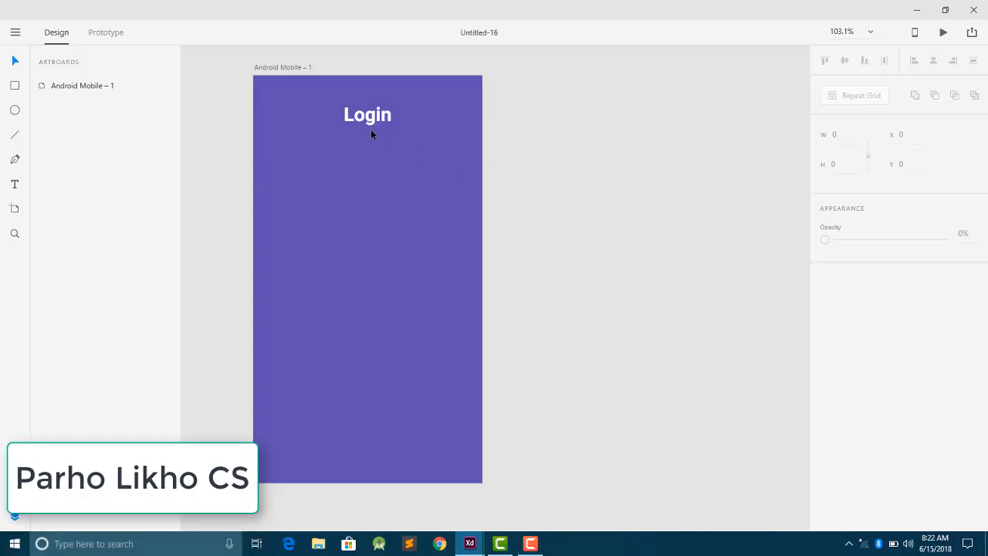
pyautogui.click(367, 125)
pyautogui.moveTo(367, 125); pyautogui.dragTo(362, 125)
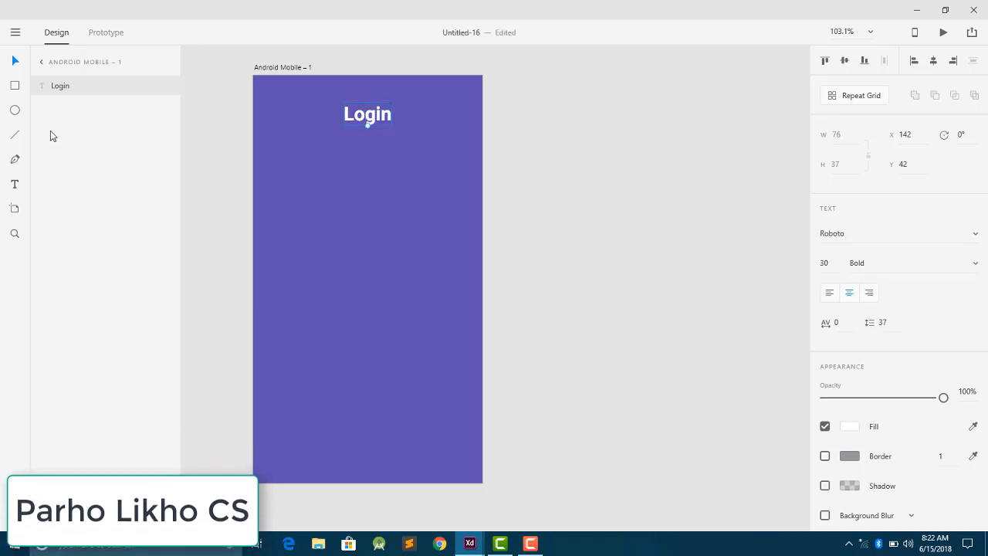
# Draw a white rectangle 300 wide beneath the Login title and place it at about X 30, Y 101.
pyautogui.click(15, 85)
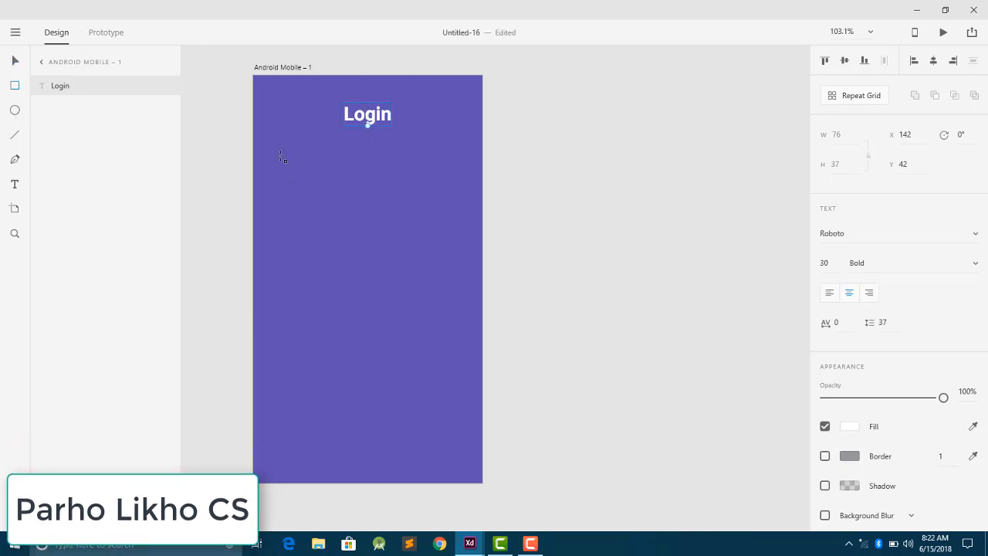
pyautogui.moveTo(271, 144); pyautogui.dragTo(461, 197)
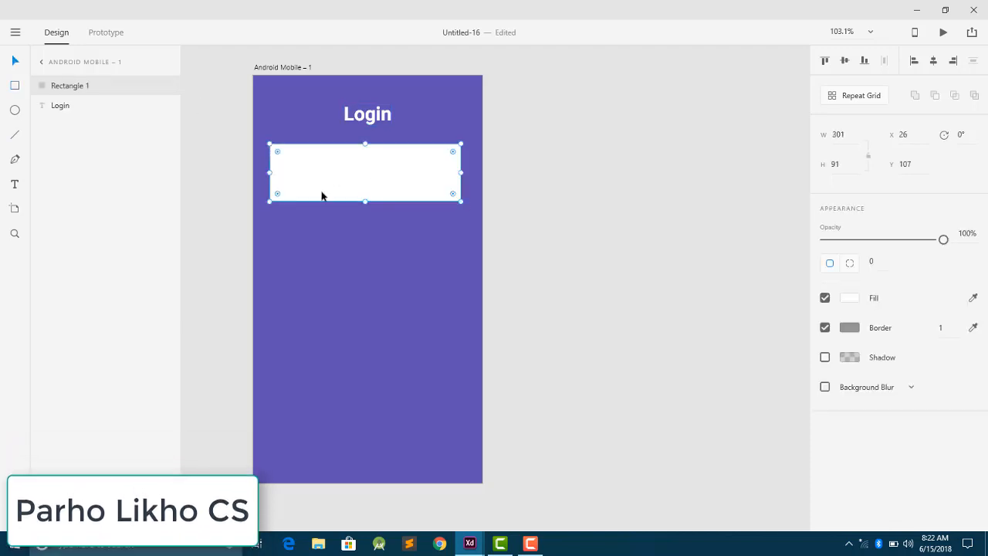
pyautogui.moveTo(326, 196); pyautogui.dragTo(331, 191)
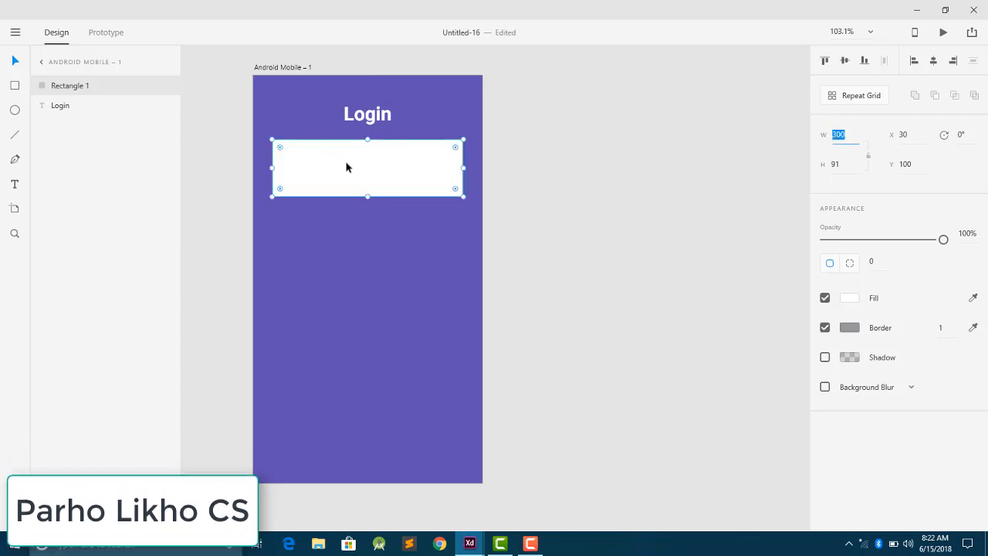
pyautogui.moveTo(346, 166); pyautogui.dragTo(346, 167)
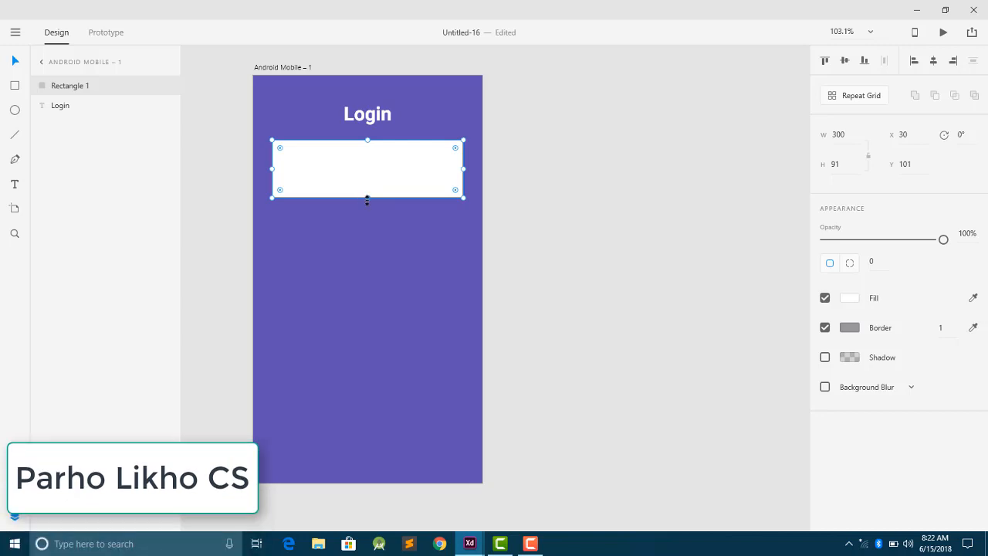
# Set the white rectangle's height to 280 and move it up to about Y 93.
pyautogui.moveTo(367, 197); pyautogui.dragTo(348, 306)
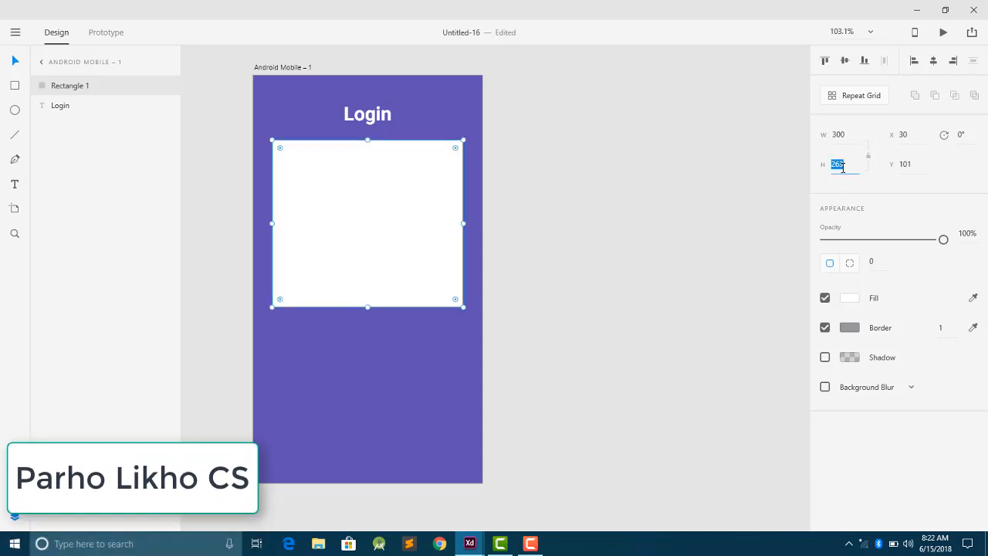
pyautogui.write('250')
pyautogui.press('Return')
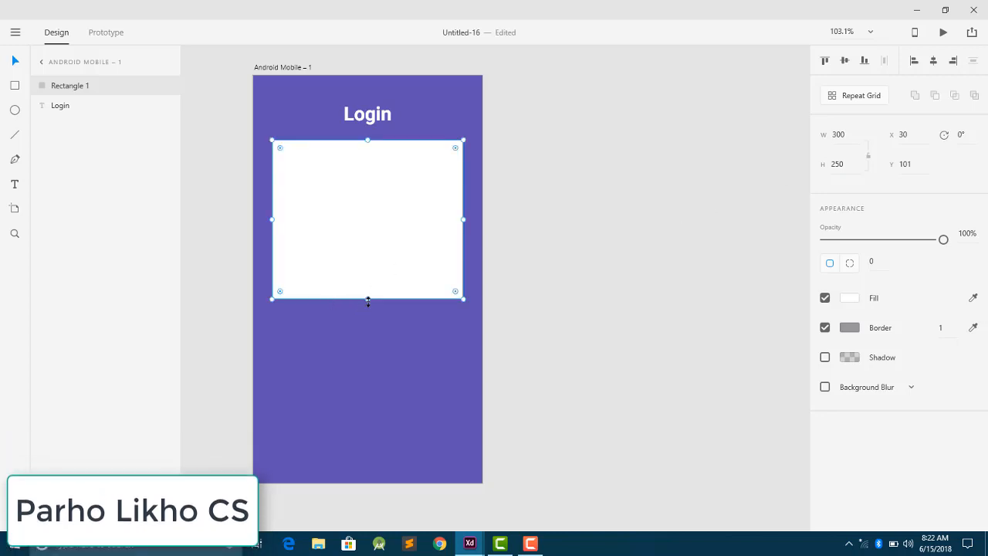
pyautogui.click(846, 168)
pyautogui.write('2')
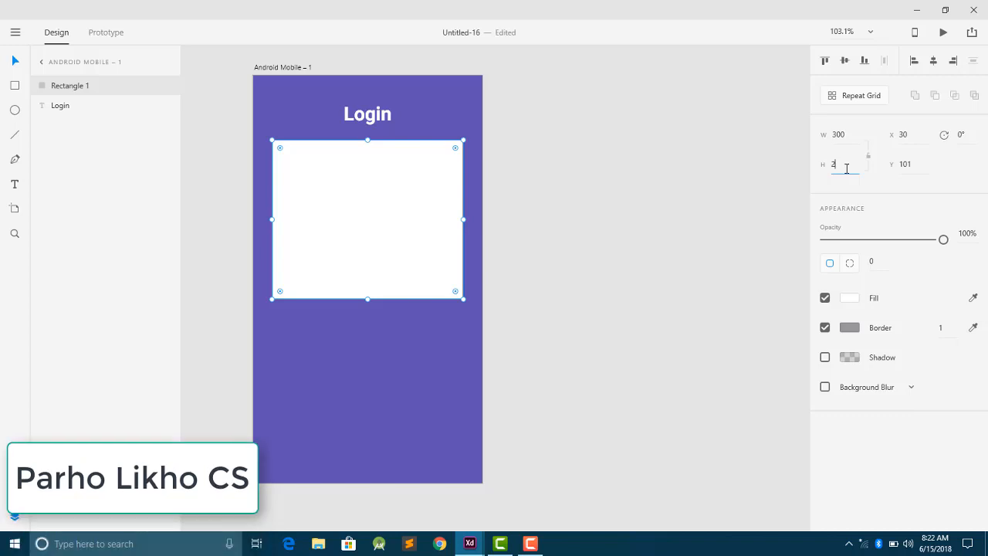
pyautogui.write('80')
pyautogui.press('Return')
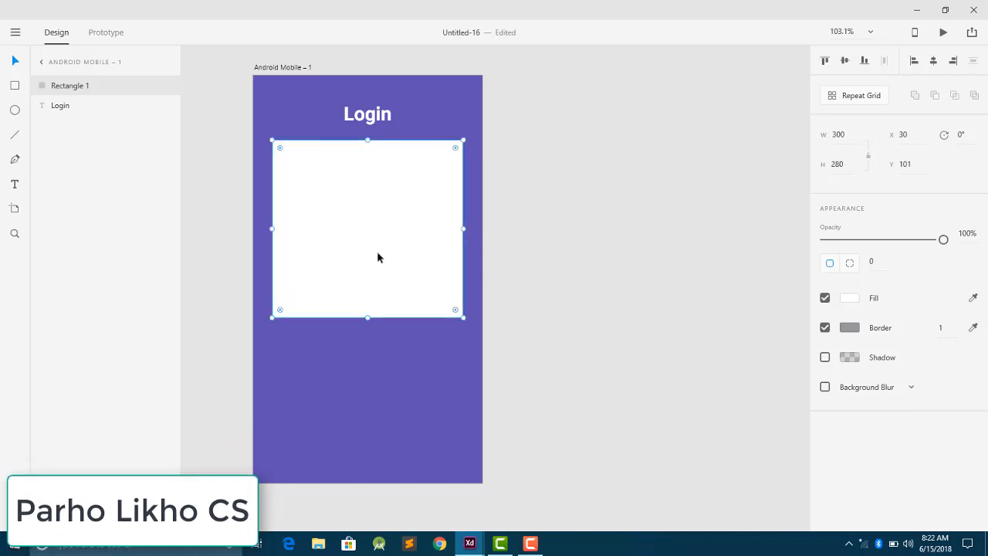
pyautogui.moveTo(376, 254); pyautogui.dragTo(376, 249)
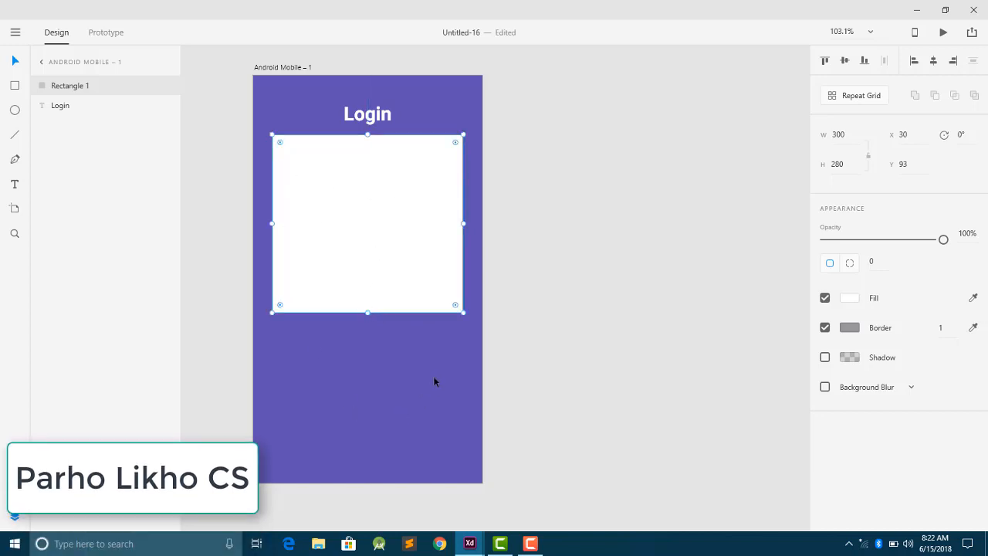
# Try to convert the rectangle to a path and slant its lower-left side by moving anchors to about X 304.9, Y 372.5.
pyautogui.rightClick(286, 252)
pyautogui.moveTo(312, 267)
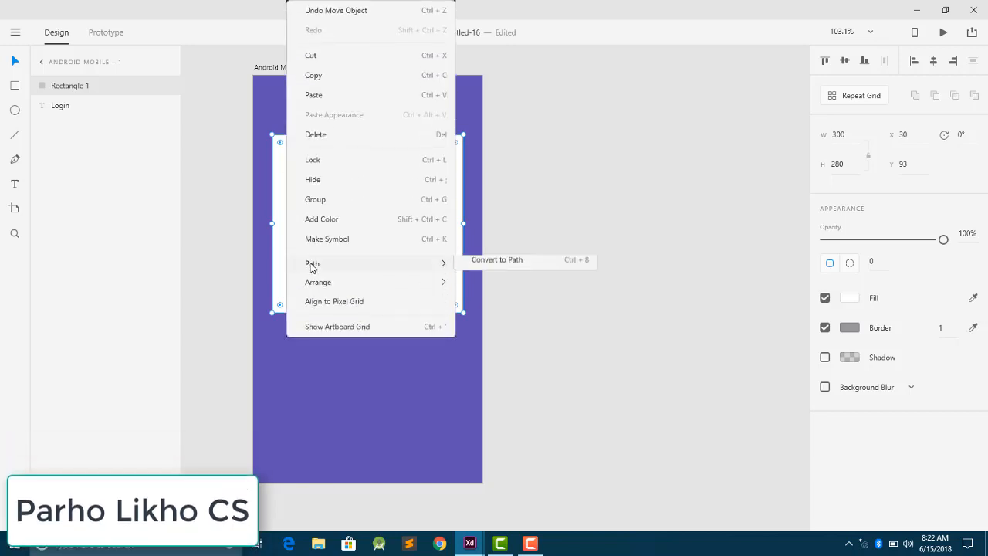
pyautogui.click(478, 266)
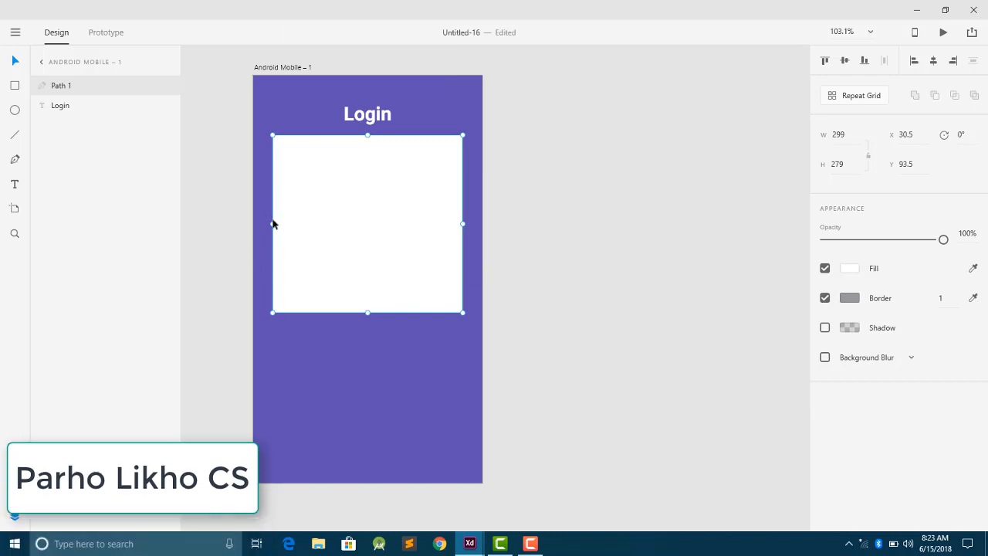
pyautogui.scroll(3, 274, 223)
pyautogui.scroll(4, 273, 222)
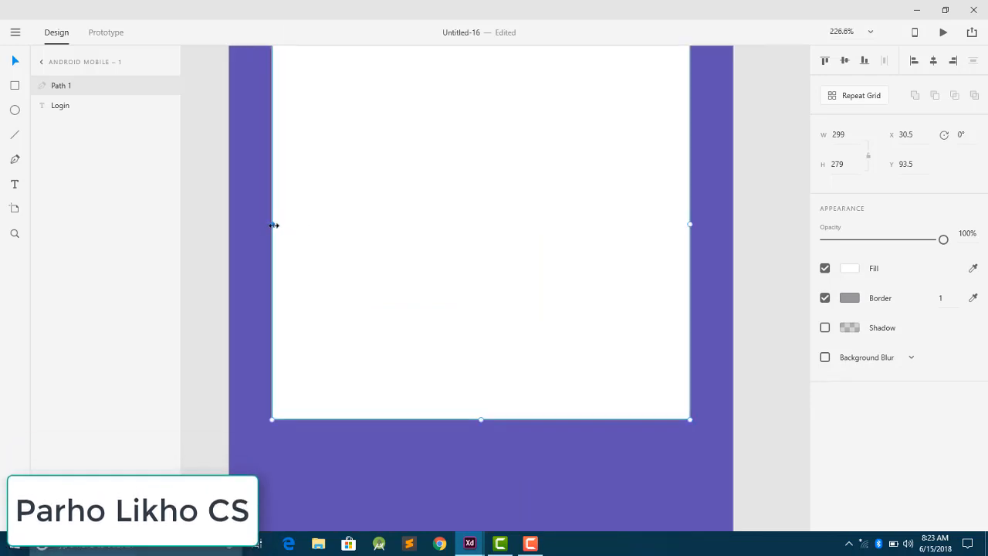
pyautogui.doubleClick(317, 231)
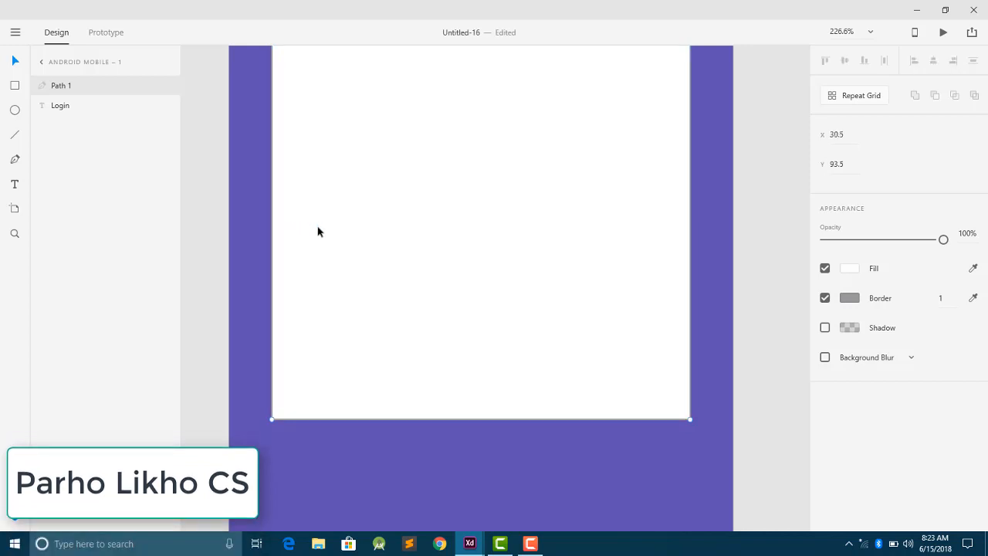
pyautogui.click(272, 228)
pyautogui.moveTo(273, 231); pyautogui.dragTo(657, 423)
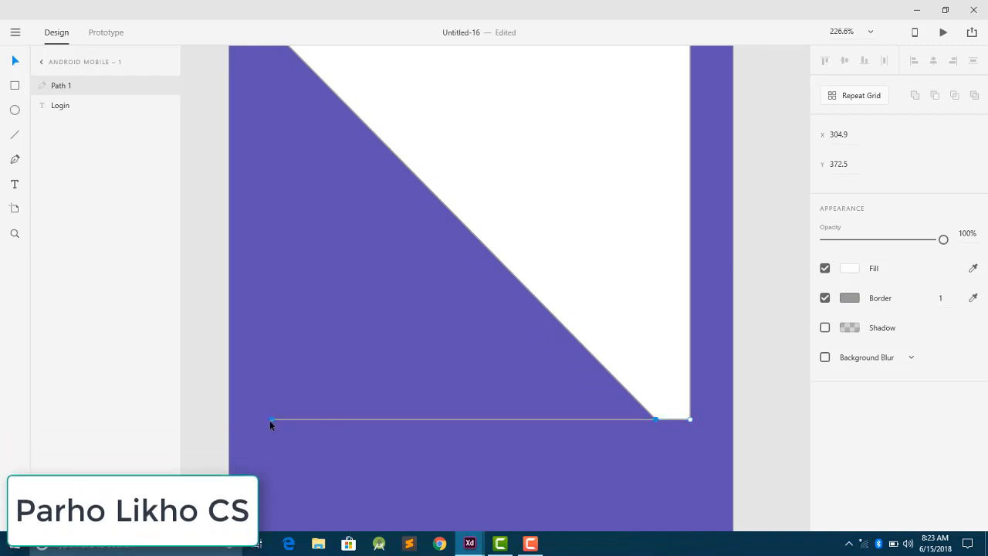
pyautogui.moveTo(270, 423); pyautogui.dragTo(654, 424)
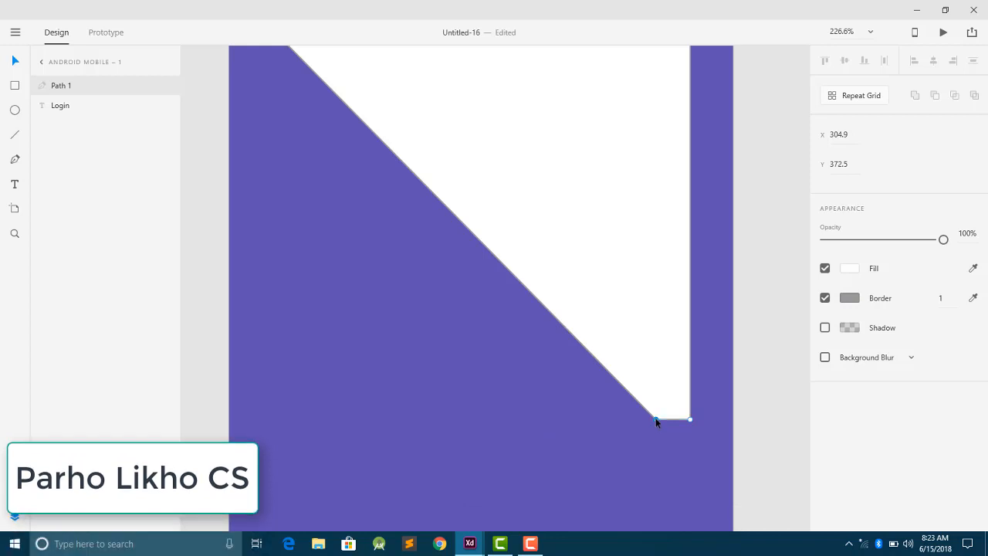
pyautogui.scroll(3, 474, 396)
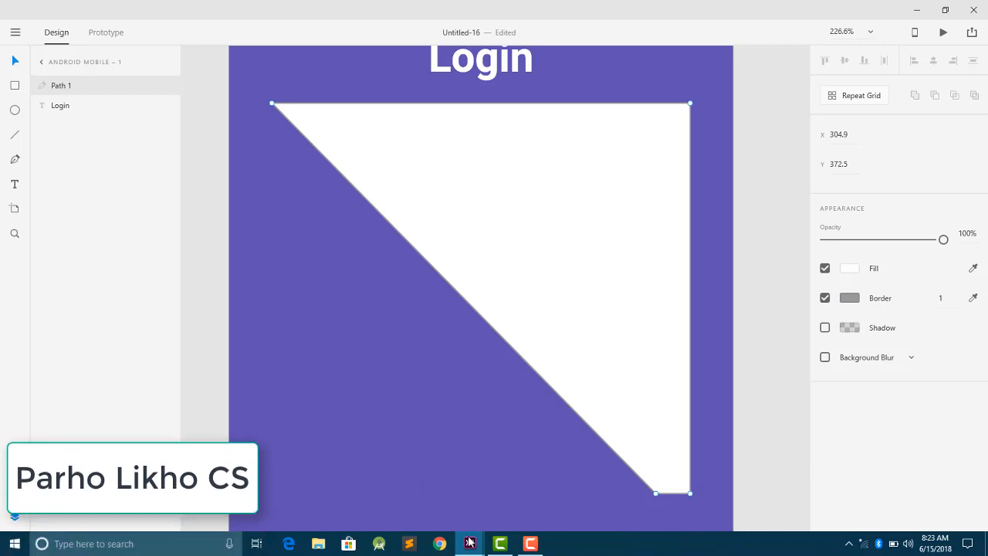
# Undo the anchor edits and the path conversion to restore the plain white rectangle.
pyautogui.click(500, 544)
pyautogui.click(501, 543)
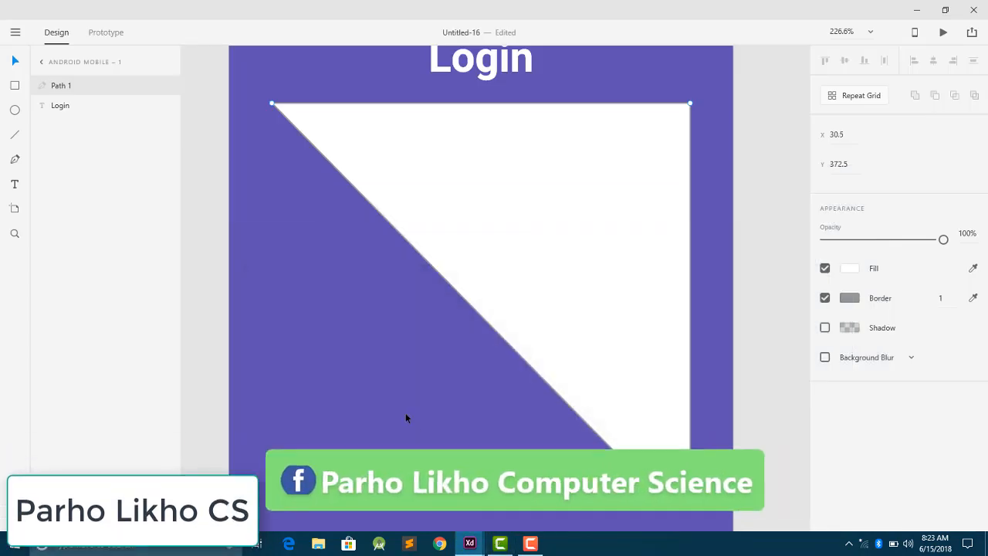
pyautogui.hotkey('ctrl', 'z')
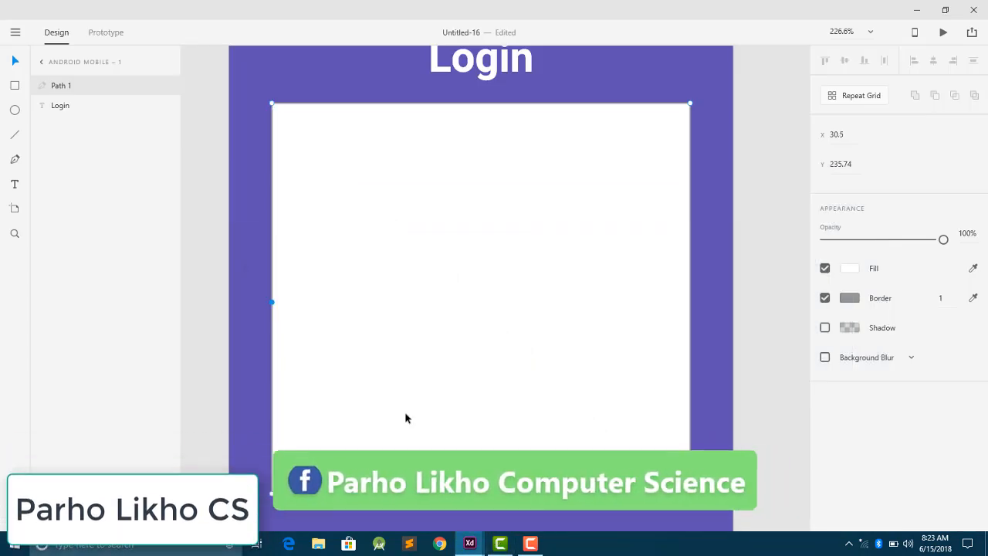
pyautogui.hotkey('ctrl', 'z')
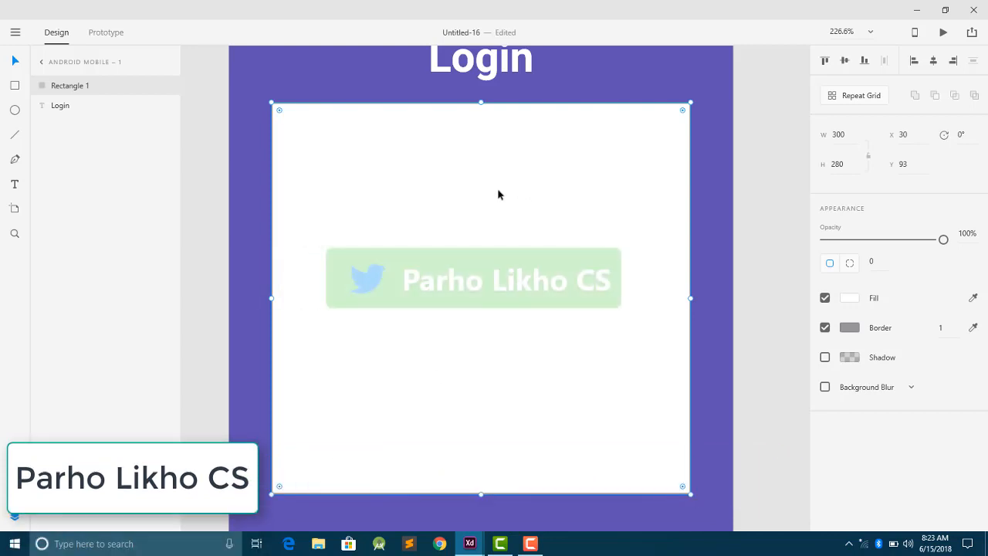
# Round the white rectangle's corners with a radius of 30 and remove its border.
pyautogui.click(879, 262)
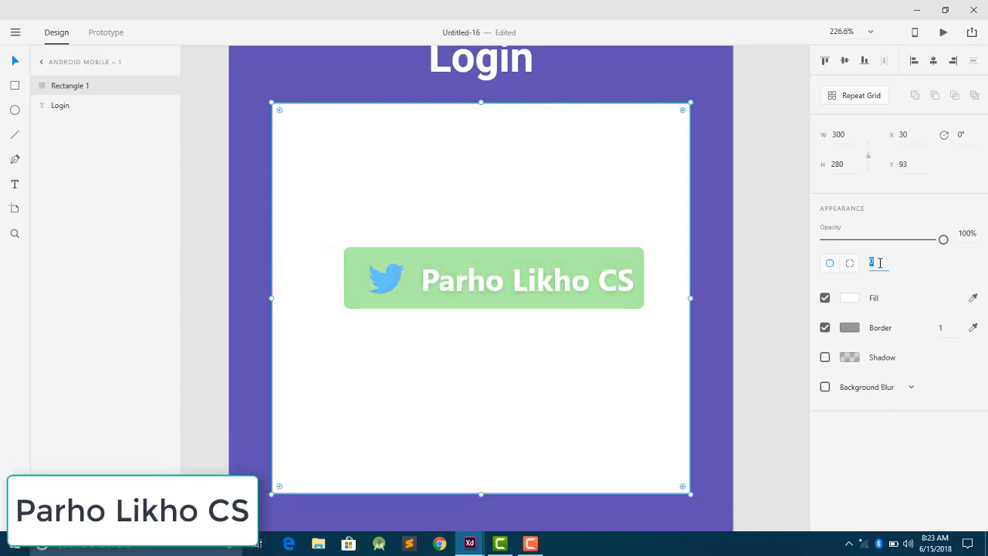
pyautogui.write('30')
pyautogui.press('Return')
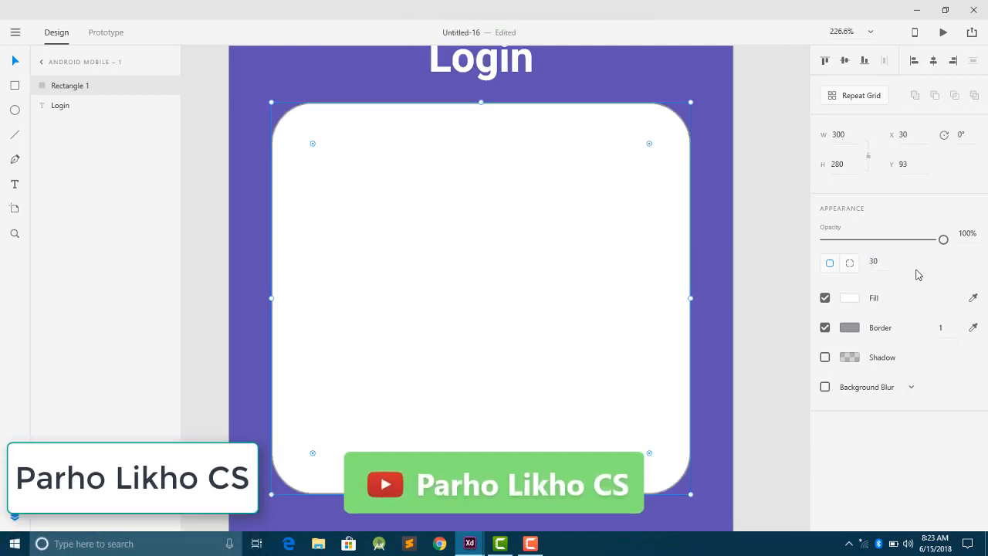
pyautogui.click(825, 328)
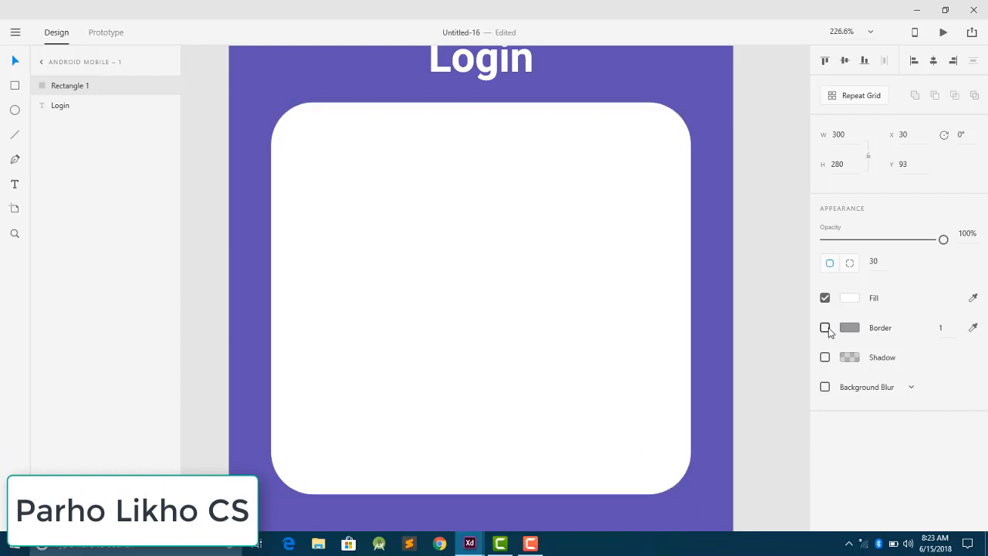
# Convert the rounded rectangle to a path and place an anchor on its left edge at about X 30, Y 299.
pyautogui.doubleClick(284, 312)
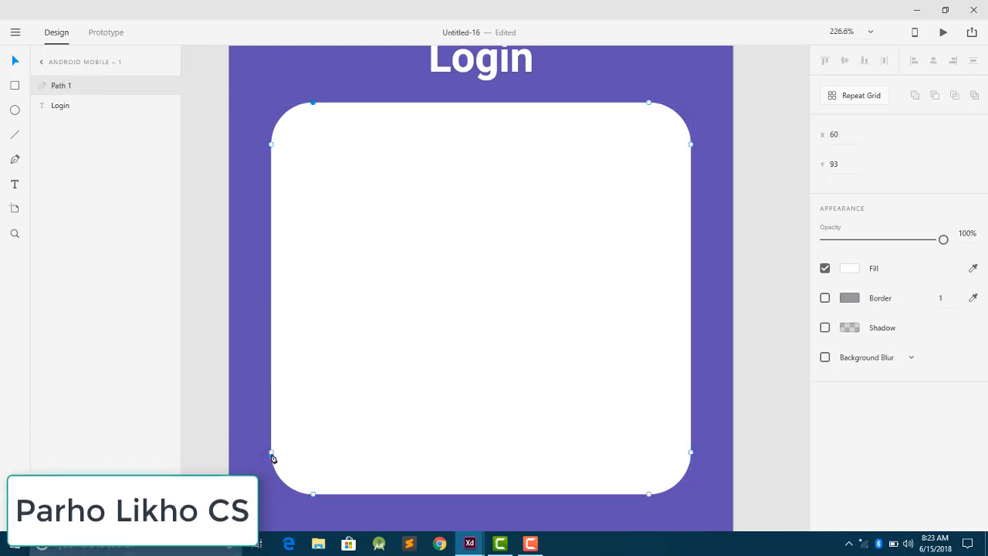
pyautogui.moveTo(271, 457); pyautogui.dragTo(262, 296)
pyautogui.hotkey('ctrl', 'z')
pyautogui.moveTo(271, 318); pyautogui.dragTo(264, 417)
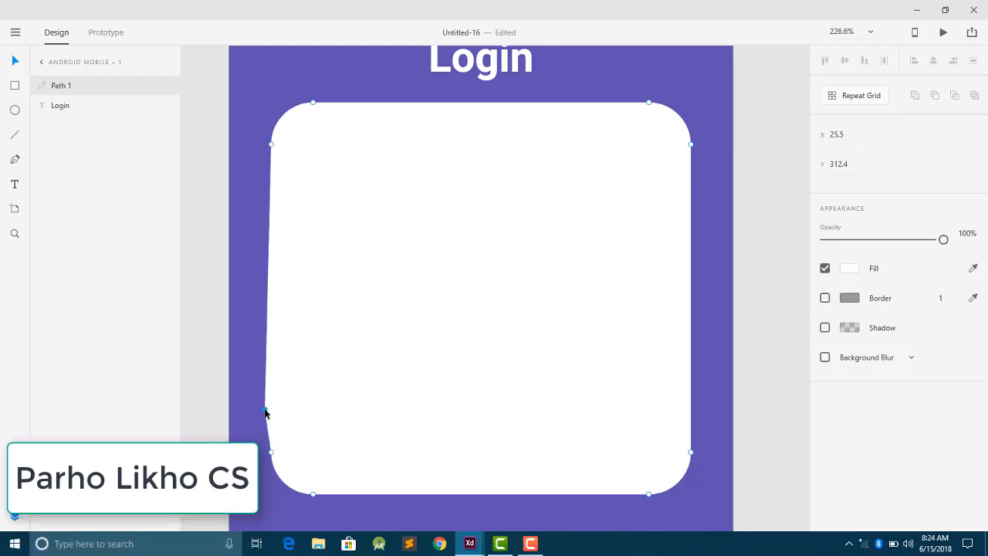
pyautogui.hotkey('ctrl', 'z')
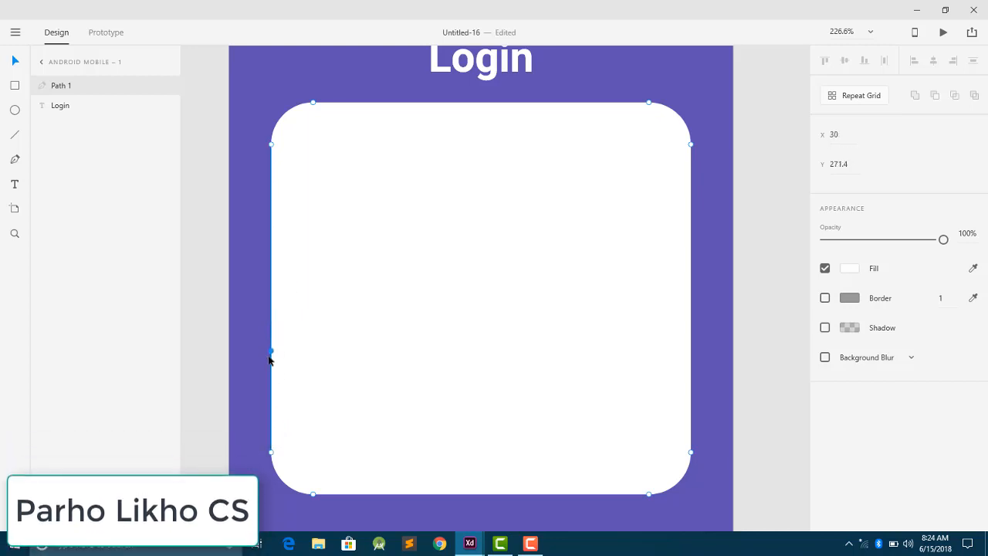
pyautogui.moveTo(271, 368); pyautogui.dragTo(271, 391)
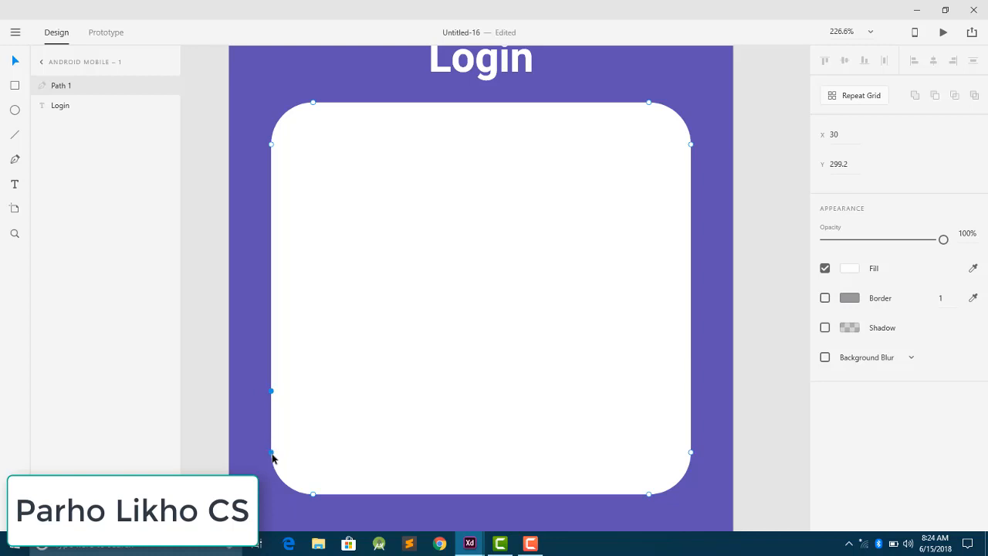
# Try moving the path's lower-left anchor to the bottom edge at about X 300, Y 375, and undo it.
pyautogui.moveTo(272, 454); pyautogui.dragTo(648, 496)
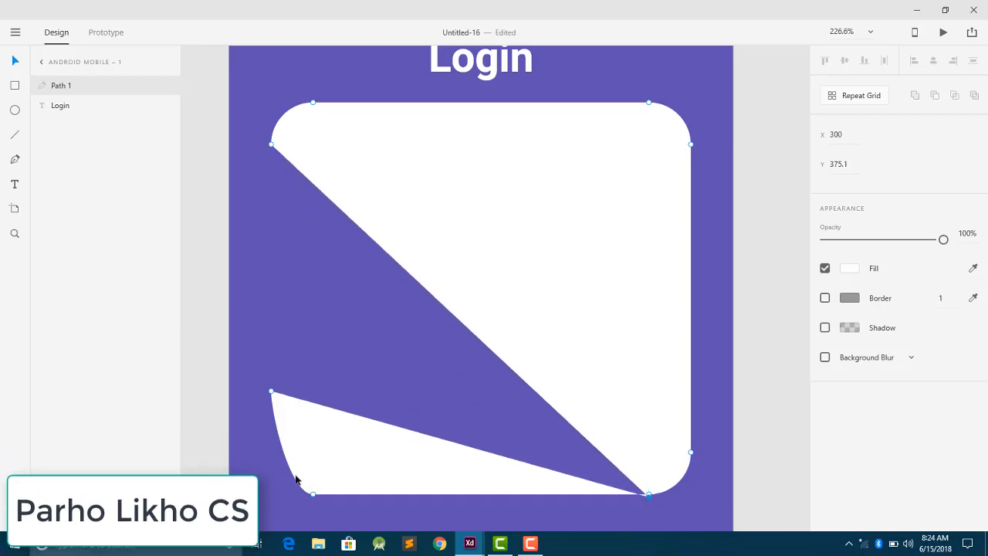
pyautogui.hotkey('ctrl', 'z')
pyautogui.hotkey('ctrl', 'z')
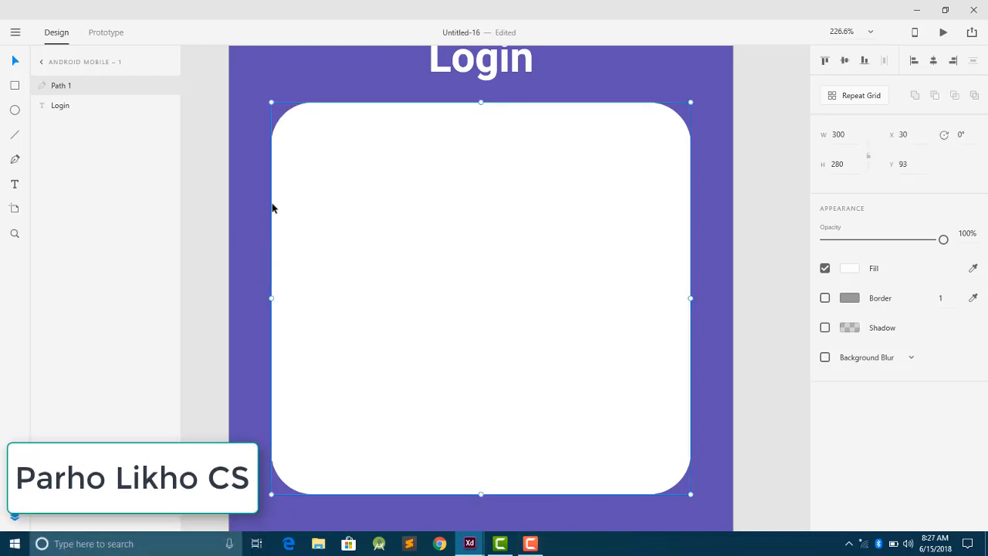
# Edit the white card's path and move the lowest added anchor on its left edge to X 312, Y 370.7 near the lower-right corner.
pyautogui.doubleClick(272, 207)
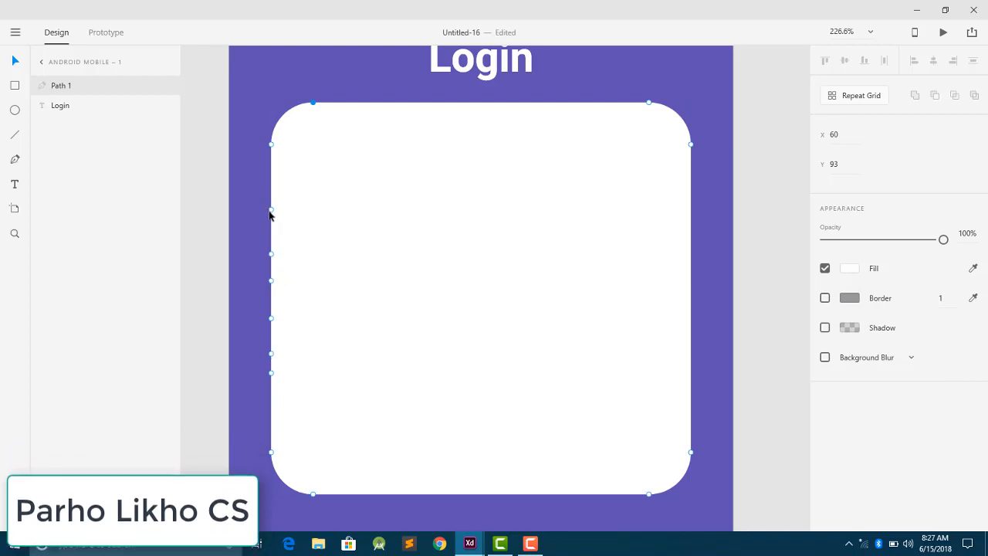
pyautogui.click(271, 300)
pyautogui.moveTo(273, 376); pyautogui.dragTo(663, 493)
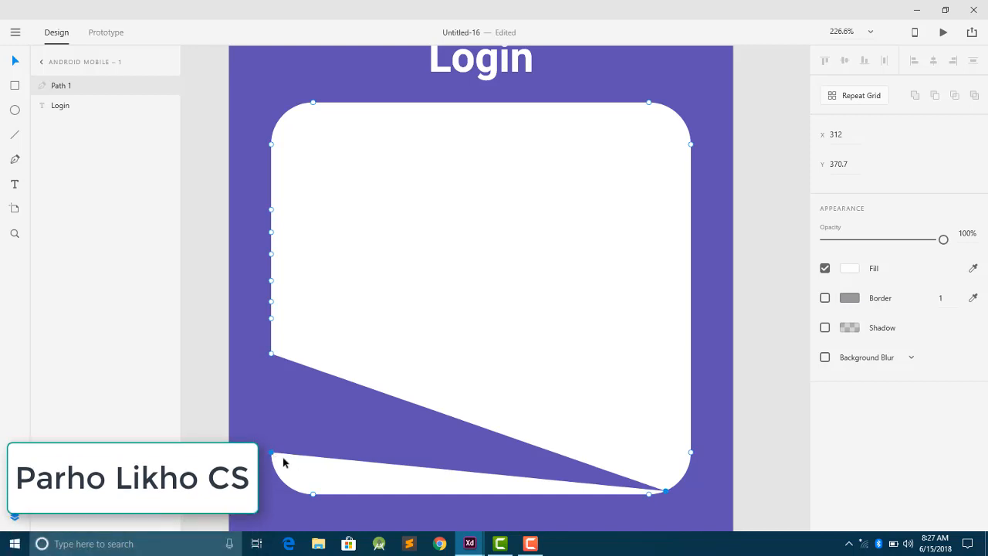
# Remove the leftover anchors around the card's lower-left corner and bottom edge, leaving a single slanted lower edge.
pyautogui.press('Delete')
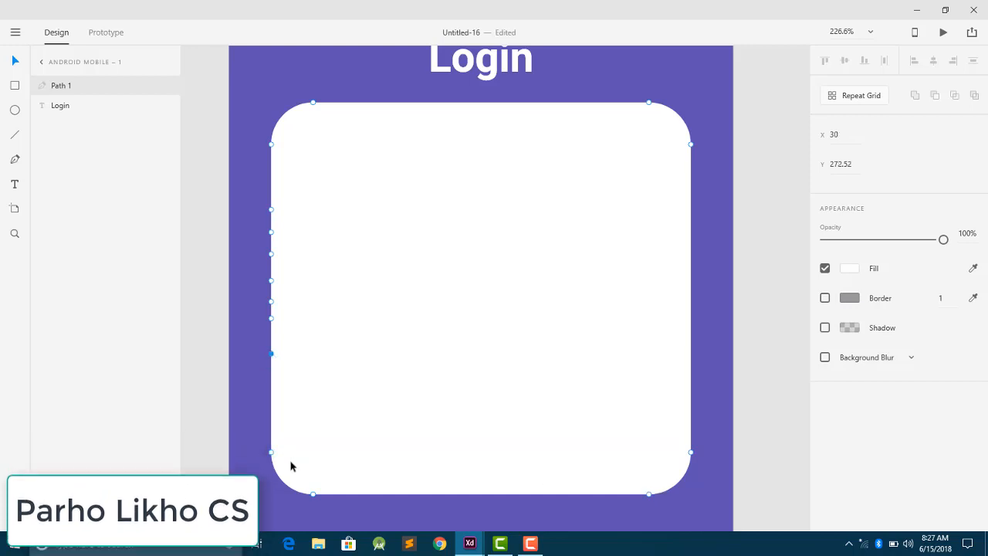
pyautogui.hotkey('ctrl', 'z')
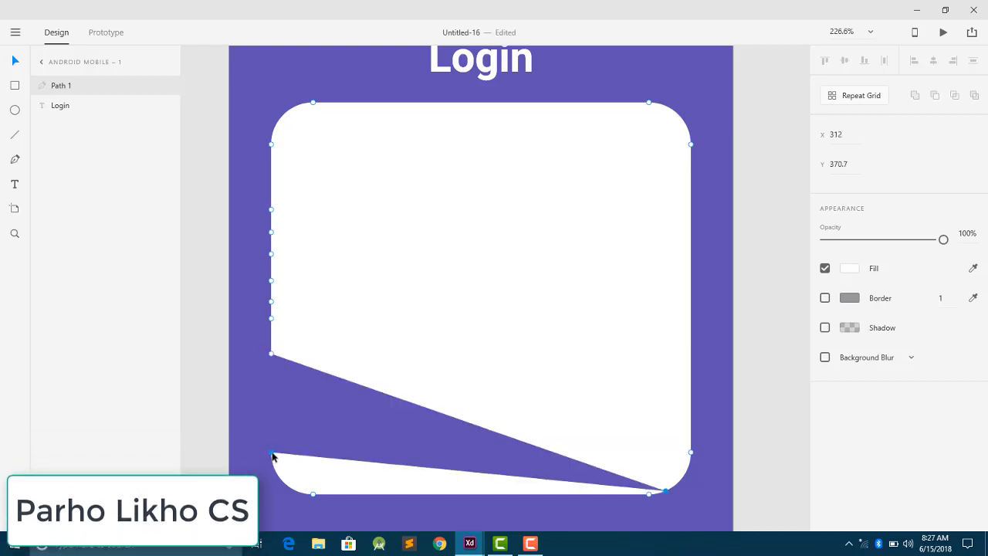
pyautogui.moveTo(271, 454); pyautogui.dragTo(502, 494)
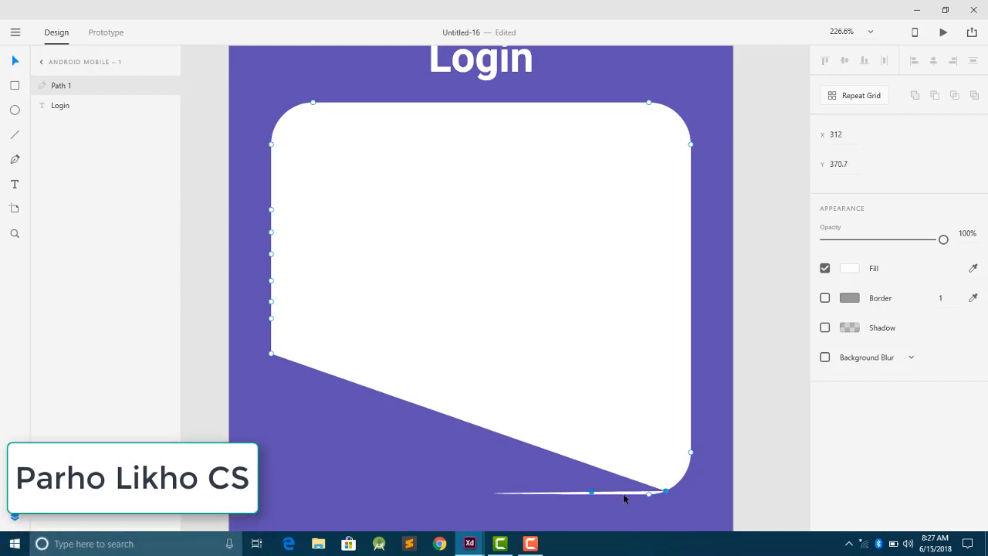
pyautogui.click(650, 495)
pyautogui.press('Delete')
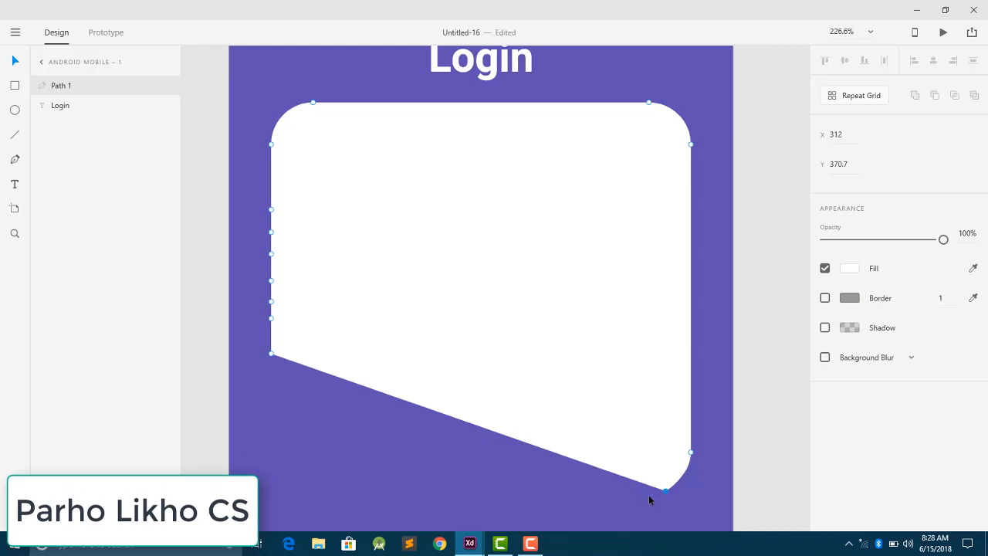
pyautogui.click(535, 496)
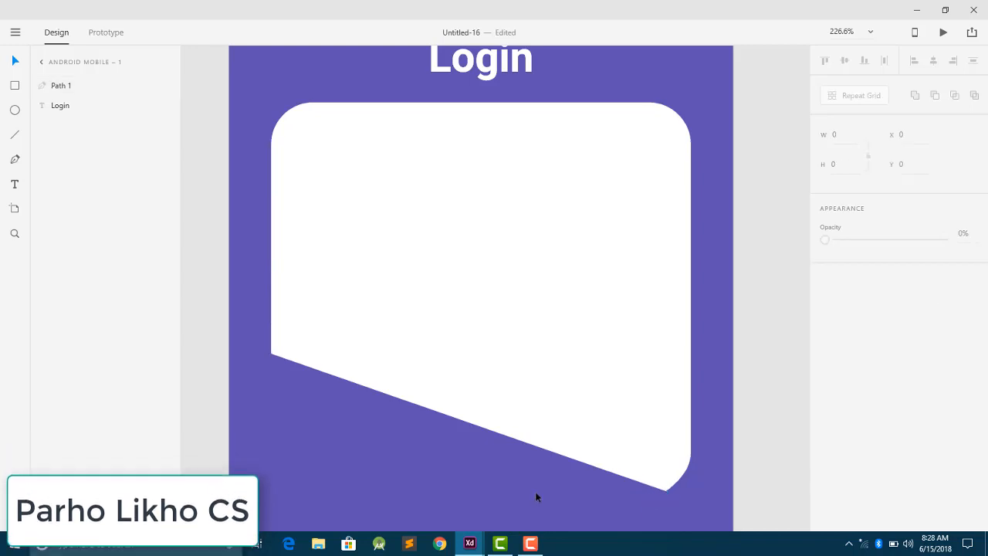
# Raise the bottom anchor near the card's lower-right corner slightly so the slanted edge meets a smoother curve.
pyautogui.scroll(-2, 537, 496)
pyautogui.scroll(-1, 536, 496)
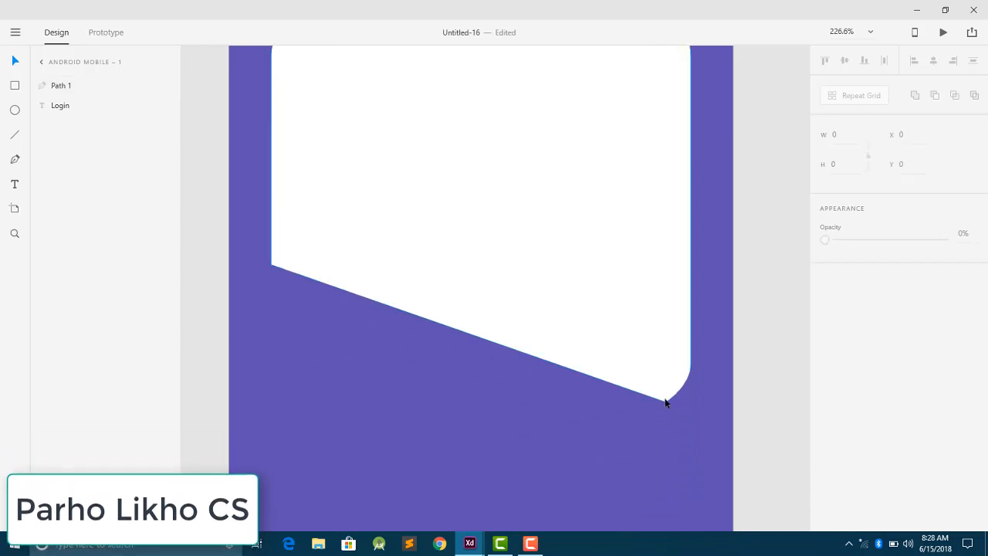
pyautogui.click(571, 346)
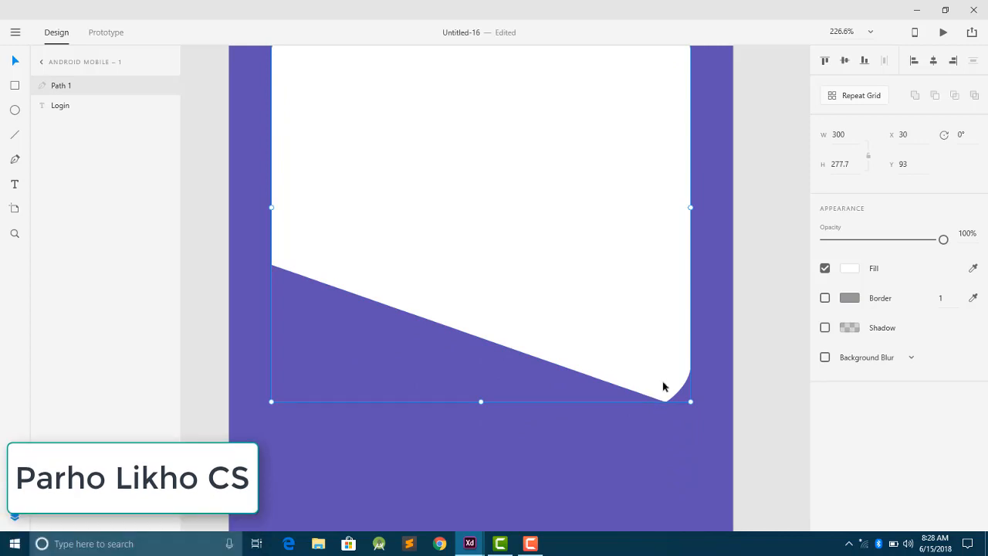
pyautogui.click(420, 329)
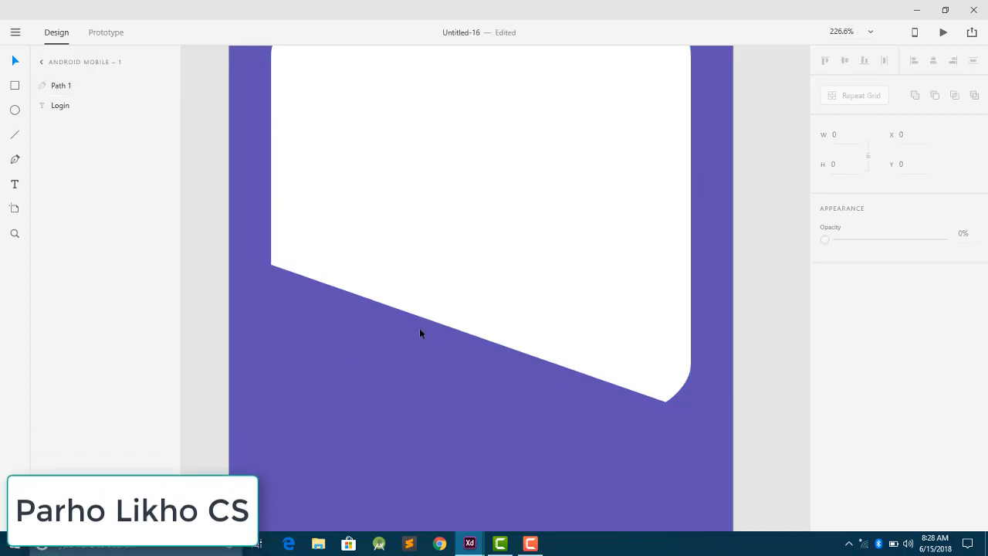
pyautogui.click(484, 258)
pyautogui.doubleClick(443, 231)
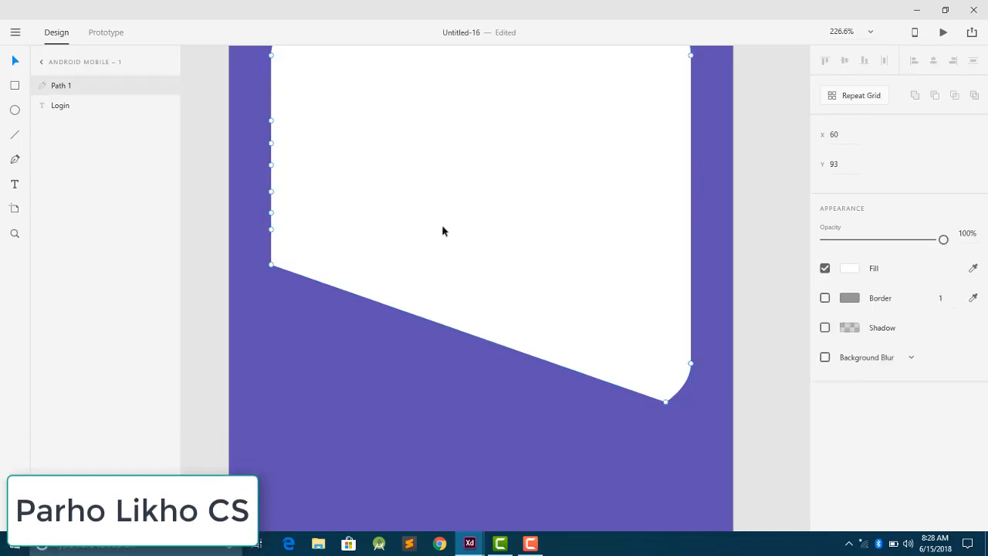
pyautogui.click(666, 400)
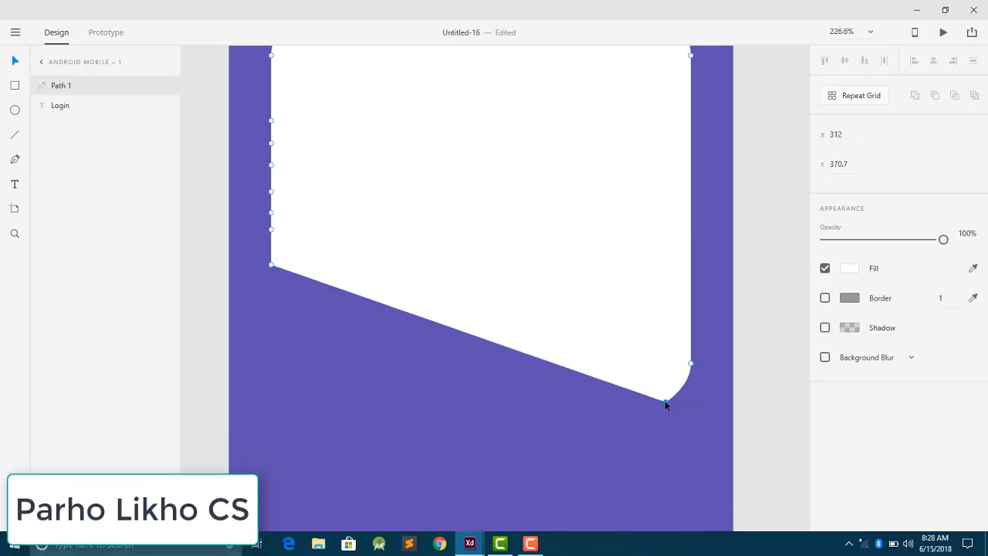
pyautogui.click(565, 423)
pyautogui.hotkey('ctrl', '0')
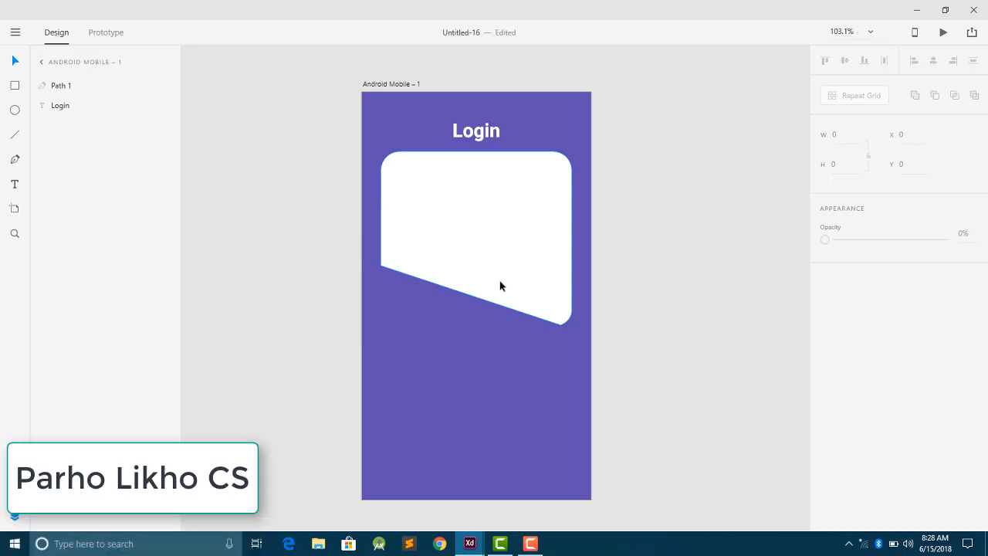
pyautogui.scroll(5, 494, 286)
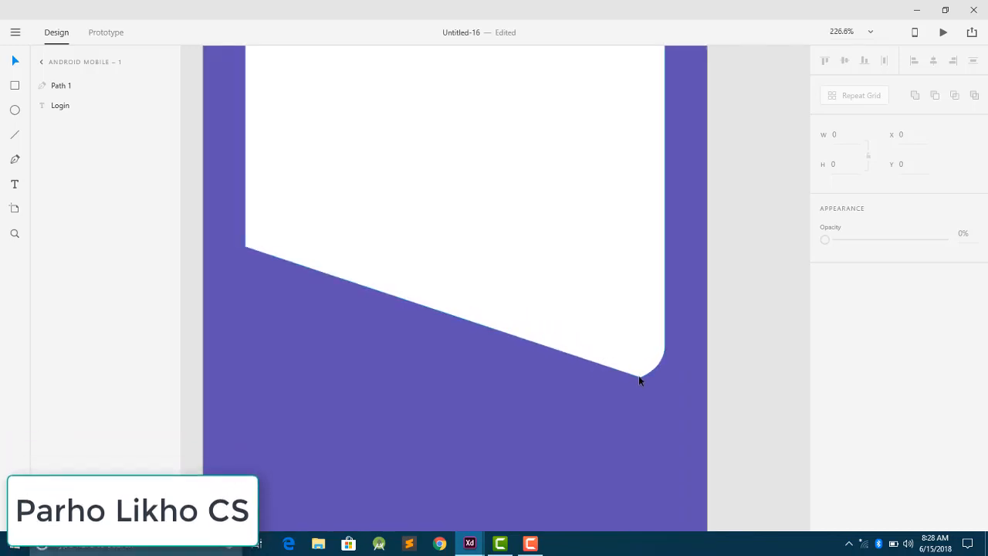
pyautogui.scroll(1, 403, 315)
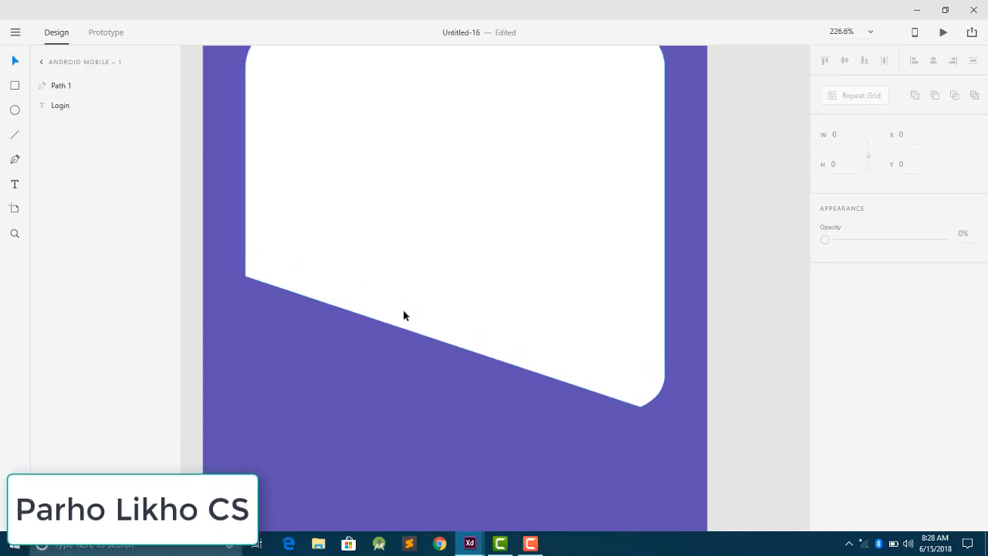
# Draw a 300 by 174 white rectangle without a border below the slanted card at X 30, Y 423.
pyautogui.scroll(-2, 403, 315)
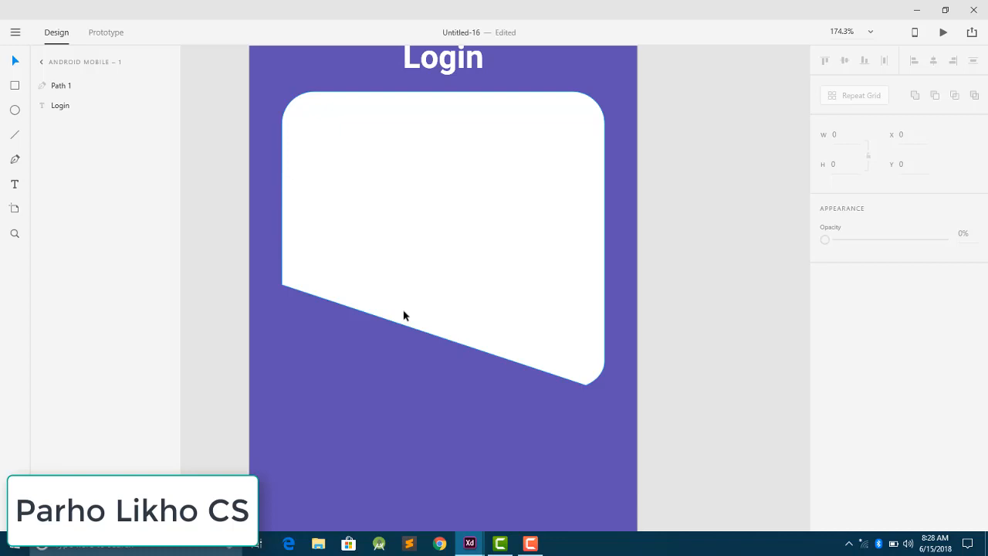
pyautogui.scroll(-5, 407, 348)
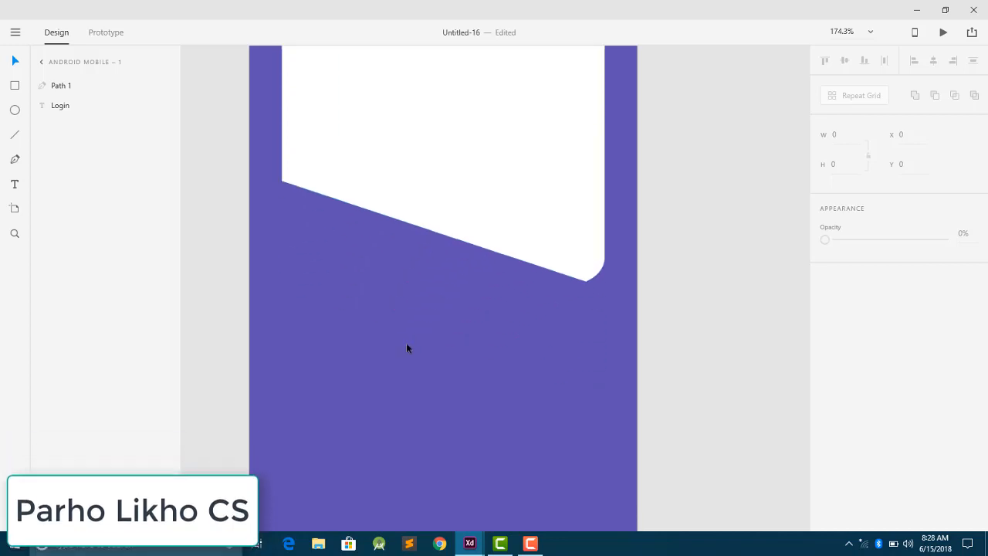
pyautogui.scroll(-2, 407, 349)
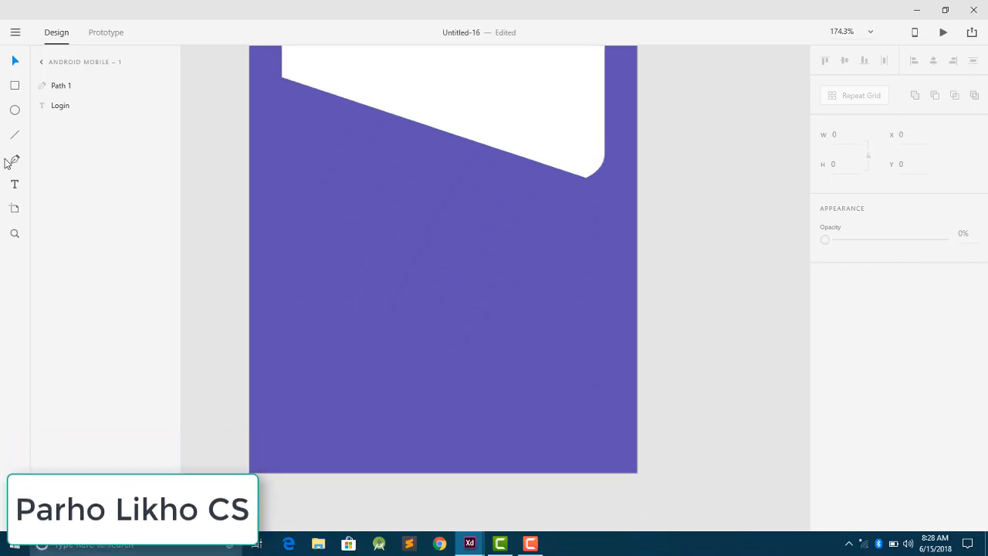
pyautogui.click(14, 86)
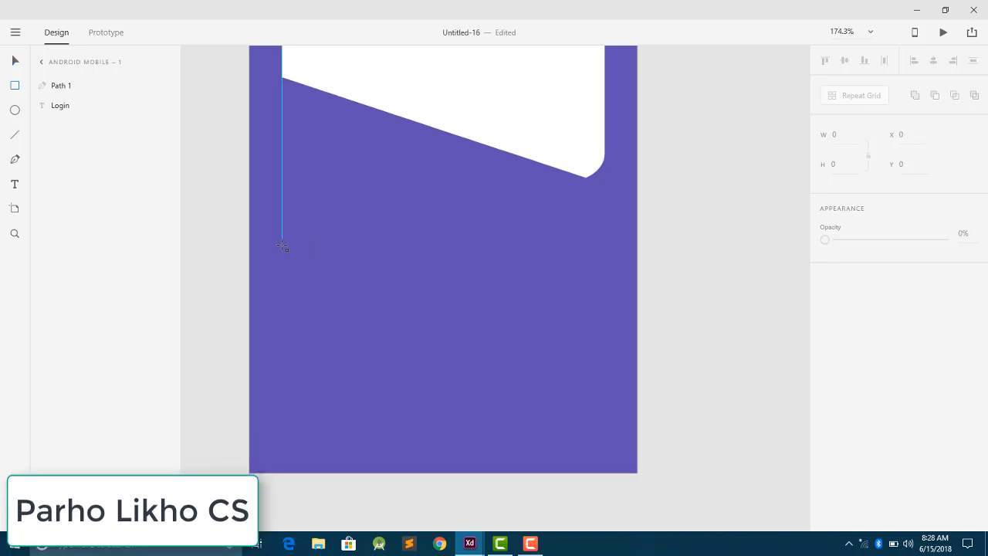
pyautogui.moveTo(283, 246); pyautogui.dragTo(607, 435)
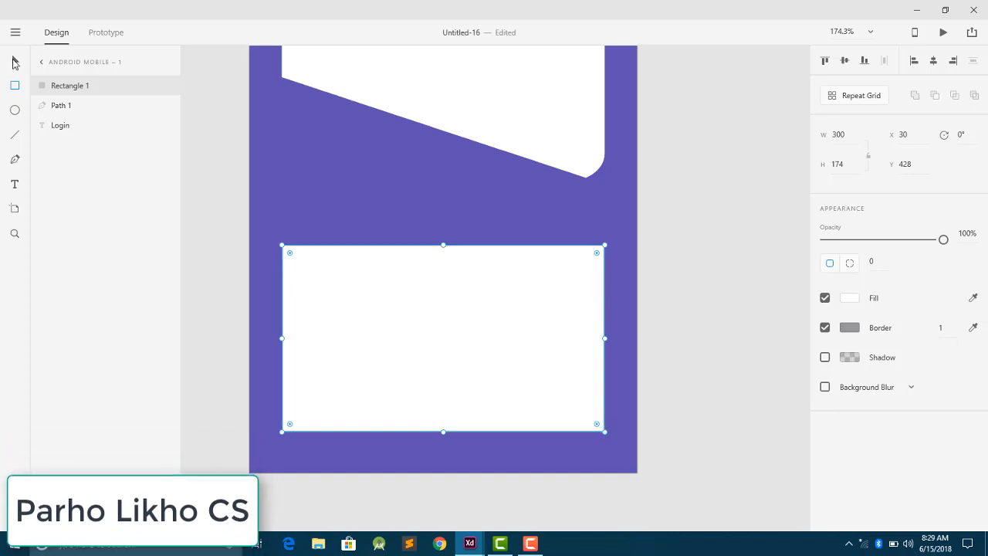
pyautogui.moveTo(365, 296); pyautogui.dragTo(365, 297)
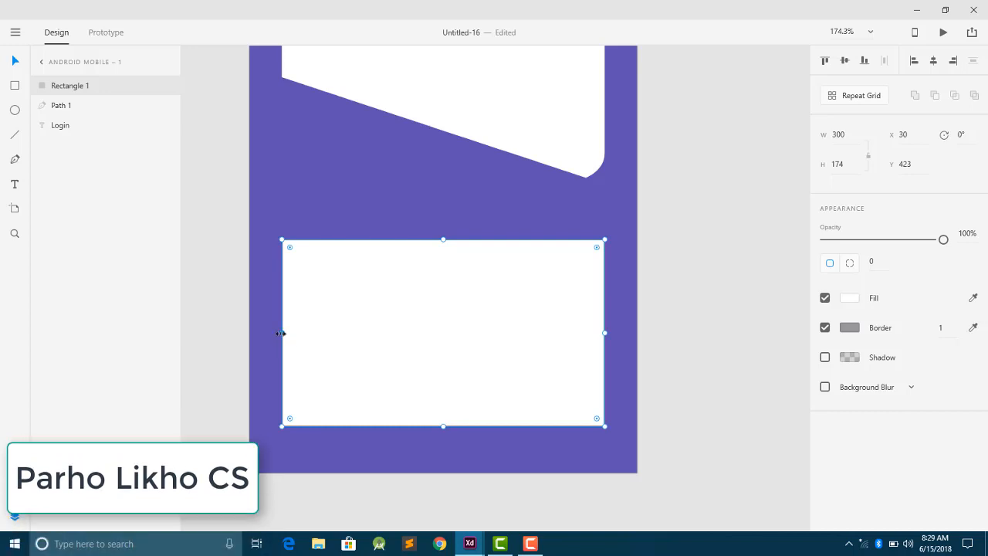
pyautogui.moveTo(282, 333); pyautogui.dragTo(284, 332)
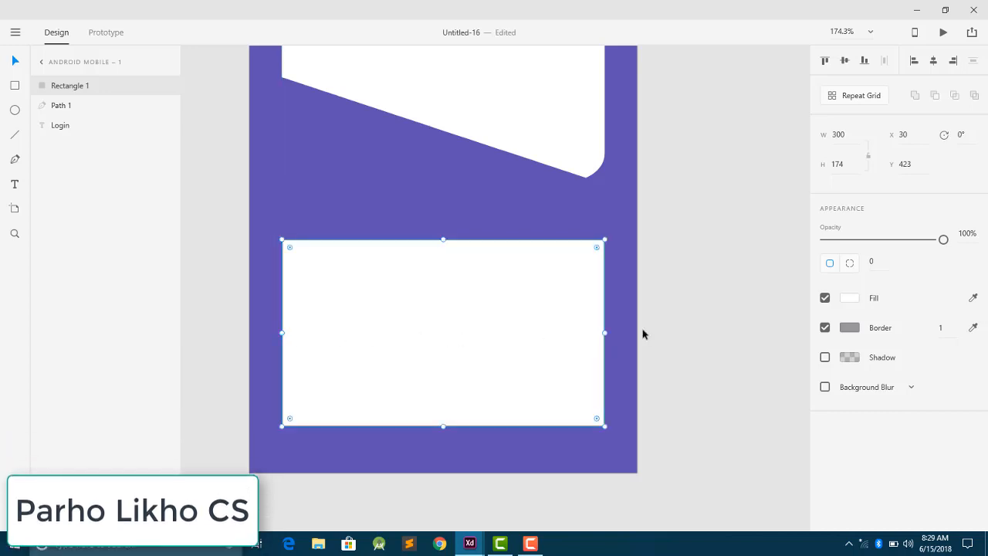
pyautogui.click(825, 327)
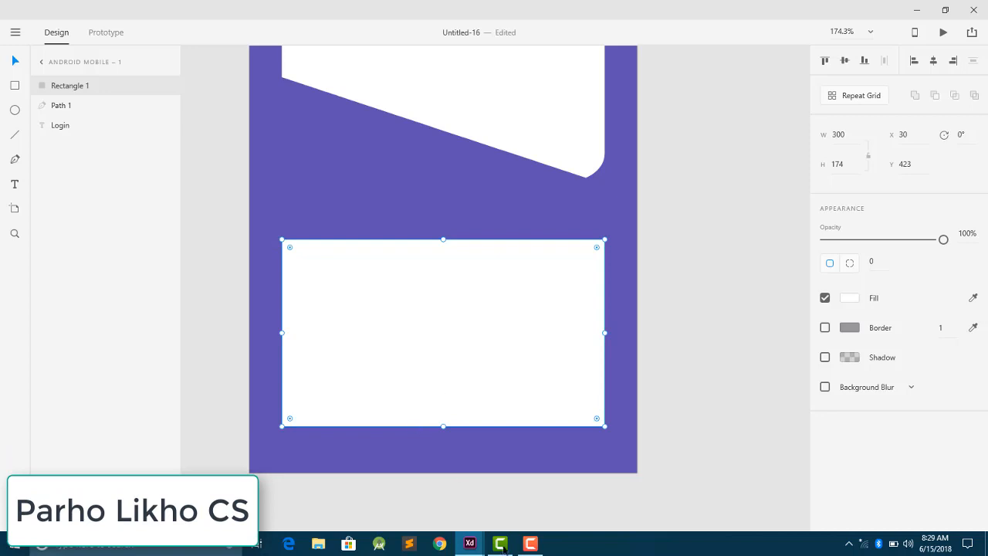
# Switch to the document "UI UX Design Login For youtube Video" and examine the lower card of its Login Screen.
pyautogui.moveTo(472, 544)
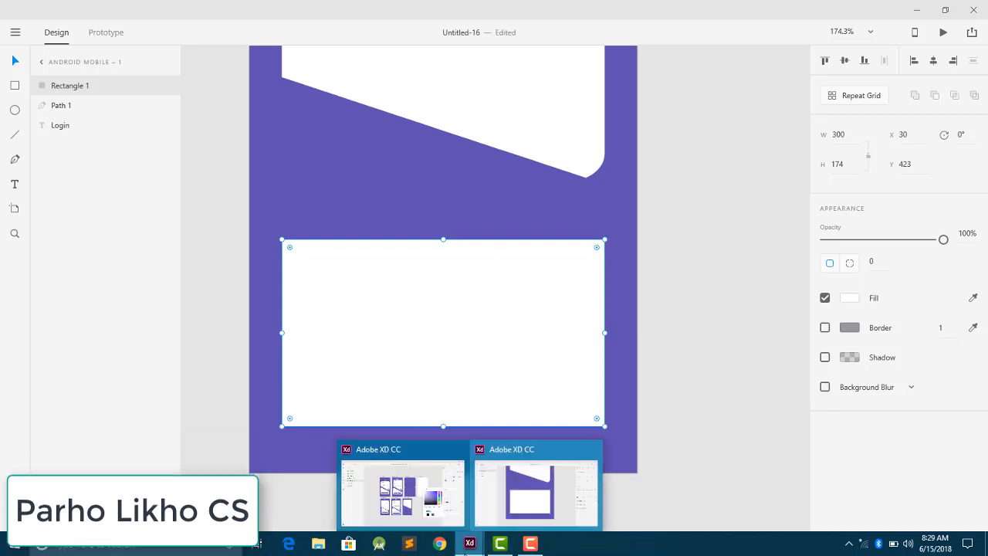
pyautogui.click(406, 490)
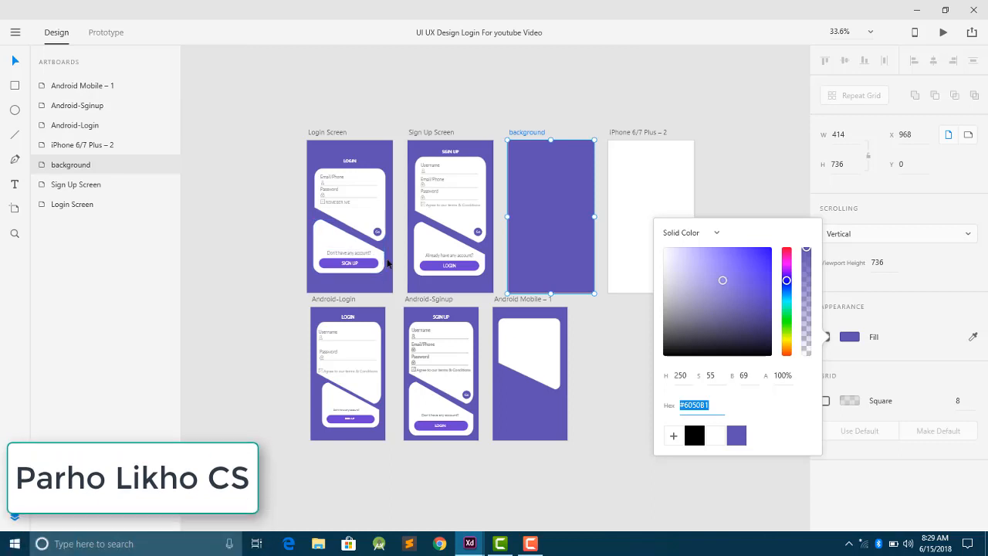
pyautogui.scroll(3, 321, 228)
pyautogui.scroll(3, 321, 226)
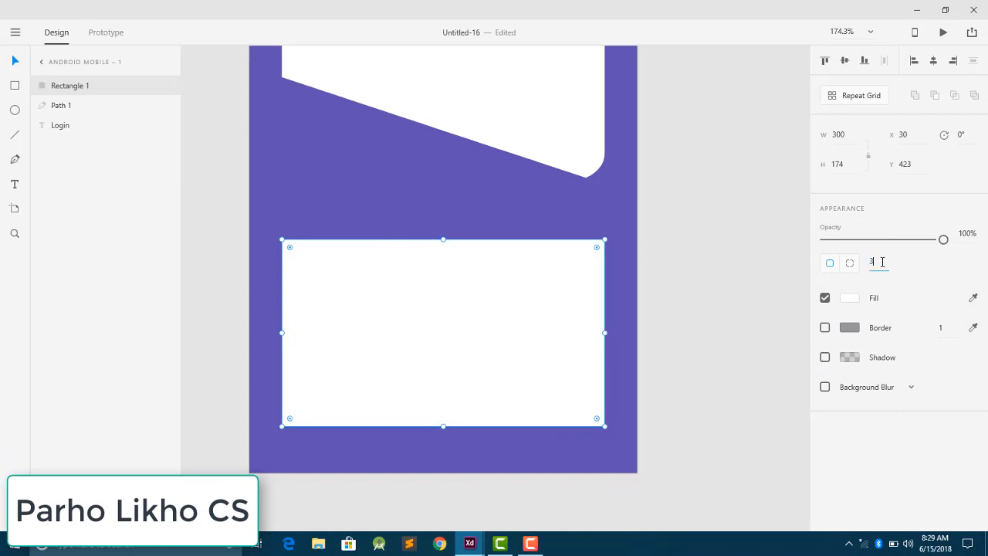
# Round the lower rectangle's corners with a radius of 30 and convert it to an editable path.
pyautogui.write('0')
pyautogui.press('Return')
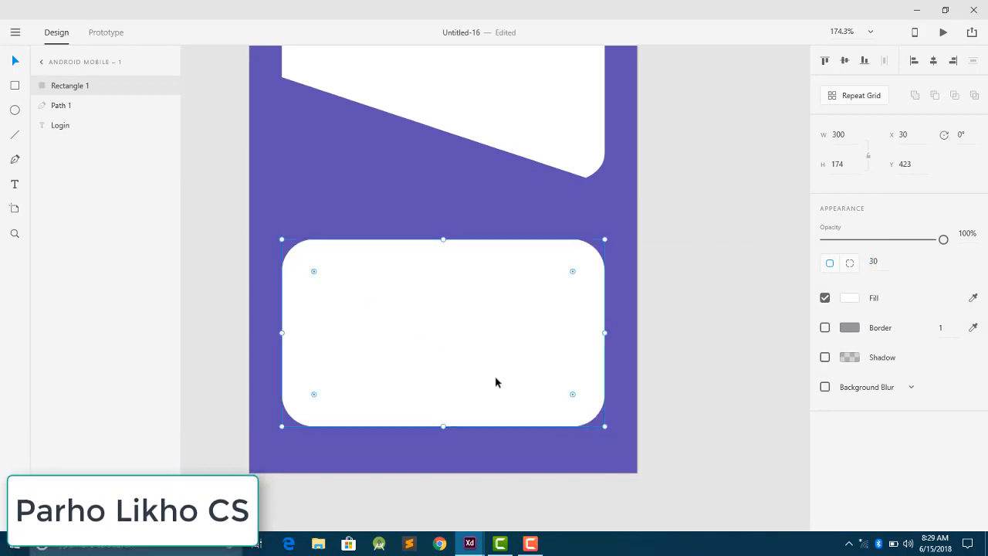
pyautogui.doubleClick(326, 276)
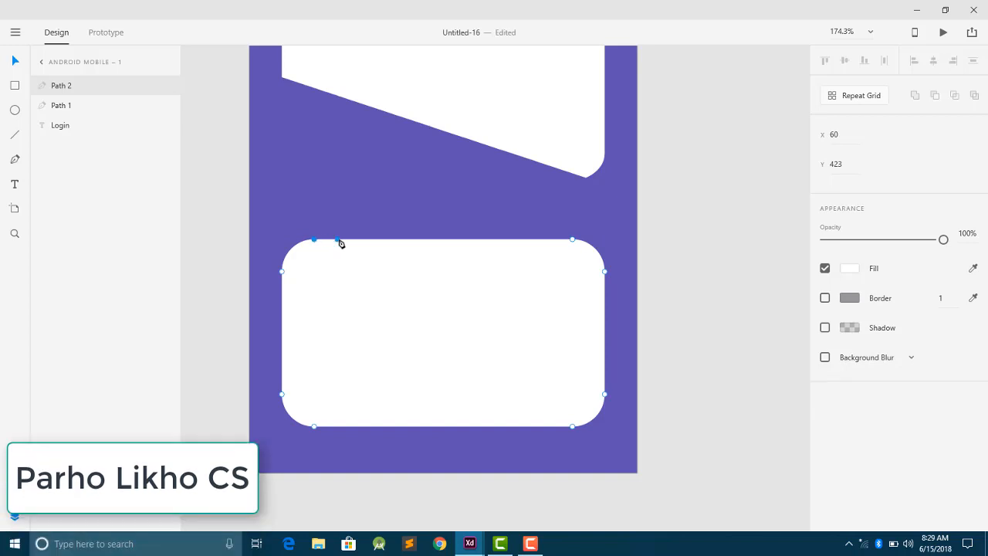
# Slant the lower card's upper edge by moving a new right-edge anchor to X 60, Y 423 and deleting the two upper-right anchors.
pyautogui.click(605, 301)
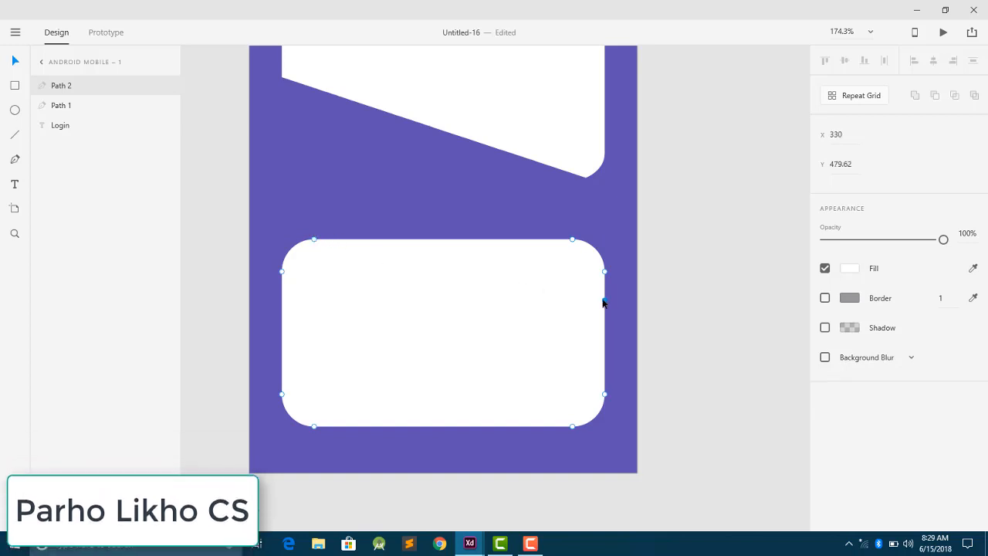
pyautogui.moveTo(605, 303); pyautogui.dragTo(314, 243)
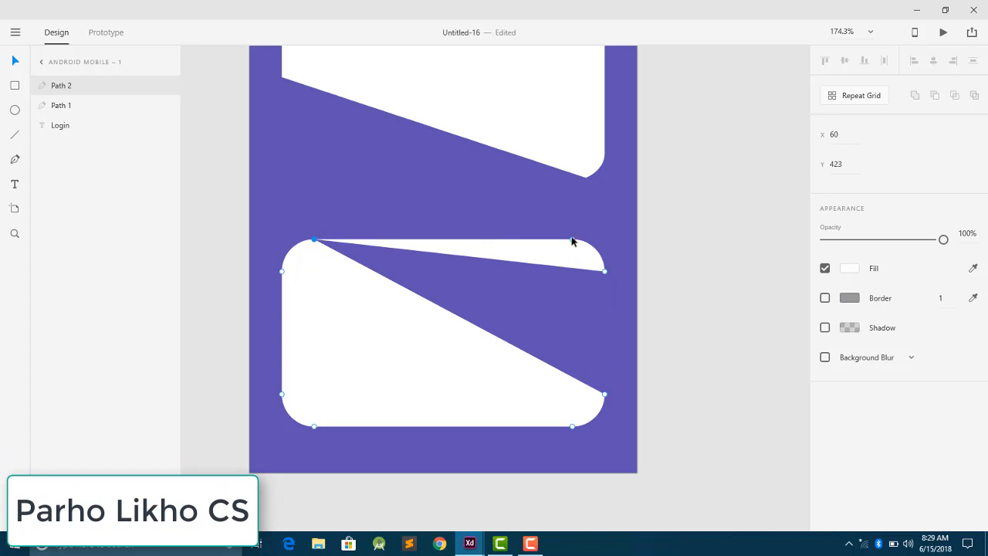
pyautogui.click(572, 241)
pyautogui.press('Delete')
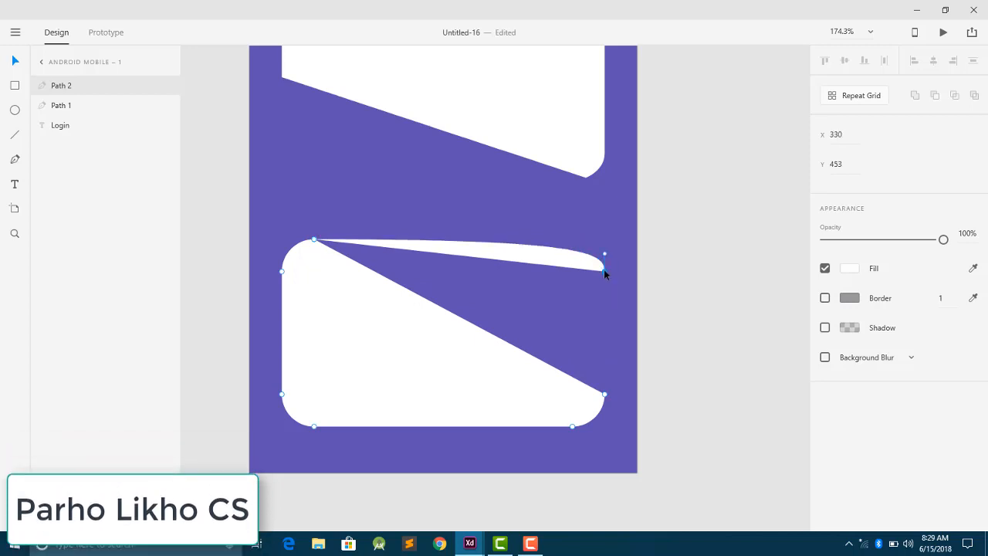
pyautogui.press('Delete')
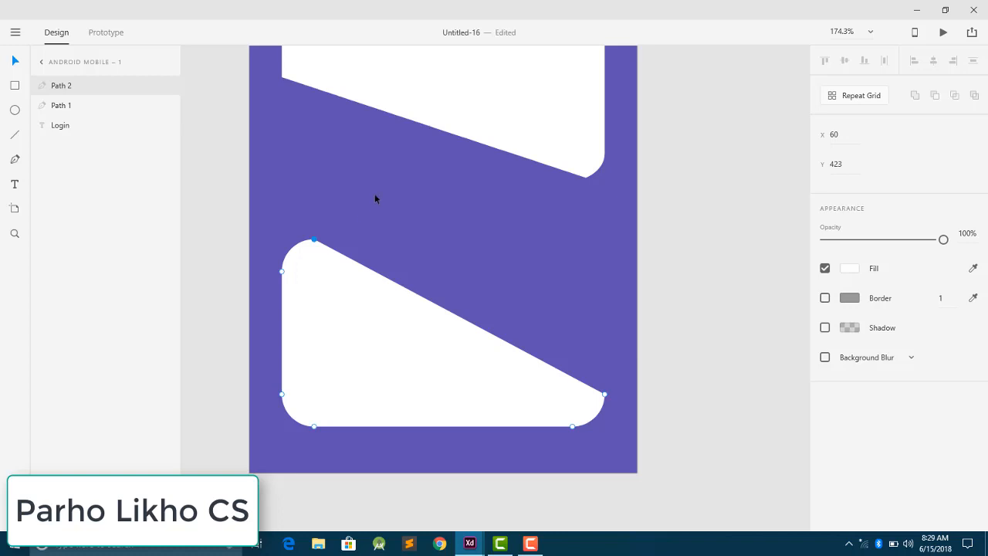
pyautogui.click(695, 309)
# Move the slanted lower card up beneath the form card to about X 23, Y 371.
pyautogui.click(366, 366)
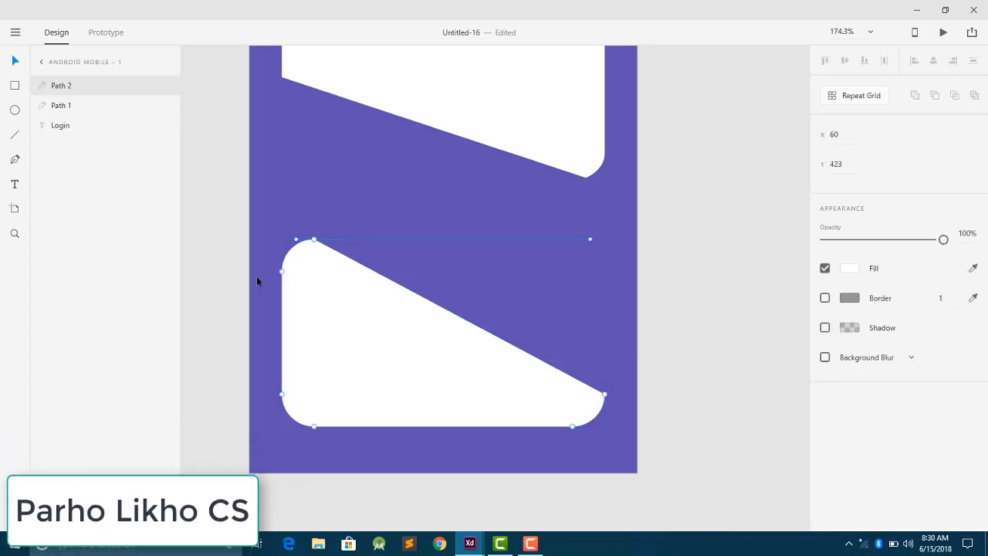
pyautogui.moveTo(305, 204); pyautogui.dragTo(306, 202)
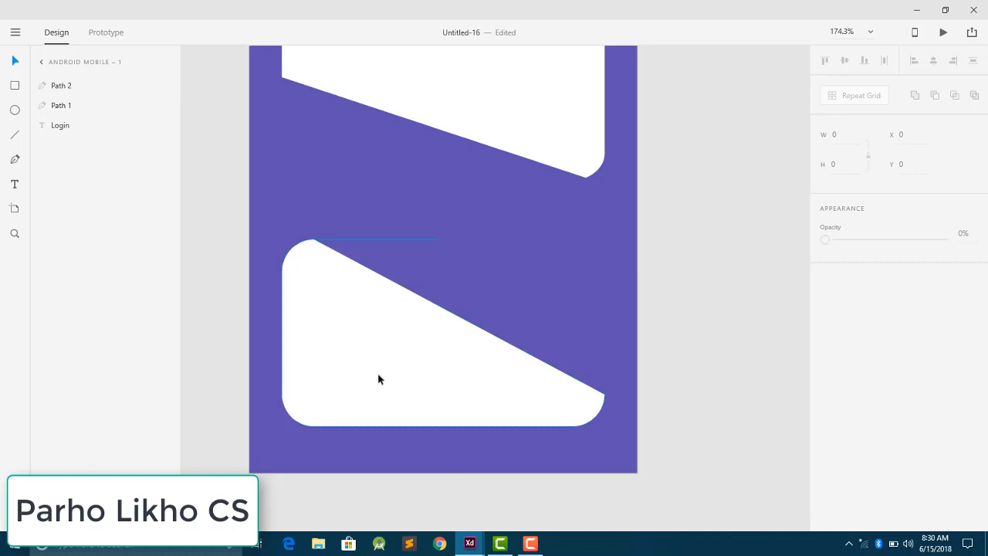
pyautogui.moveTo(378, 379); pyautogui.dragTo(370, 324)
pyautogui.scroll(-5, 371, 323)
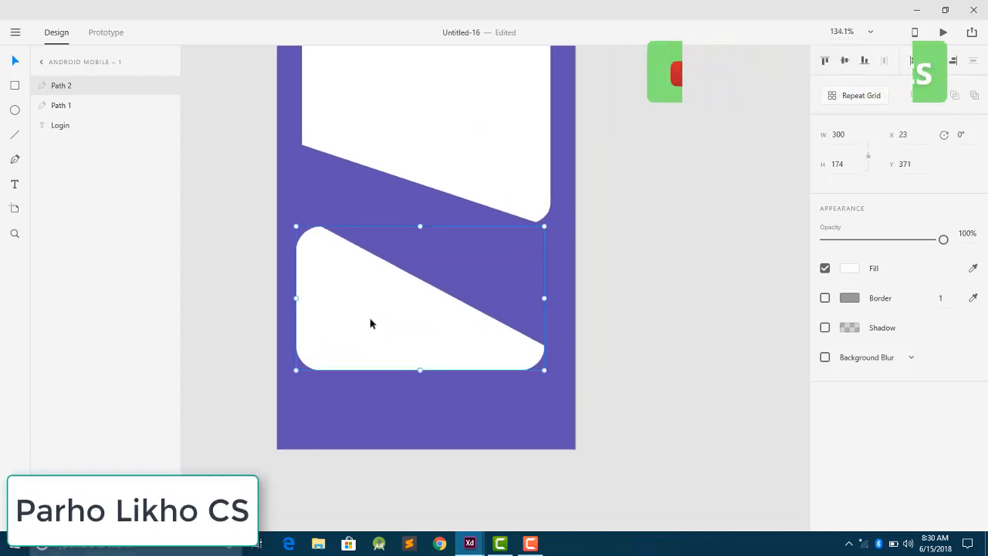
# Undo the lower card's move and slanting edits to restore its full rounded shape.
pyautogui.scroll(1, 371, 323)
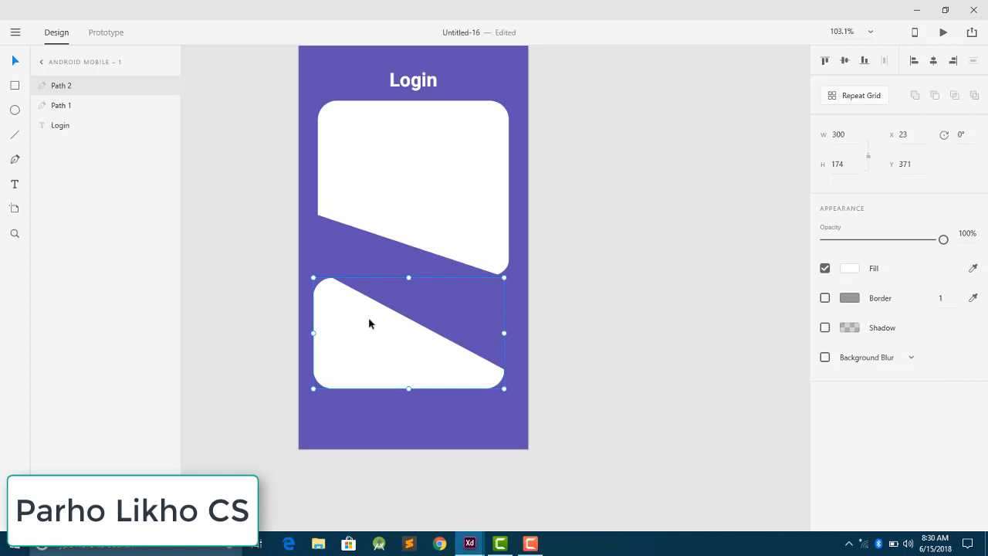
pyautogui.hotkey('ctrl', 'z')
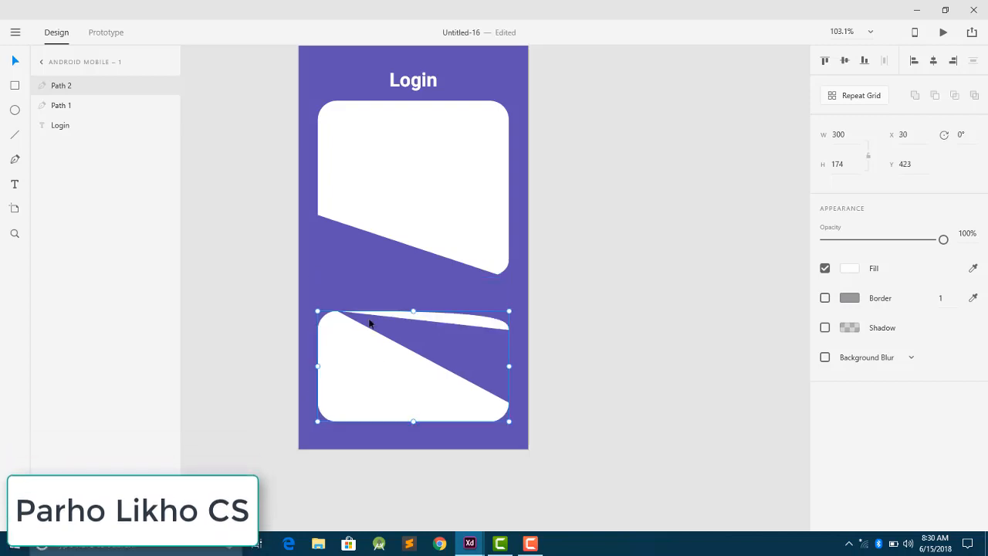
pyautogui.hotkey('ctrl', 'z')
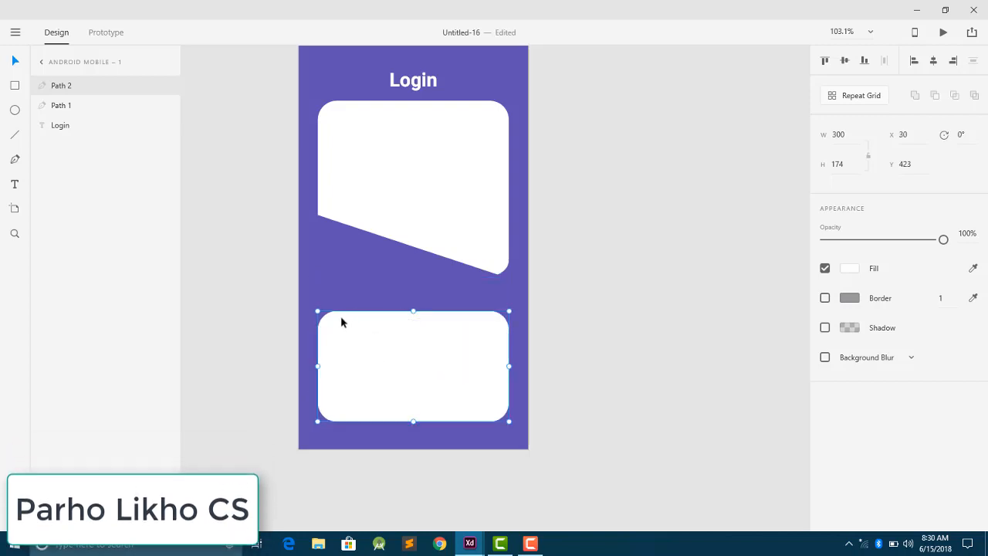
# Try slanting the lower card's upper edge steeply by merging a right-edge anchor into the upper-left one, adjusting the lower anchor and deleting the upper-right anchors.
pyautogui.doubleClick(356, 333)
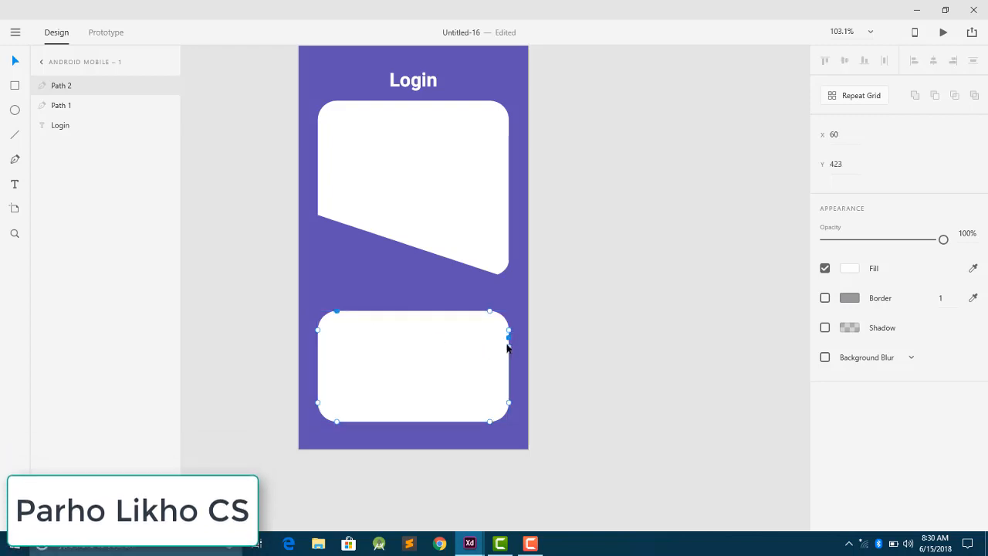
pyautogui.moveTo(507, 347); pyautogui.dragTo(337, 312)
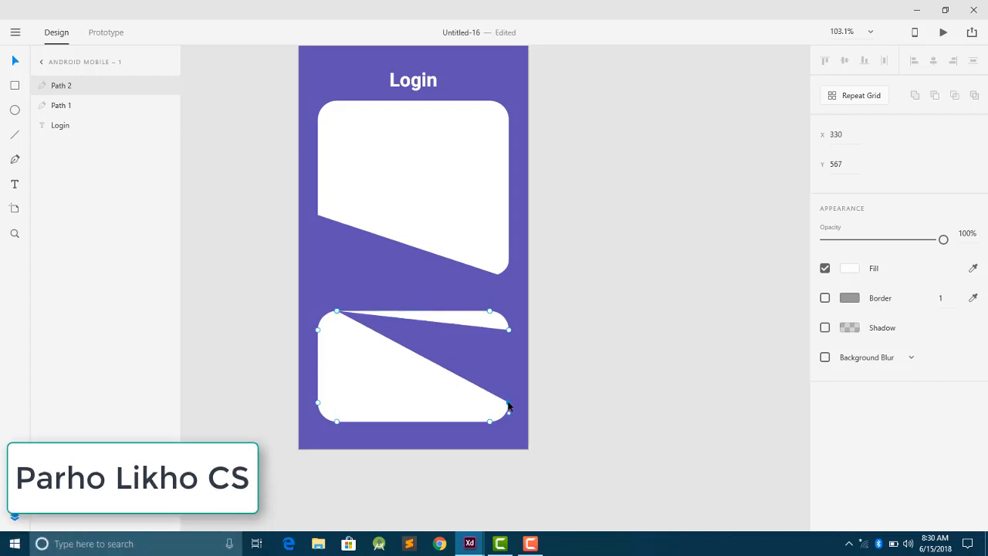
pyautogui.click(508, 401)
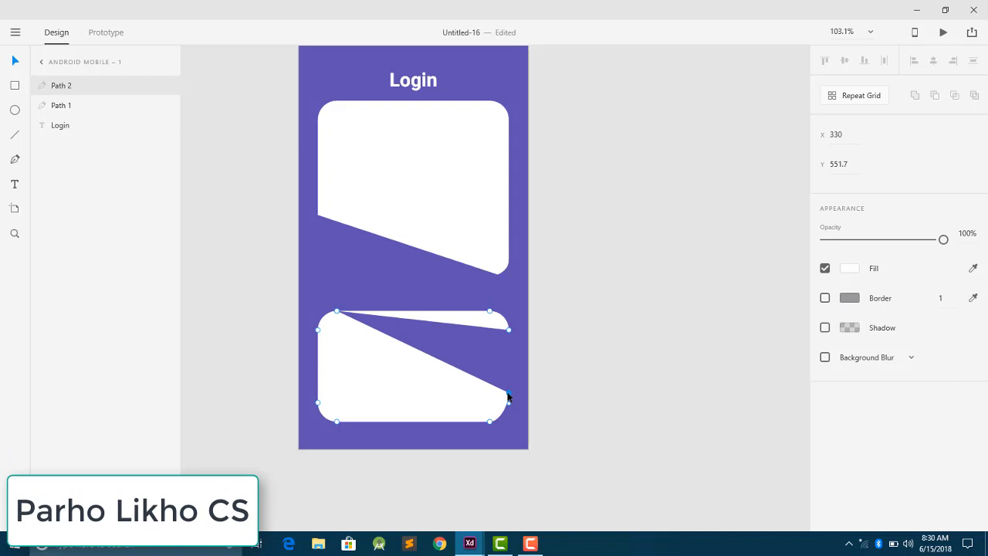
pyautogui.moveTo(507, 397); pyautogui.dragTo(508, 401)
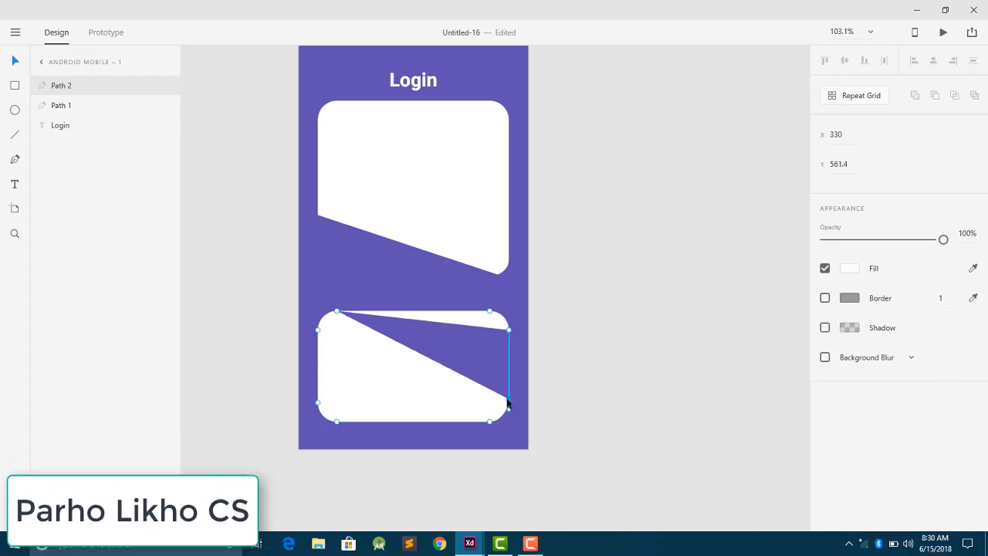
pyautogui.click(491, 314)
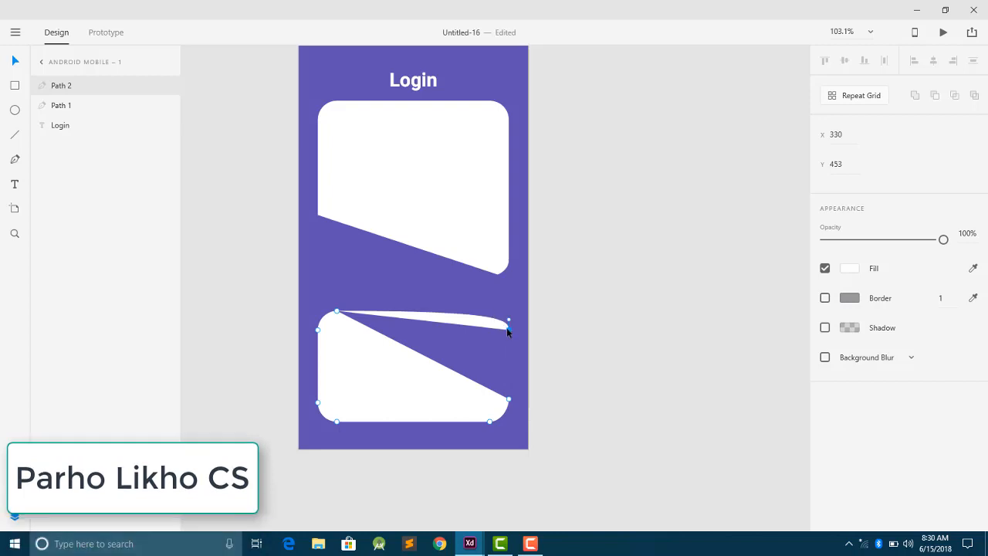
pyautogui.press('Delete')
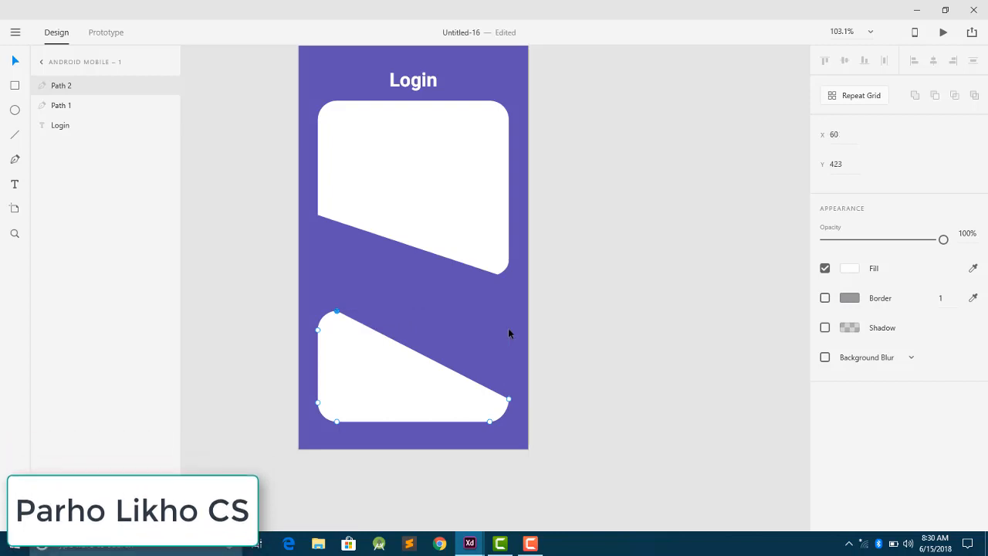
pyautogui.click(581, 352)
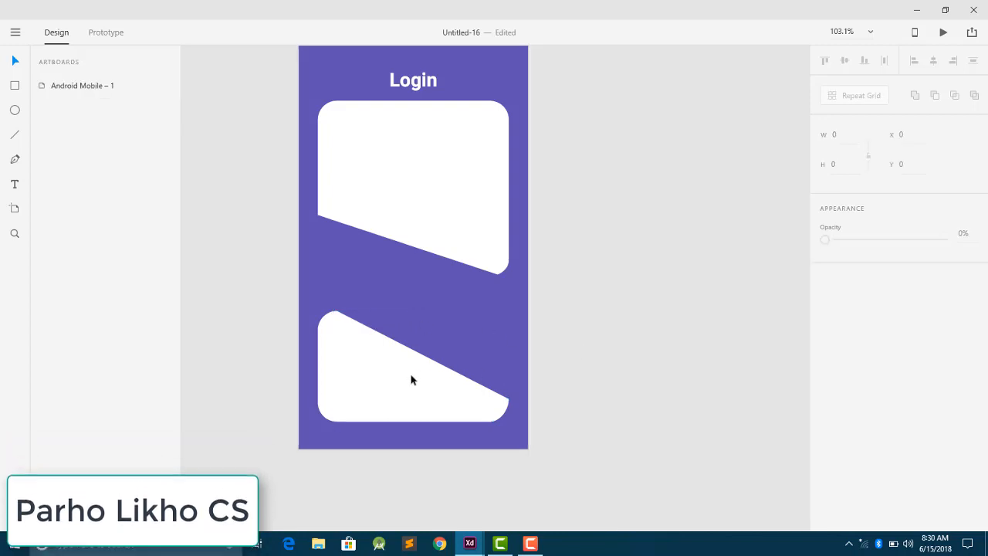
# Try to narrow the gap between the cards by moving the form card down and the lower card up to X 30, Y 348.
pyautogui.click(346, 382)
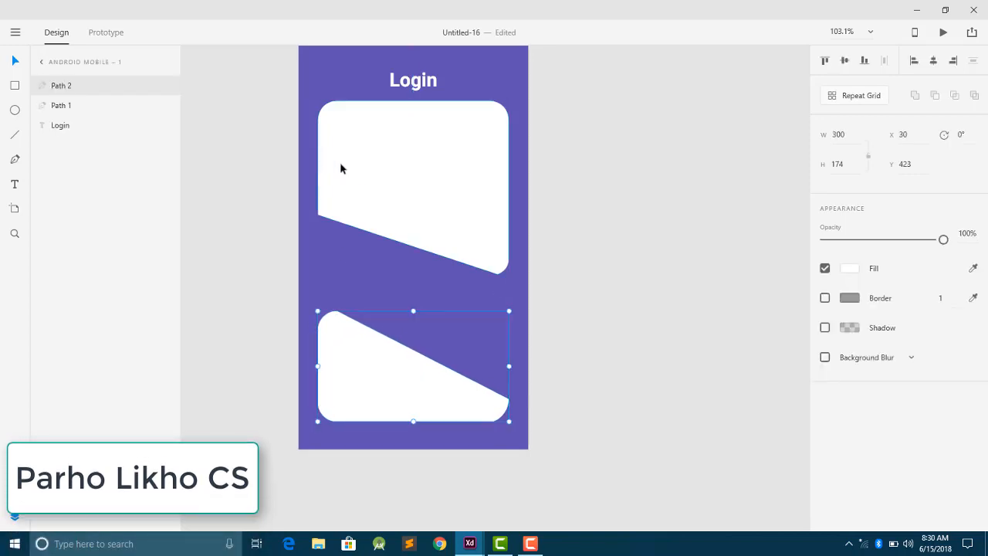
pyautogui.click(393, 179)
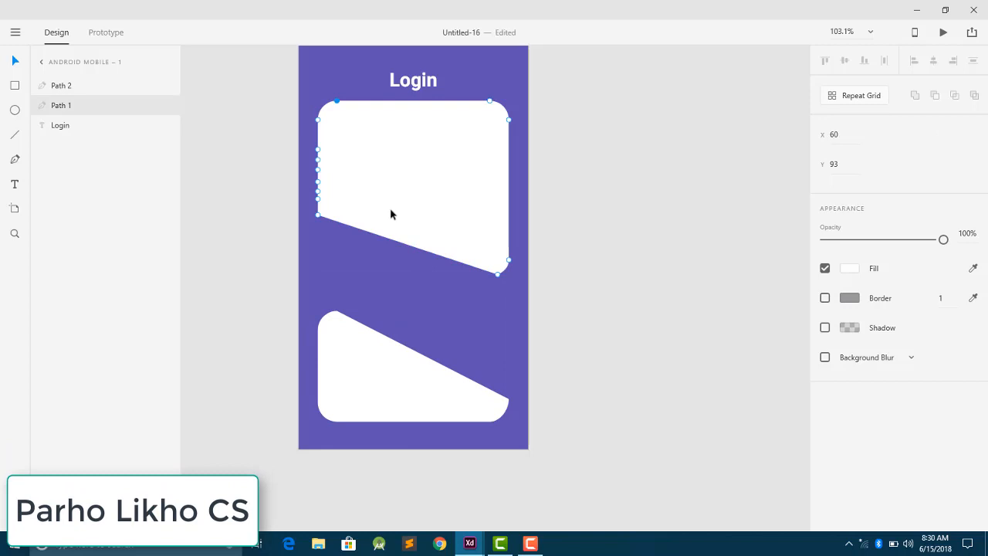
pyautogui.click(398, 206)
pyautogui.moveTo(402, 210); pyautogui.dragTo(402, 244)
pyautogui.moveTo(398, 342)
pyautogui.mouseDown()
pyautogui.moveTo(392, 363)
pyautogui.moveTo(392, 326)
pyautogui.mouseUp()
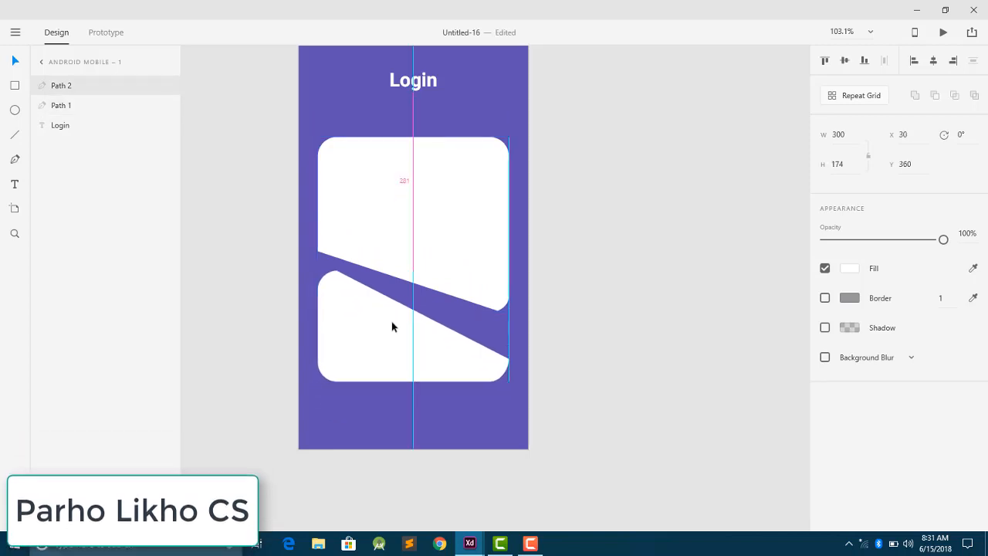
pyautogui.click(238, 337)
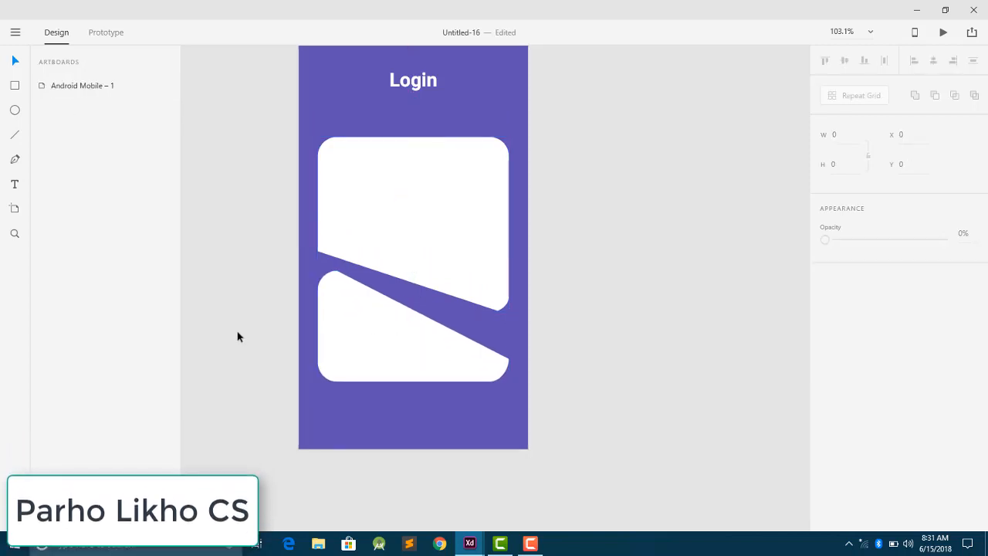
pyautogui.click(409, 240)
pyautogui.moveTo(404, 333); pyautogui.dragTo(400, 338)
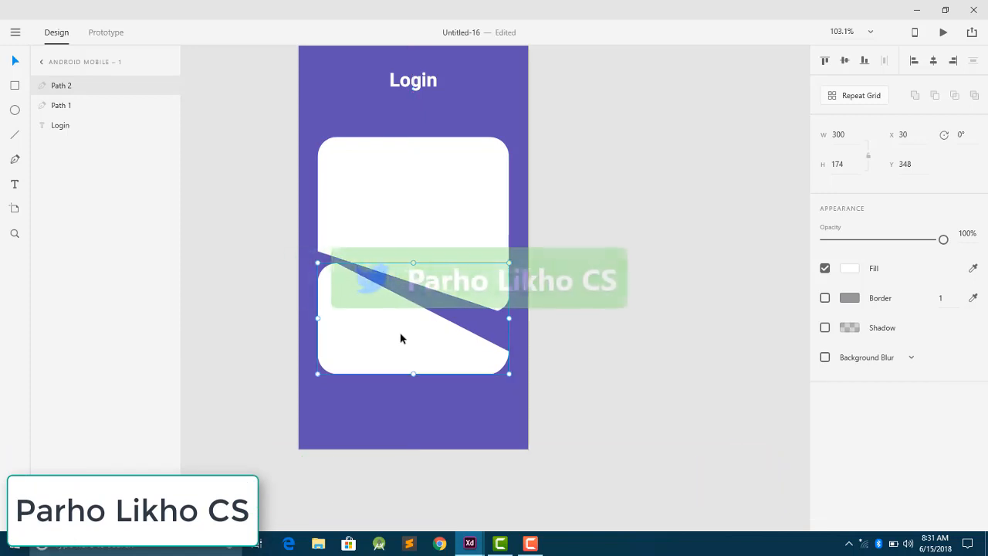
# Undo both card moves and the lower card's steep slanted edge.
pyautogui.doubleClick(454, 344)
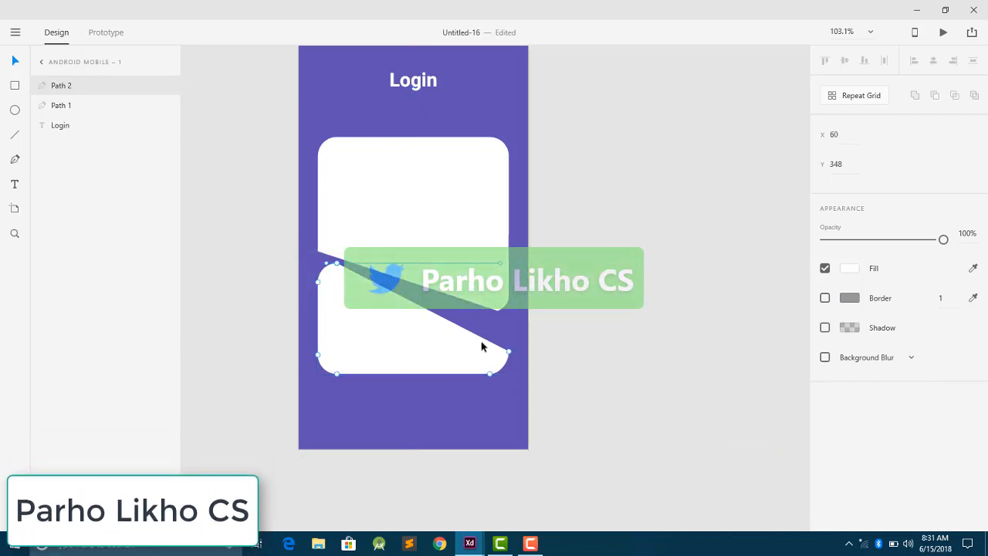
pyautogui.hotkey('ctrl', 'z')
pyautogui.hotkey('ctrl', 'z')
pyautogui.hotkey('ctrl', 'z')
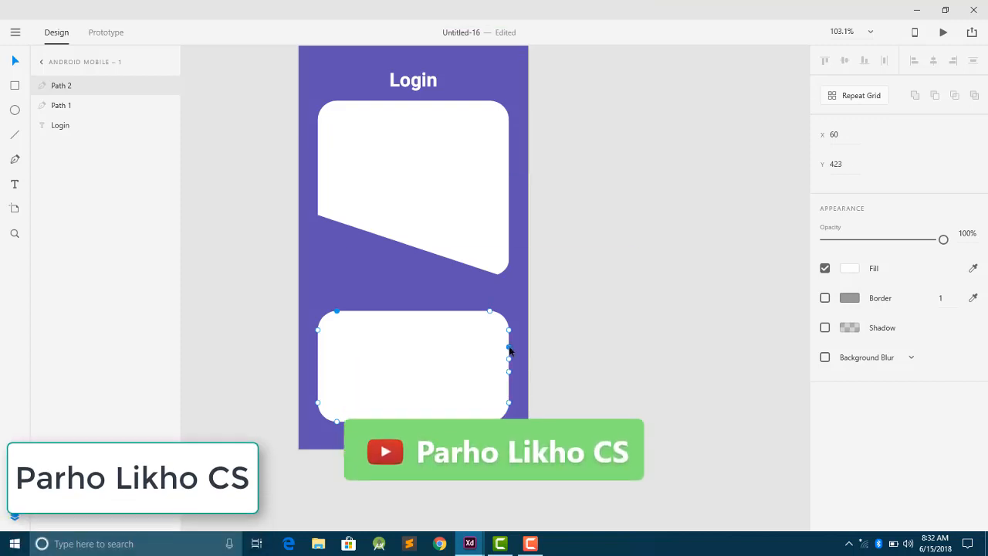
# Slant the lower card's upper edge gently by moving a right-edge anchor onto the upper-left anchor and deleting the two upper-right anchors.
pyautogui.moveTo(508, 347); pyautogui.dragTo(337, 313)
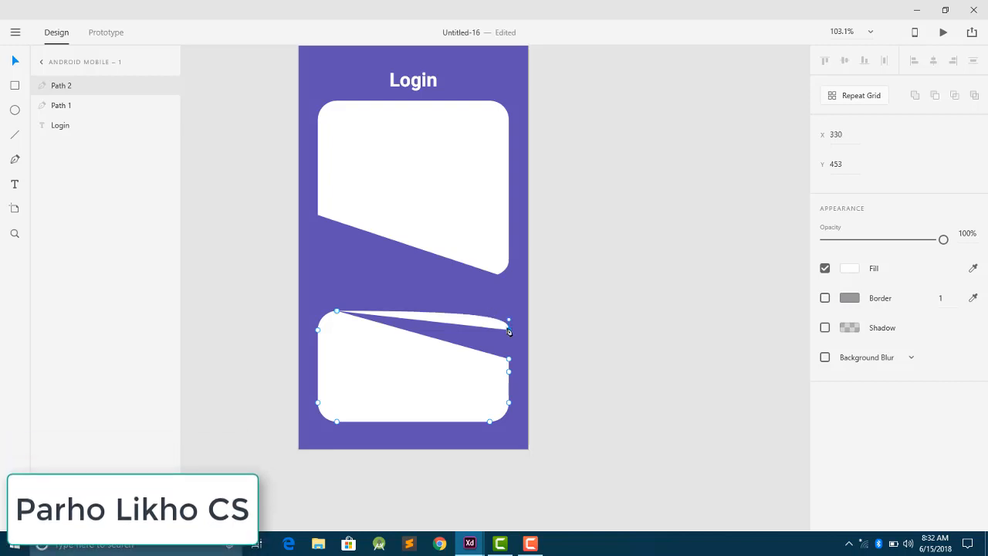
pyautogui.press('Delete')
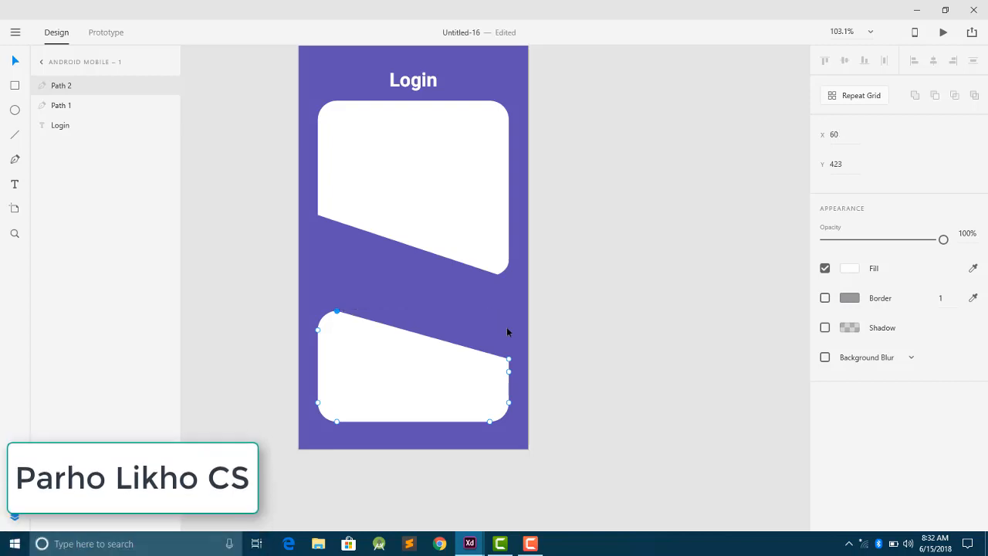
pyautogui.click(582, 349)
# Move the lower card up to X 30, Y 336 and steepen its slanted edge by lowering the right-edge anchors to about Y 431.
pyautogui.click(407, 379)
pyautogui.moveTo(407, 378); pyautogui.dragTo(406, 322)
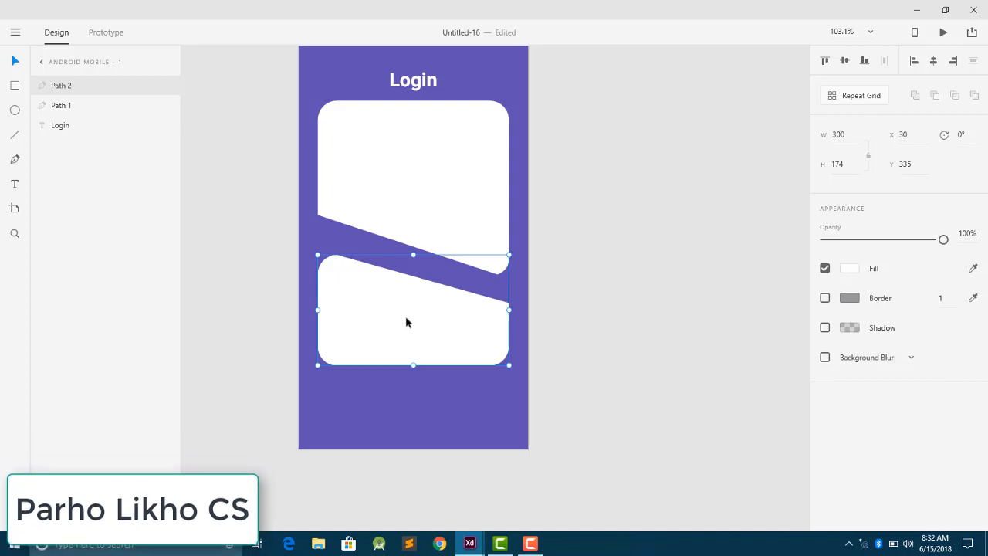
pyautogui.doubleClick(423, 321)
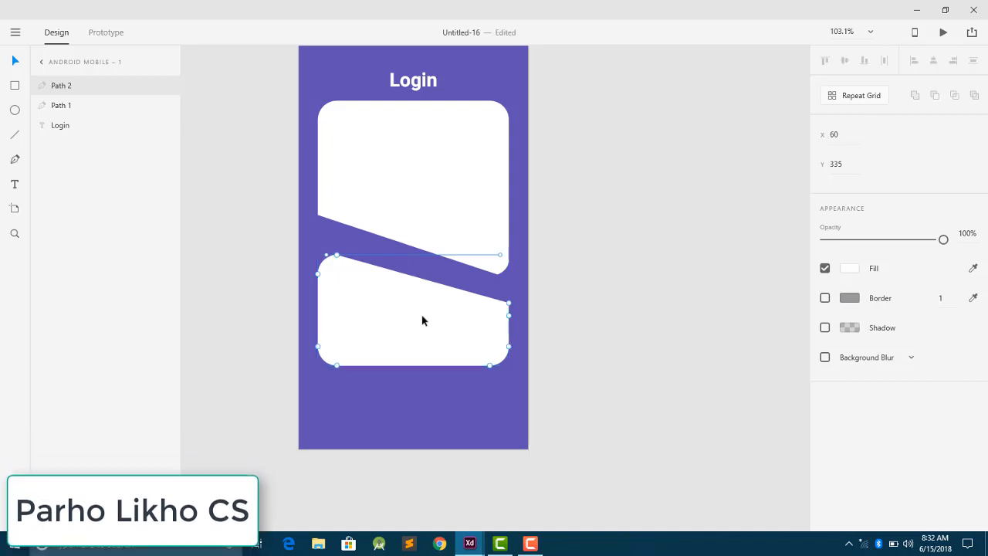
pyautogui.click(508, 304)
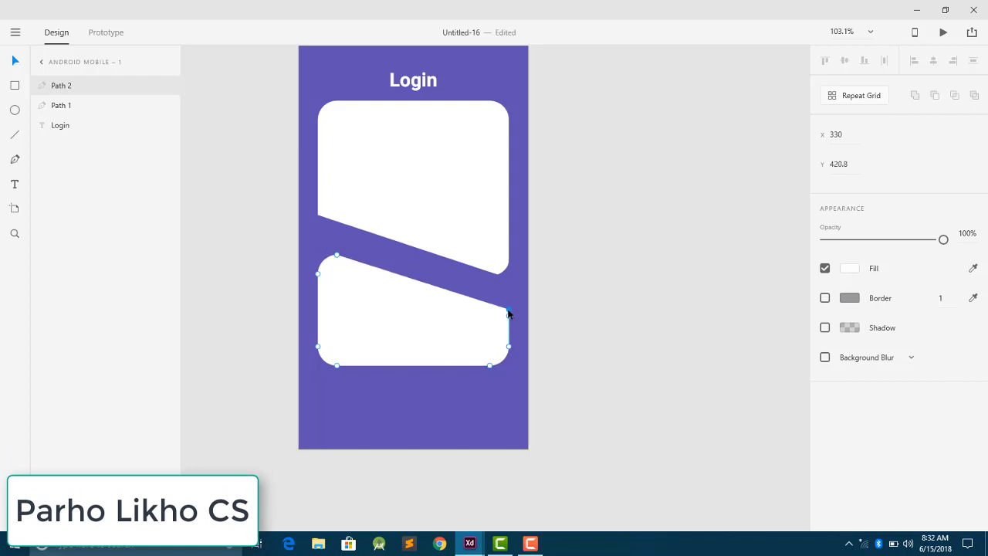
pyautogui.moveTo(508, 315); pyautogui.dragTo(508, 318)
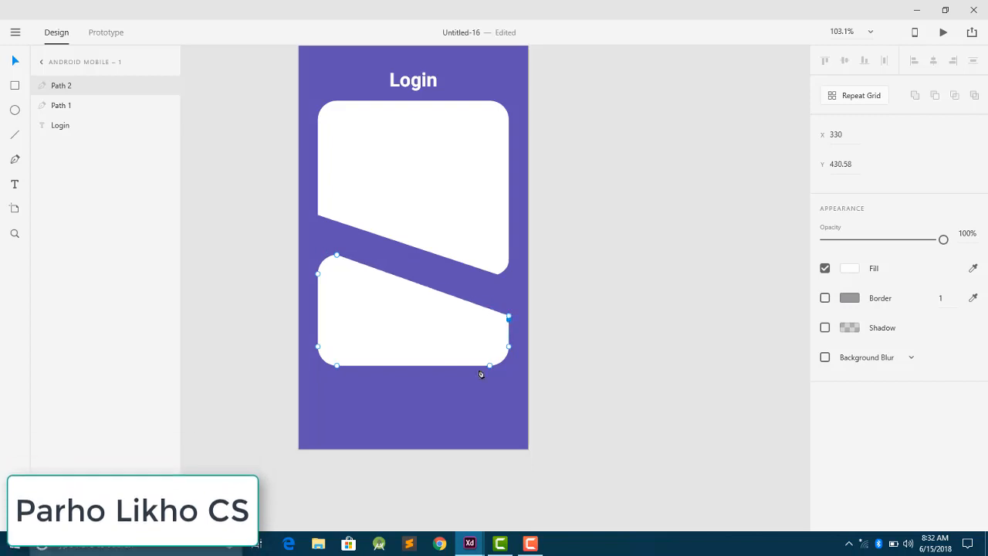
pyautogui.click(465, 390)
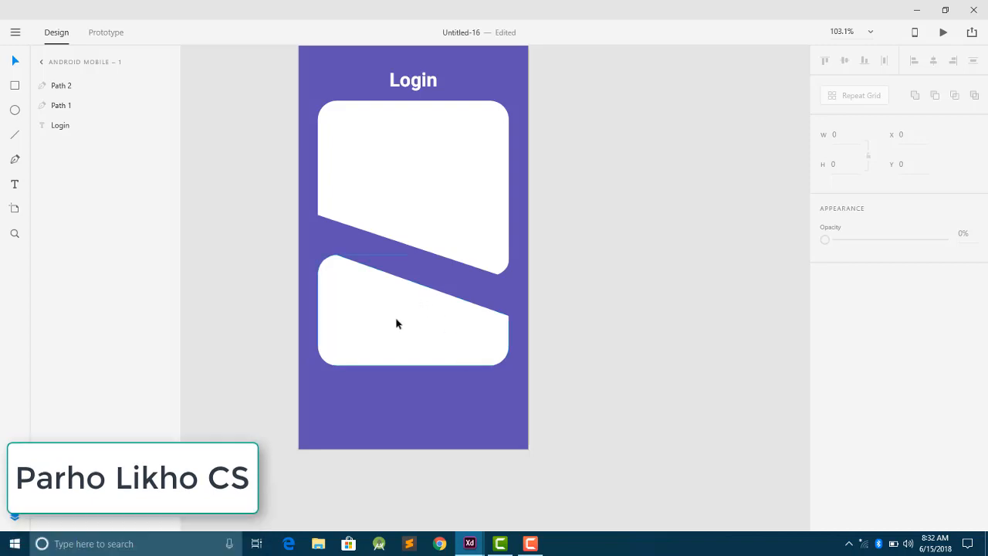
pyautogui.moveTo(396, 322); pyautogui.dragTo(396, 324)
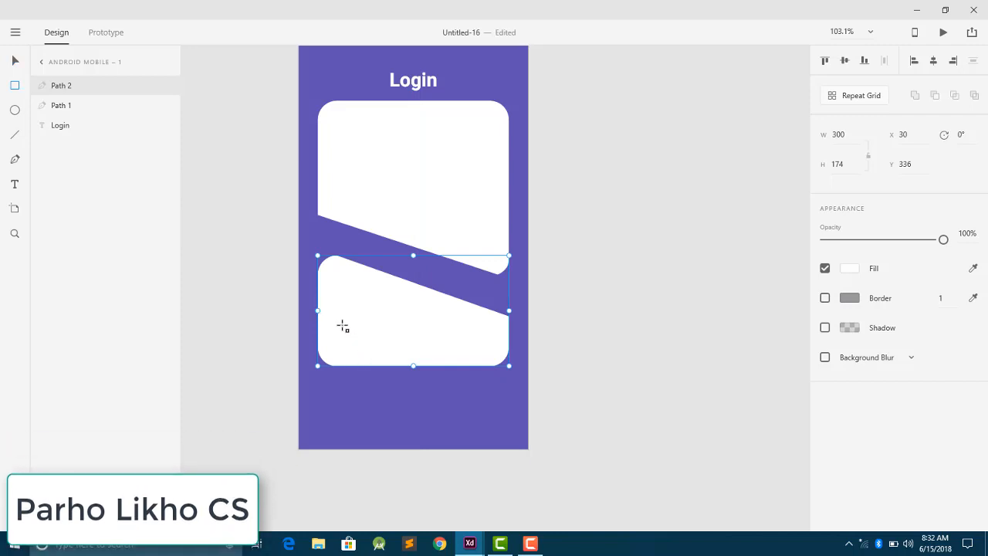
# Draw a button rectangle about 215 by 51 in the lower card and round its corners with a radius of 20.
pyautogui.moveTo(342, 327)
pyautogui.mouseDown()
pyautogui.moveTo(442, 359)
pyautogui.moveTo(479, 359)
pyautogui.mouseUp()
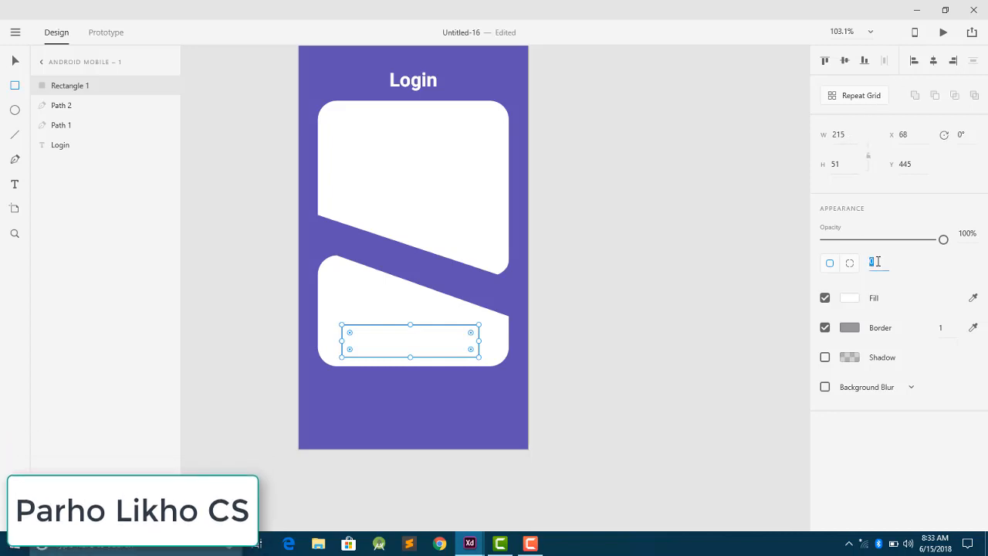
pyautogui.write('20')
pyautogui.press('Return')
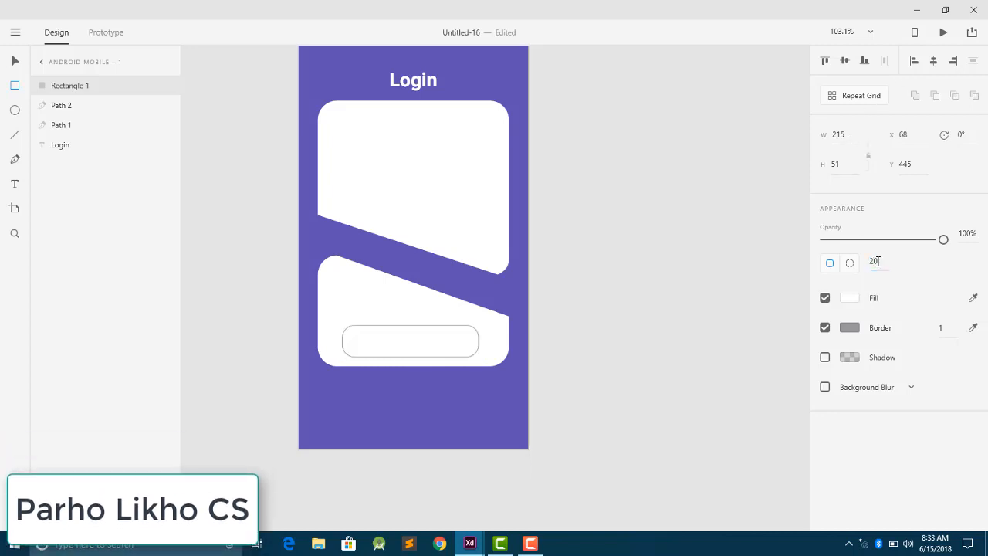
# Switch to the document "UI UX Design Login For youtube Video" and copy the hex fill colour of the Login Screen's SIGN UP button.
pyautogui.click(848, 302)
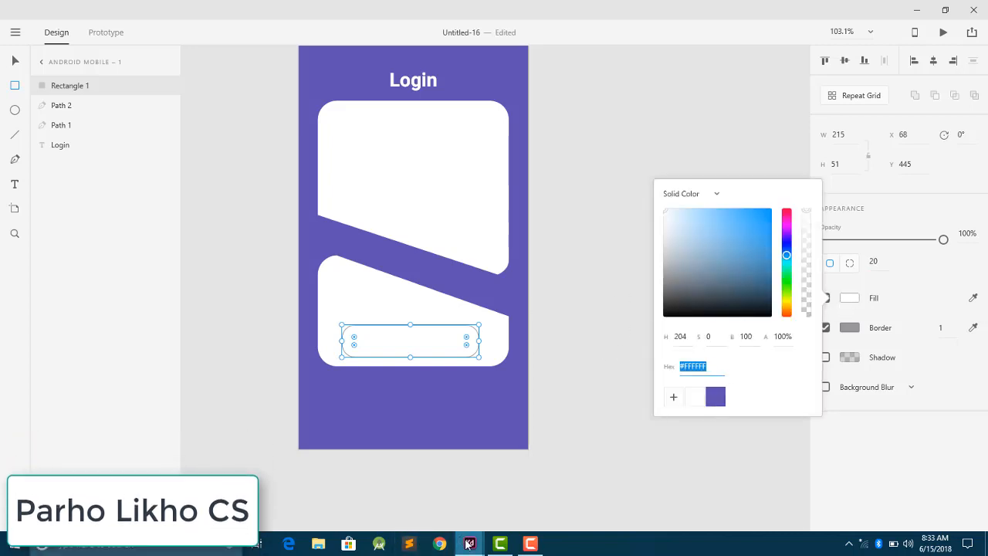
pyautogui.moveTo(470, 544)
pyautogui.click(494, 501)
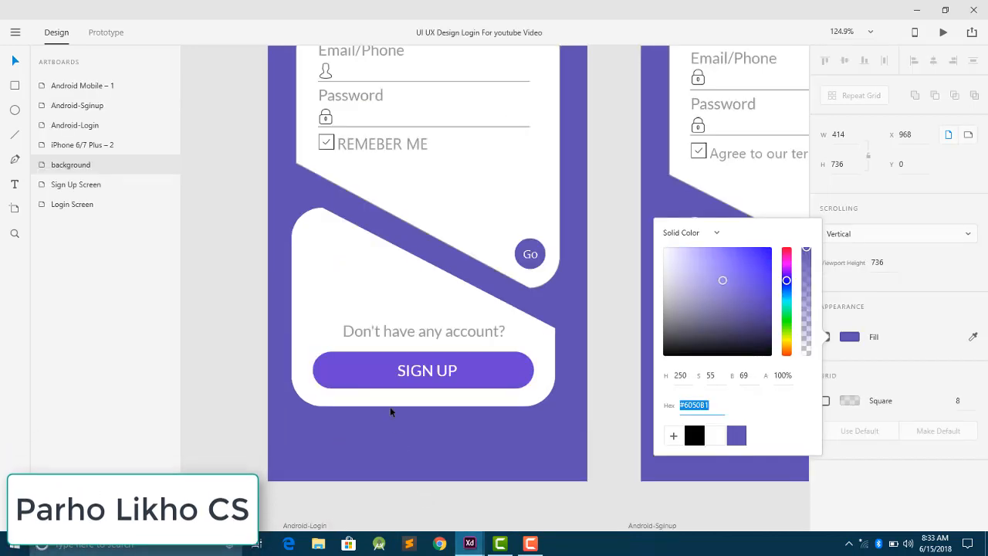
pyautogui.click(366, 368)
pyautogui.doubleClick(365, 368)
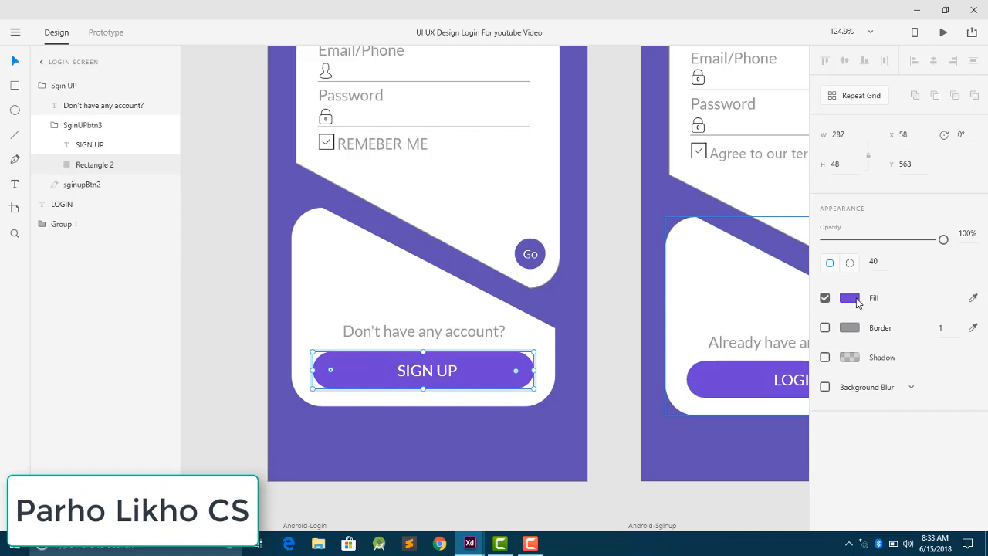
pyautogui.click(850, 298)
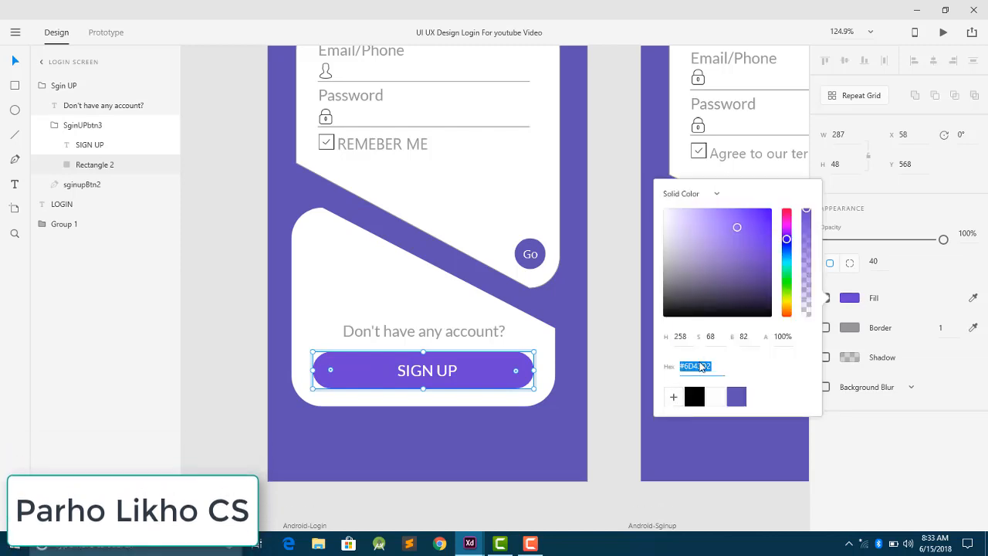
# Return to the document Untitled-16 and set the rounded button's fill to #6D43D2.
pyautogui.click(466, 544)
pyautogui.click(389, 501)
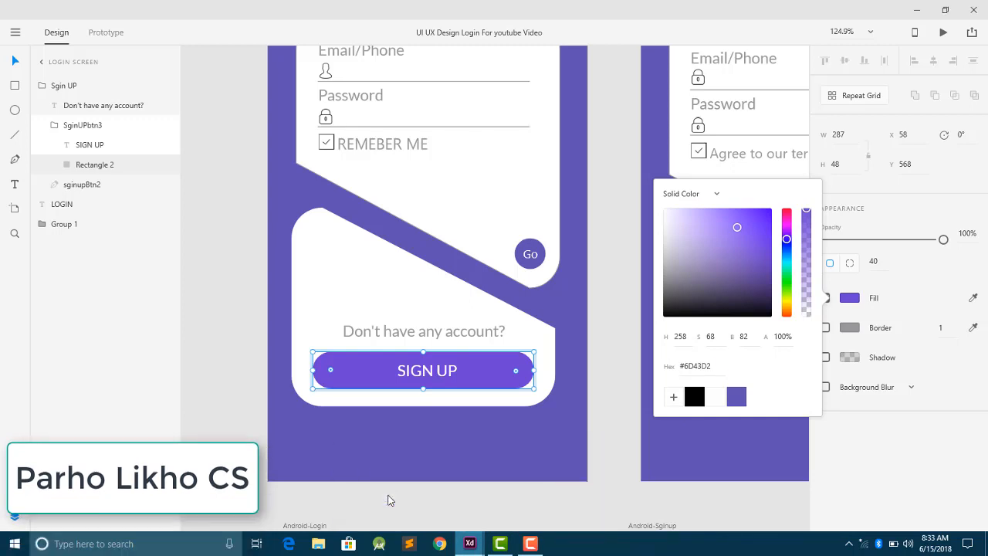
pyautogui.click(470, 543)
pyautogui.click(535, 508)
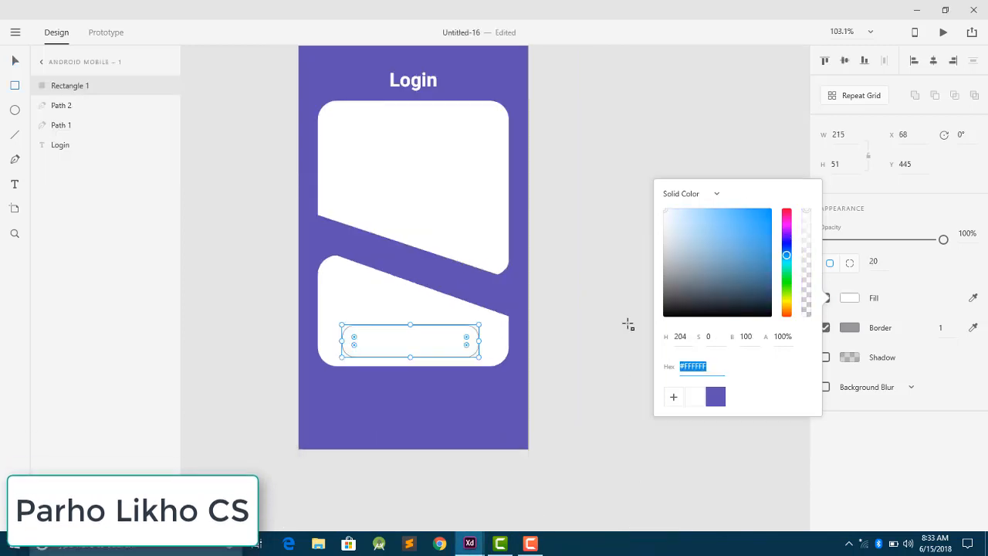
pyautogui.write('#6D4FD2')
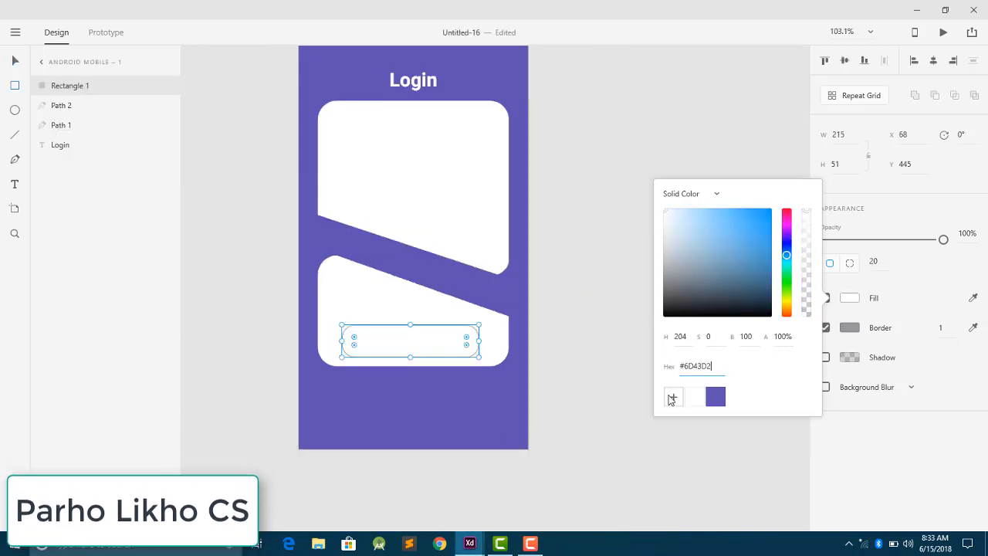
pyautogui.press('Return')
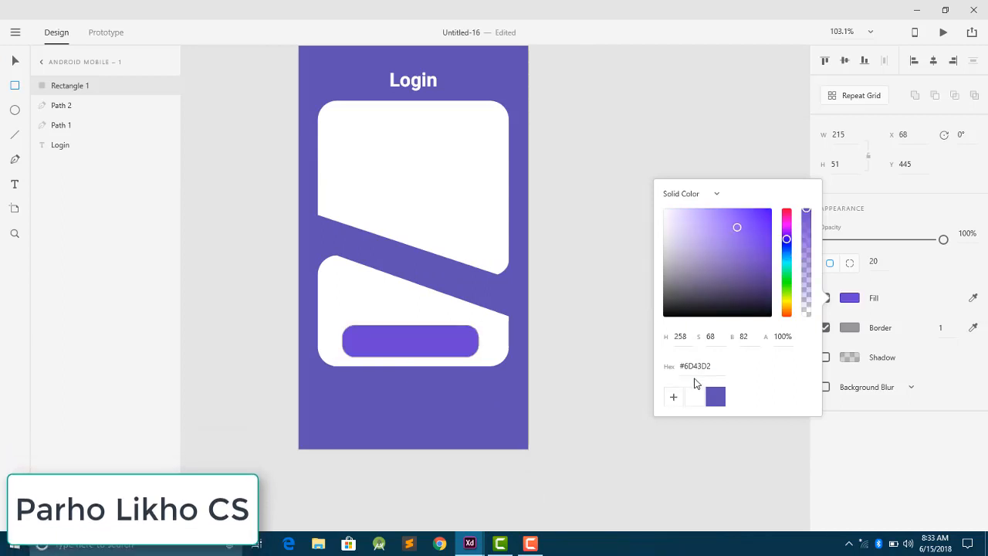
# Save the button's purple as a colour swatch and add a white (#FFFFFF) "Sign Up" text on the button.
pyautogui.click(673, 398)
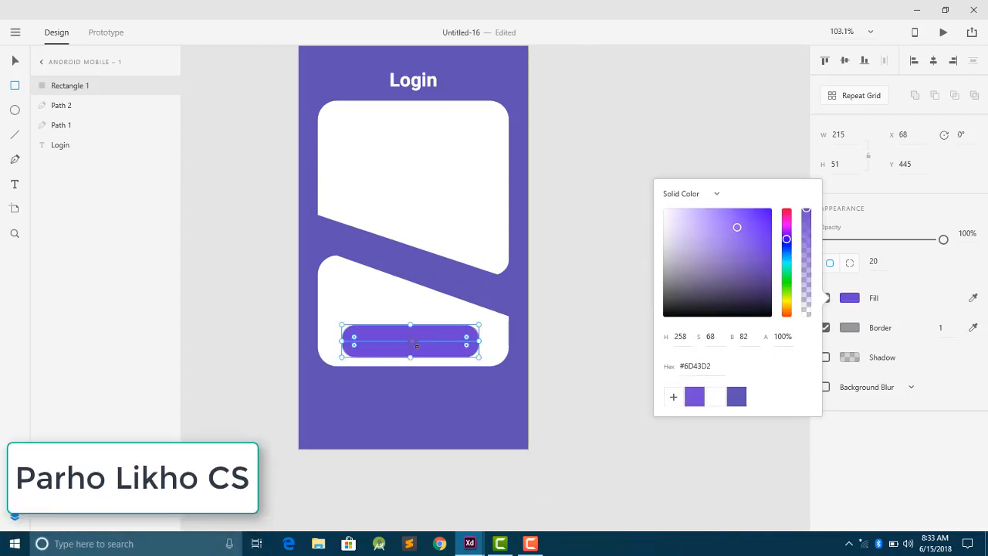
pyautogui.click(13, 62)
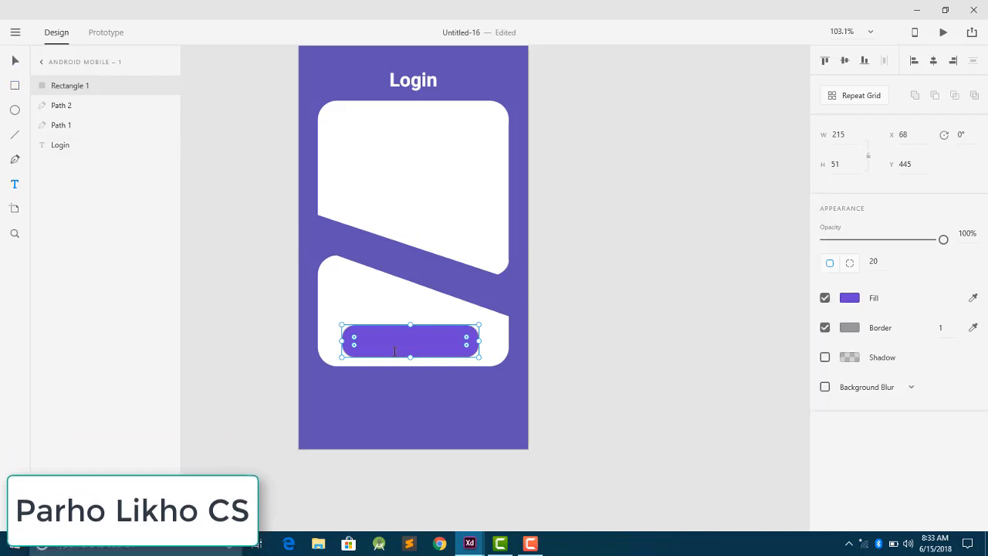
pyautogui.click(368, 340)
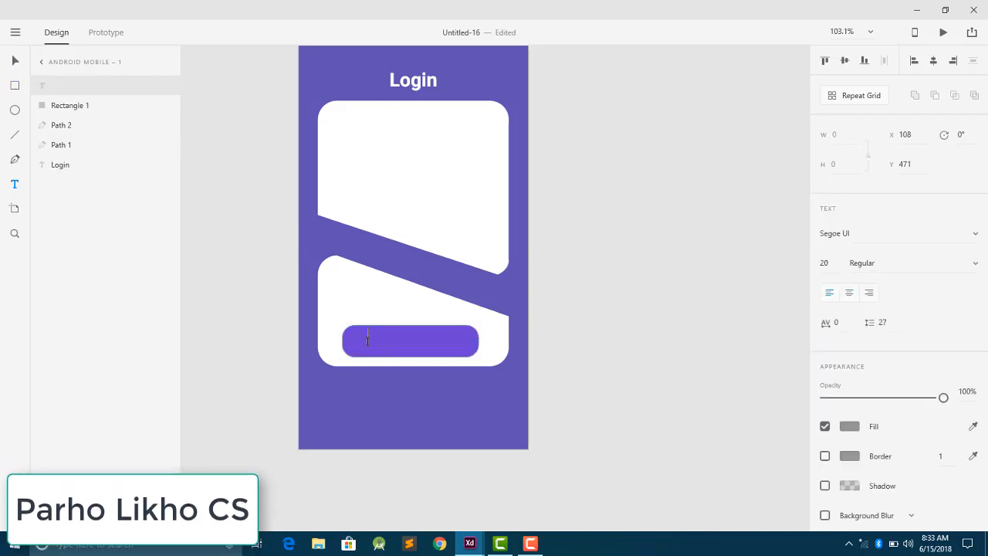
pyautogui.write('Sign Up')
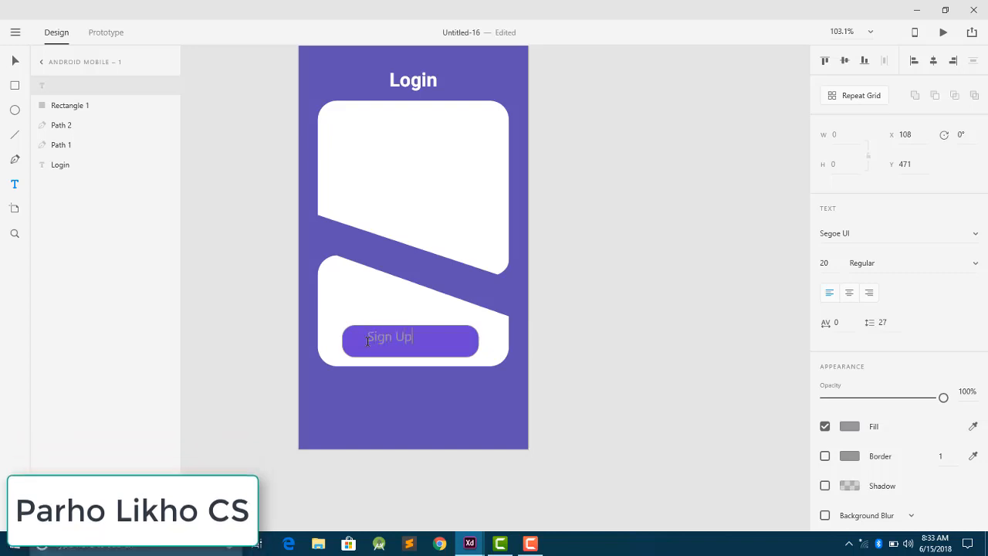
pyautogui.doubleClick(377, 336)
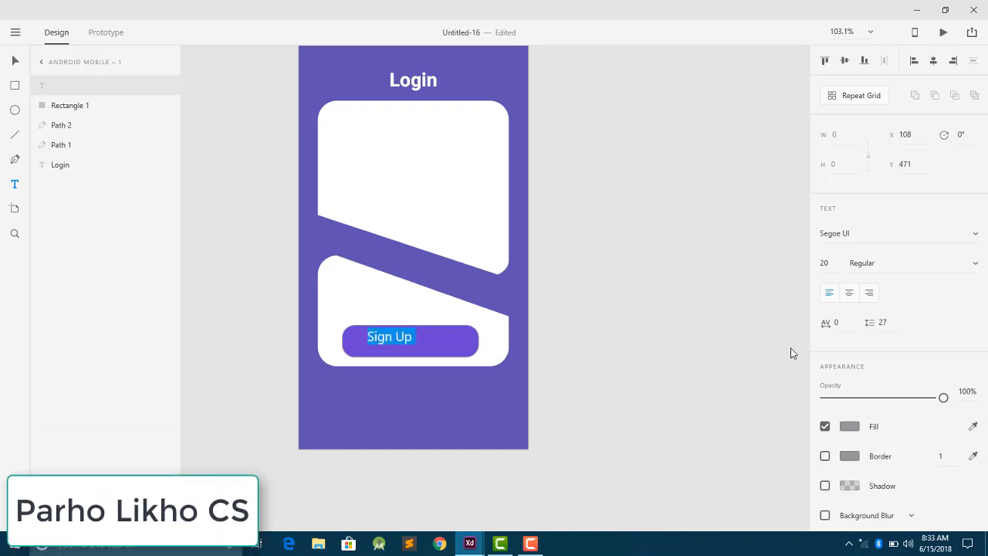
pyautogui.click(850, 426)
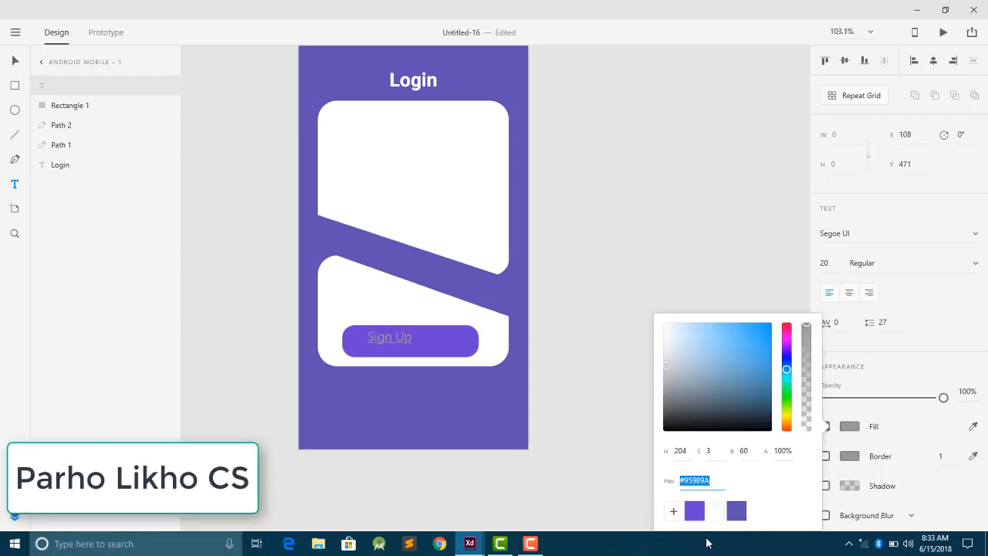
pyautogui.write('ffffff')
pyautogui.press('Return')
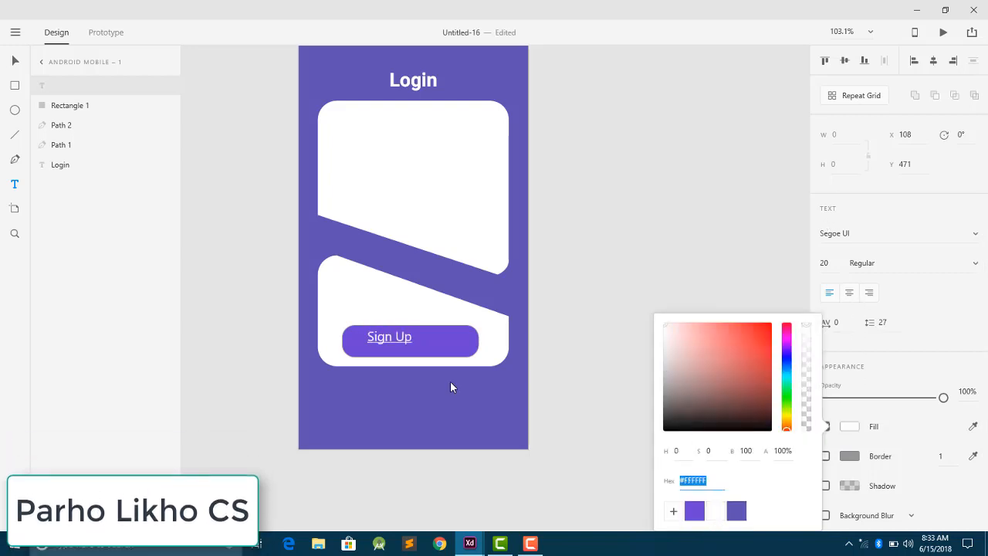
# Shift the purple button to X 73 and centre the Sign Up text on it at X 145, Y 457.
pyautogui.click(12, 59)
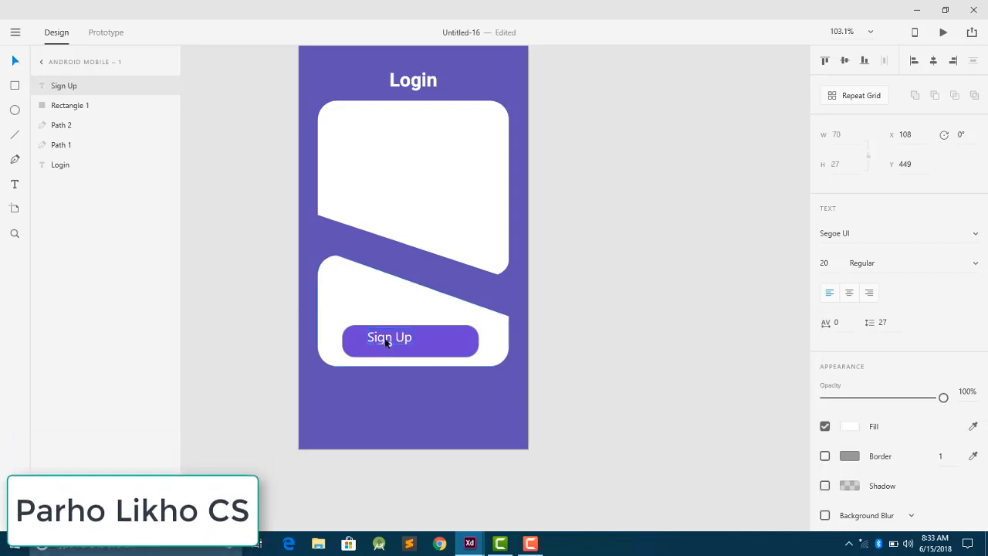
pyautogui.moveTo(401, 349); pyautogui.dragTo(370, 344)
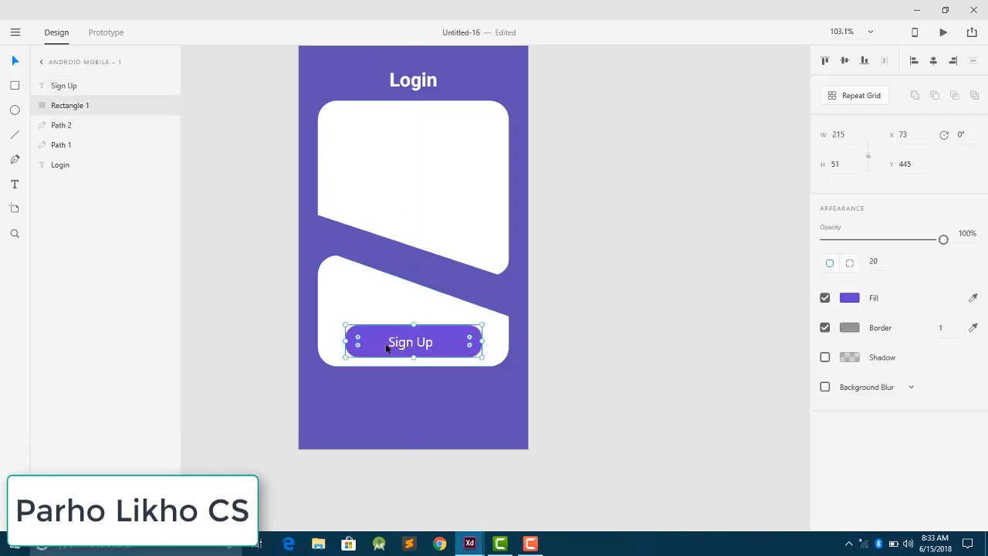
pyautogui.click(405, 349)
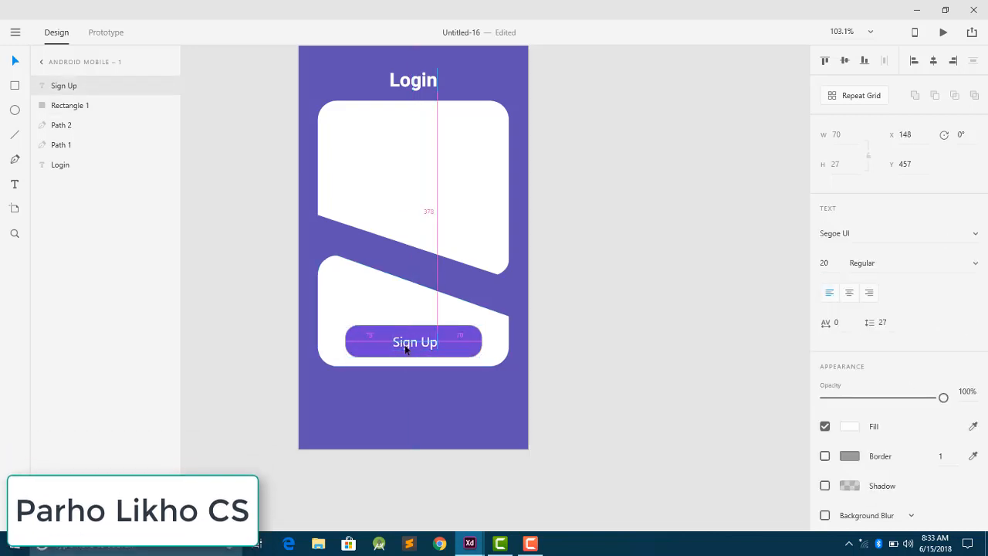
pyautogui.moveTo(403, 349); pyautogui.dragTo(403, 349)
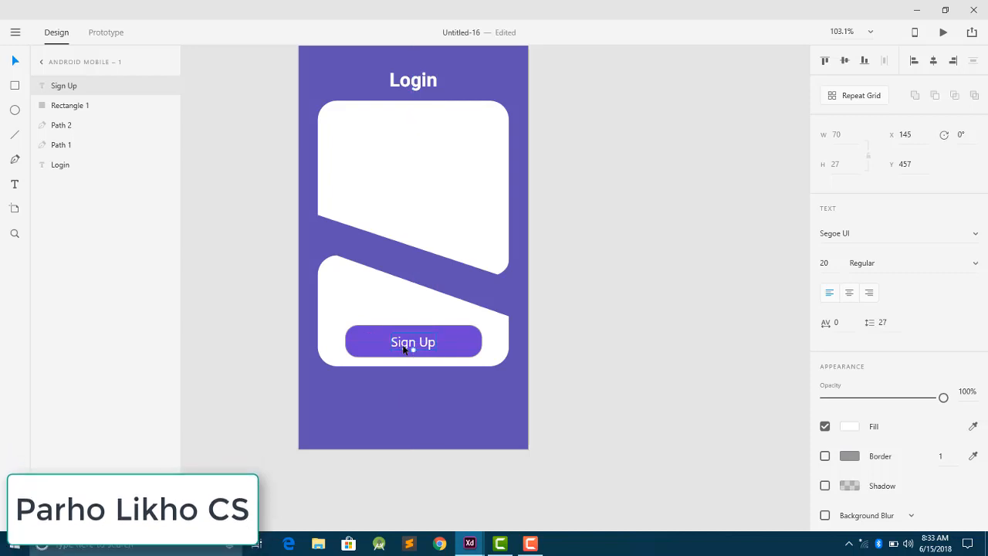
# Change the font of the button's Sign Up text to Roboto.
pyautogui.scroll(1, 403, 345)
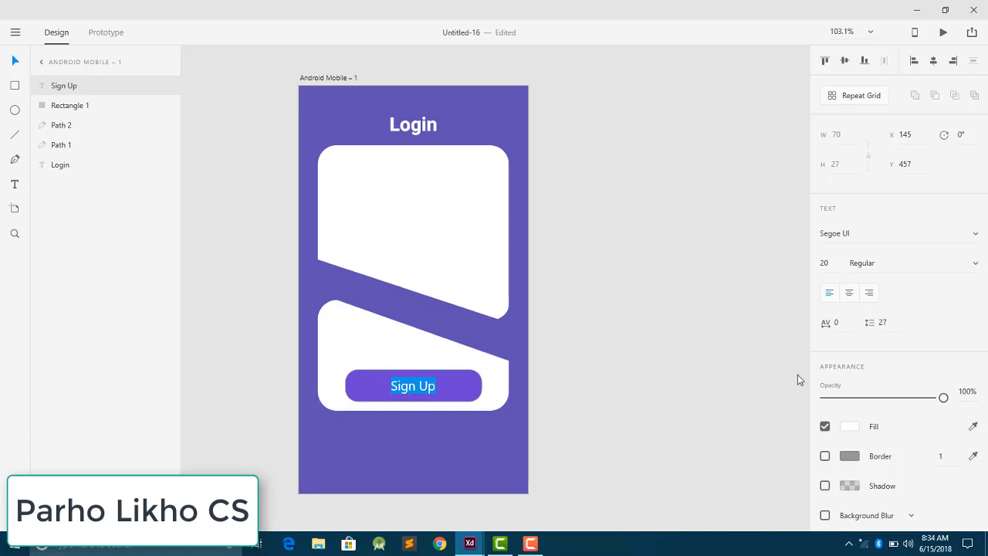
pyautogui.click(853, 232)
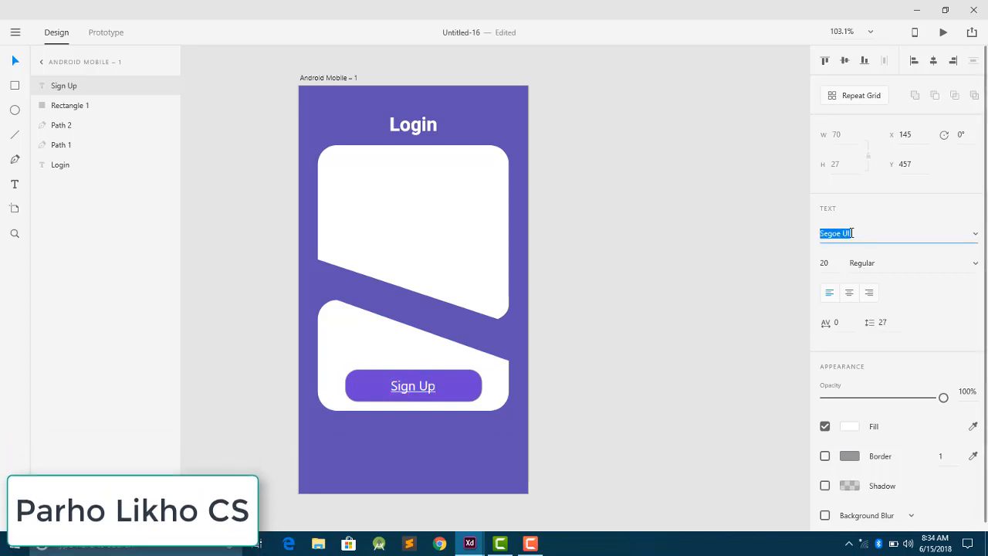
pyautogui.write('Roboto')
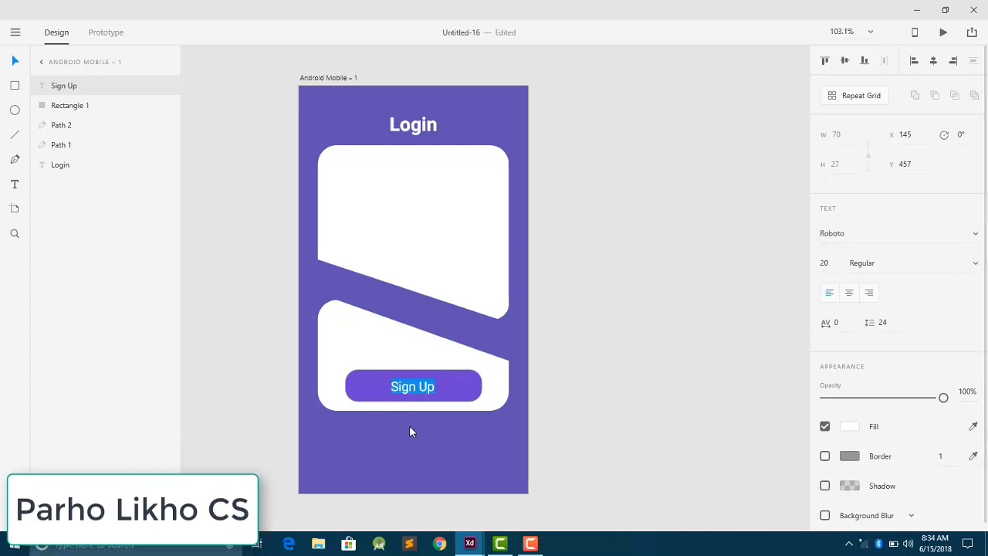
pyautogui.press('Escape')
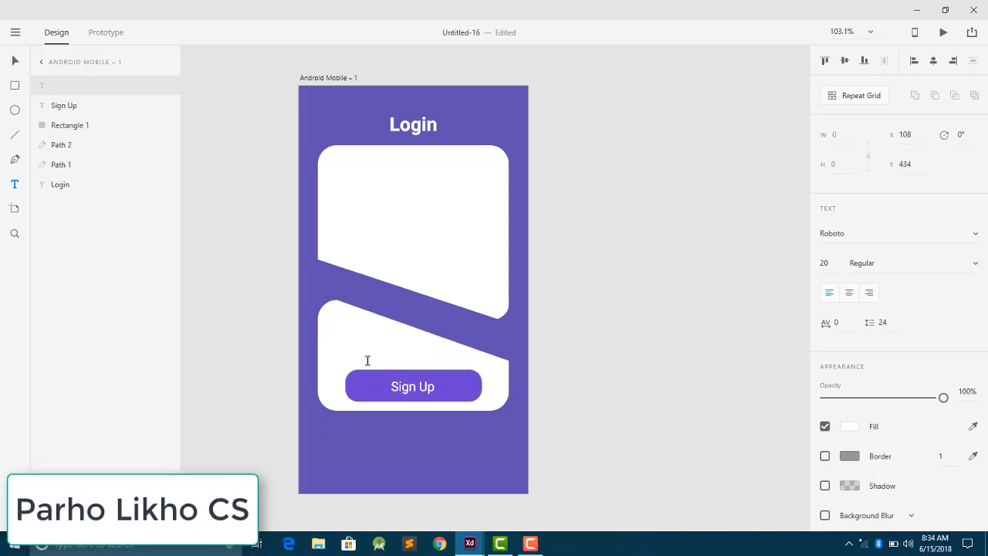
pyautogui.press('BackSpace')
pyautogui.press('BackSpace')
pyautogui.press('BackSpace')
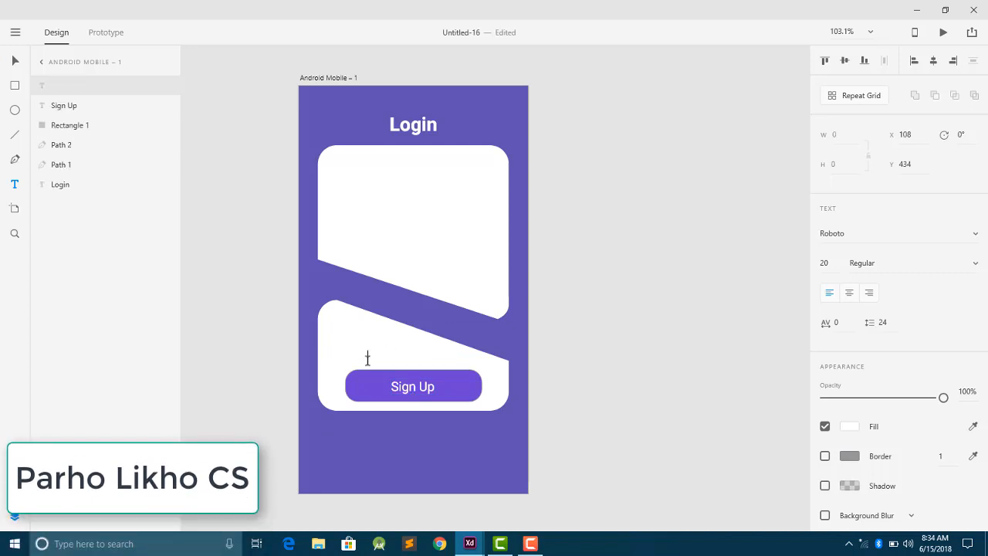
pyautogui.click(849, 427)
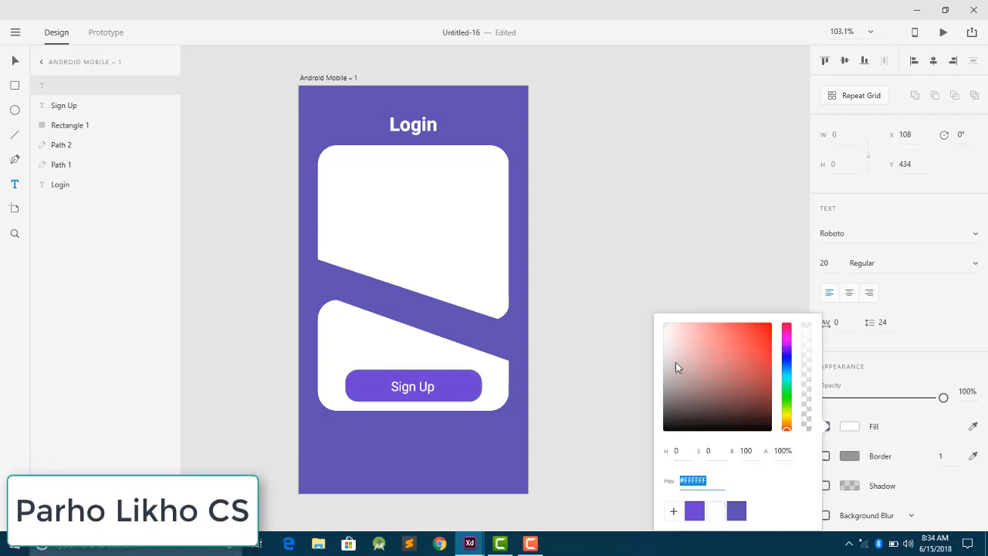
pyautogui.moveTo(667, 388); pyautogui.dragTo(664, 432)
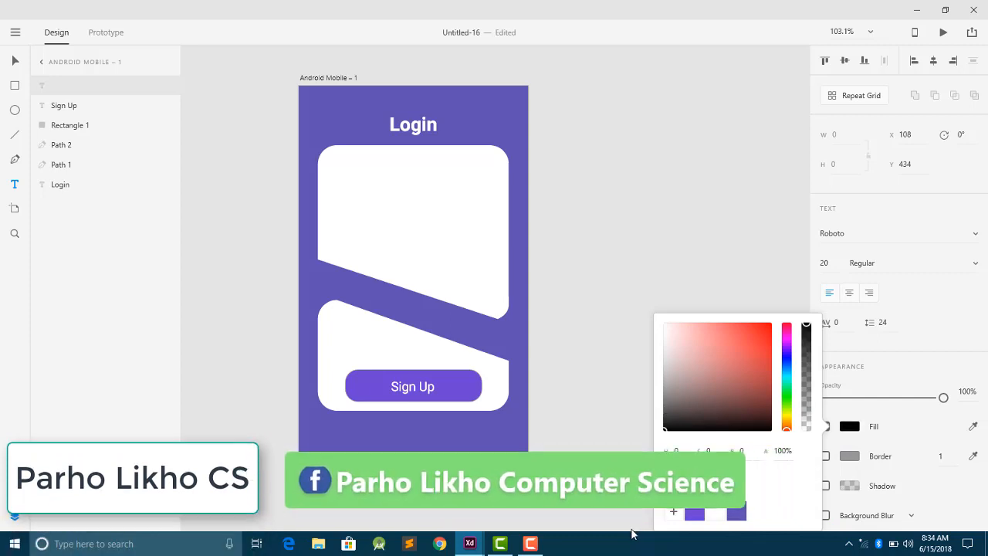
pyautogui.press('Escape')
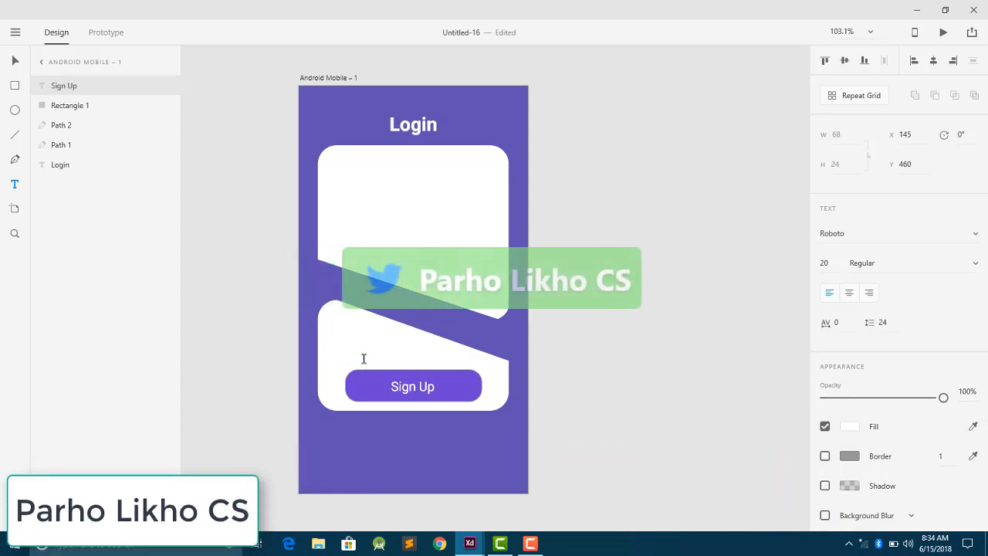
# Add the text "Sign up for new Account" above the button in the lower card and fill it black.
pyautogui.click(364, 358)
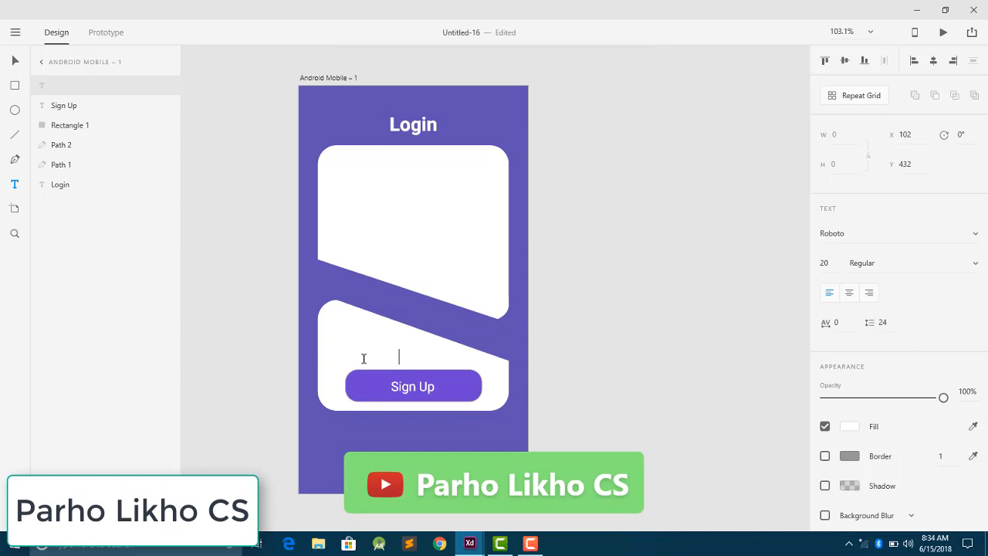
pyautogui.write('dont have')
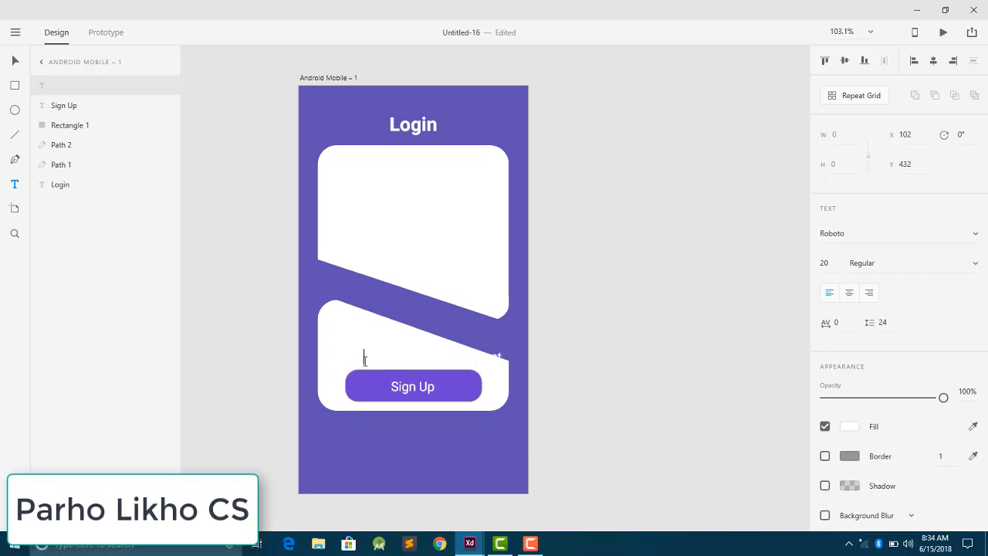
pyautogui.hotkey('ctrl', 'a')
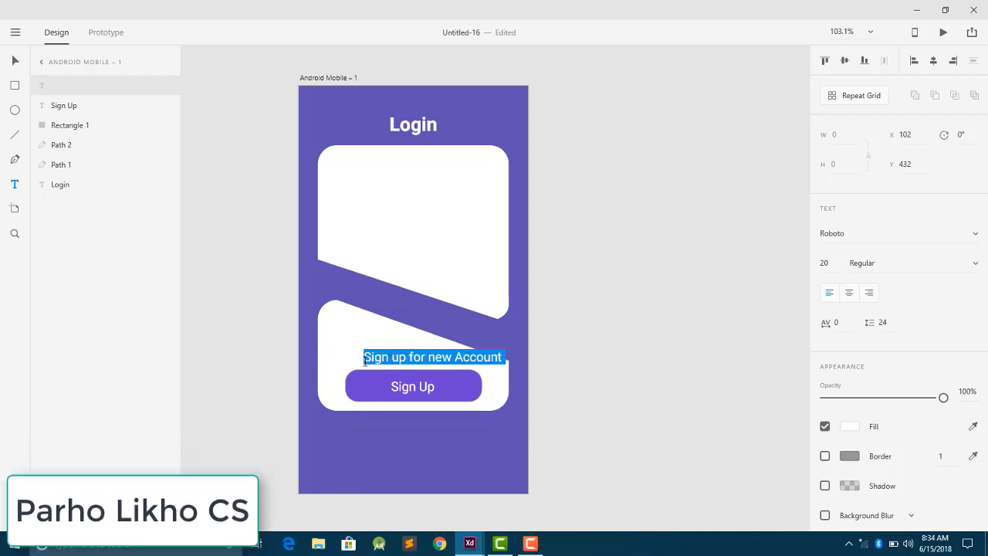
pyautogui.click(850, 426)
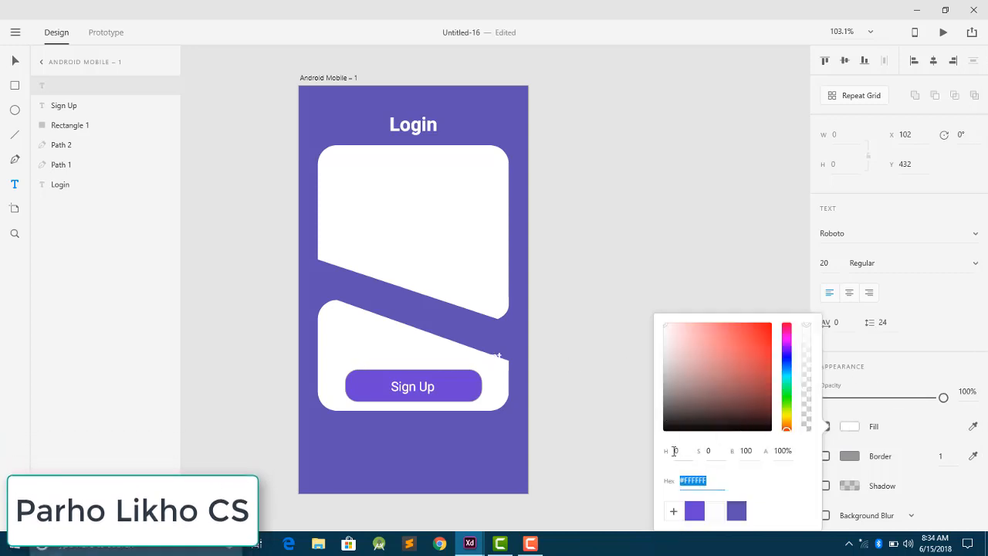
pyautogui.click(667, 427)
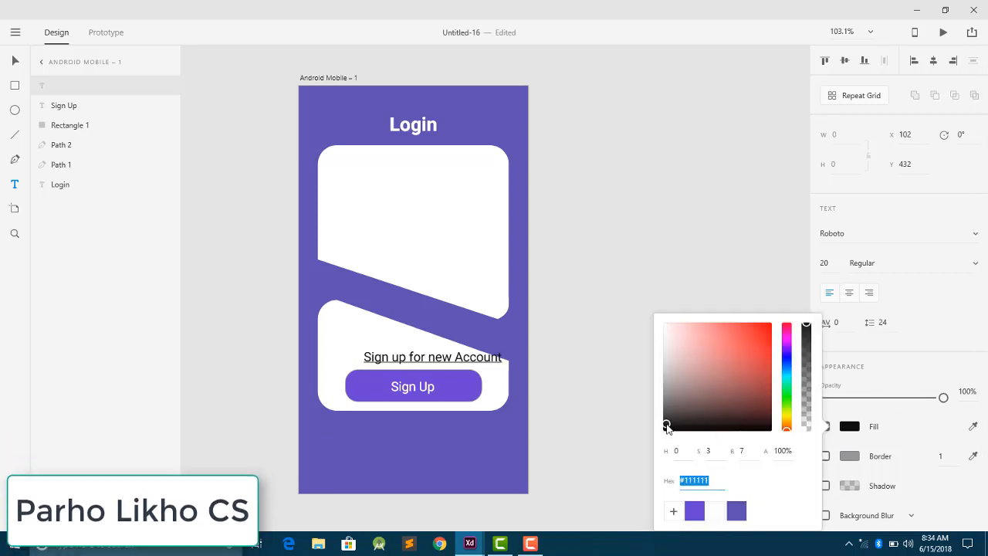
pyautogui.press('Escape')
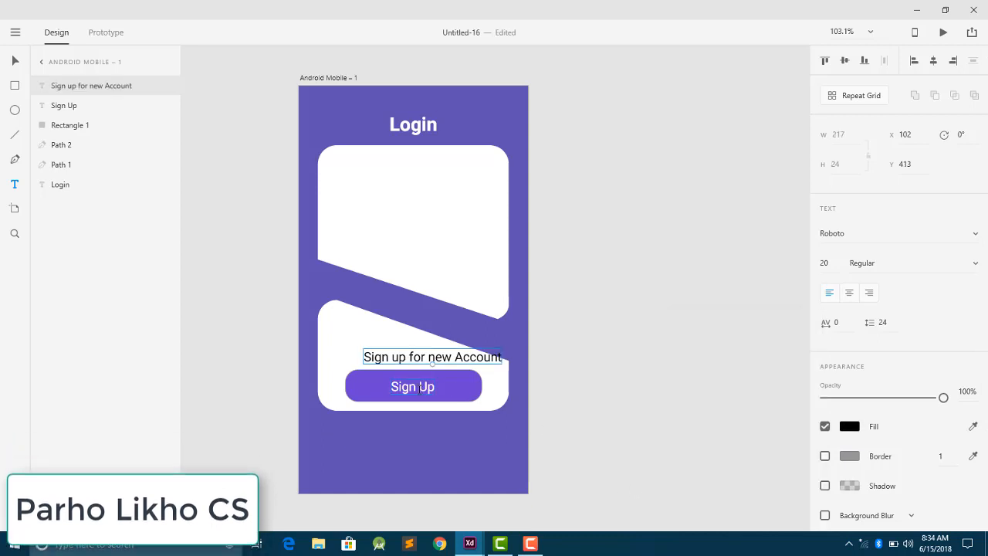
# Centre the "Sign up for new Account" text above the button at X 72, Y 416.
pyautogui.click(13, 62)
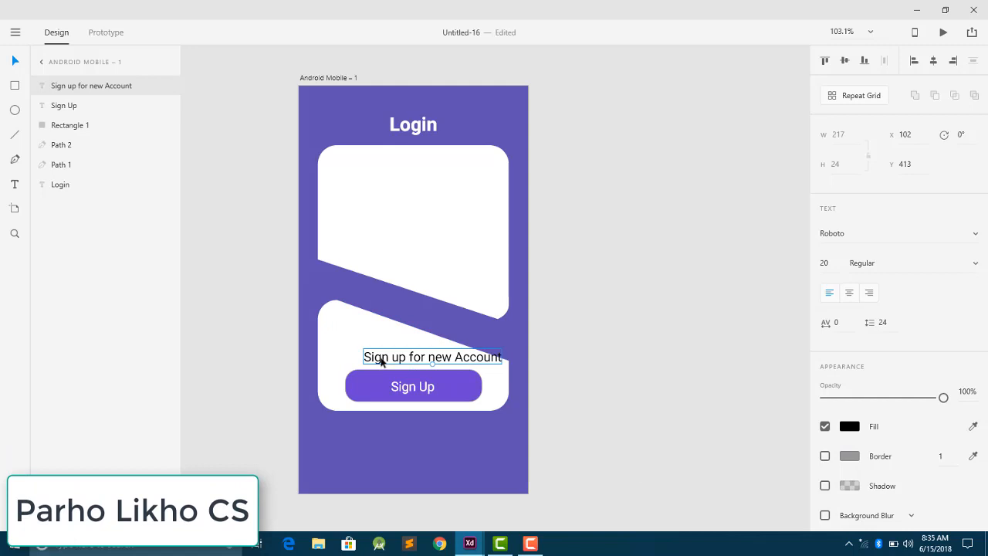
pyautogui.moveTo(370, 363); pyautogui.dragTo(358, 364)
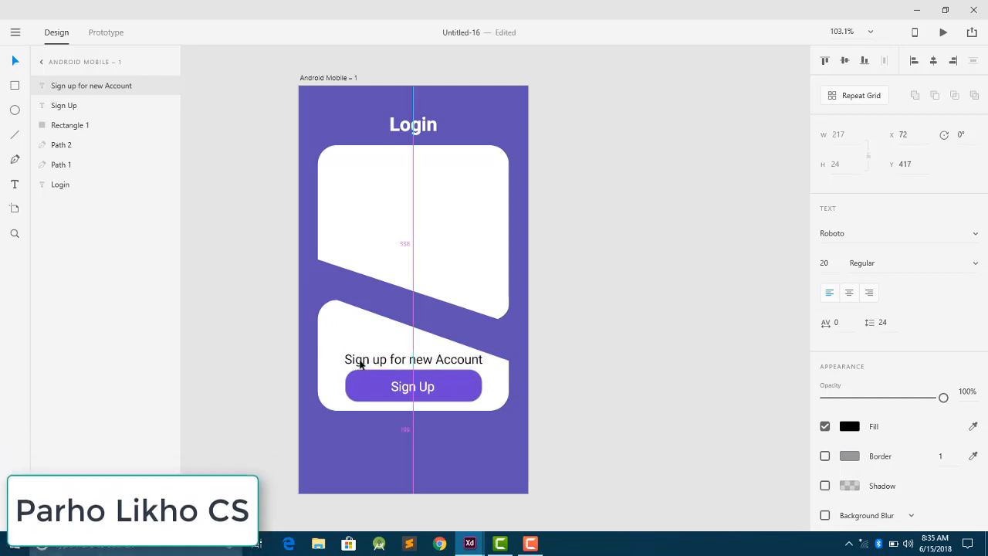
pyautogui.press('Up')
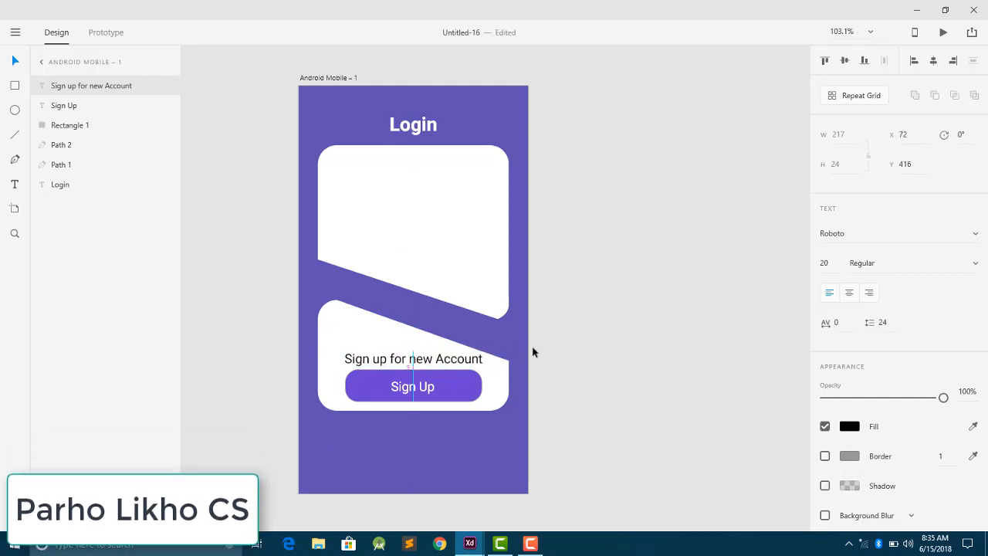
pyautogui.click(581, 363)
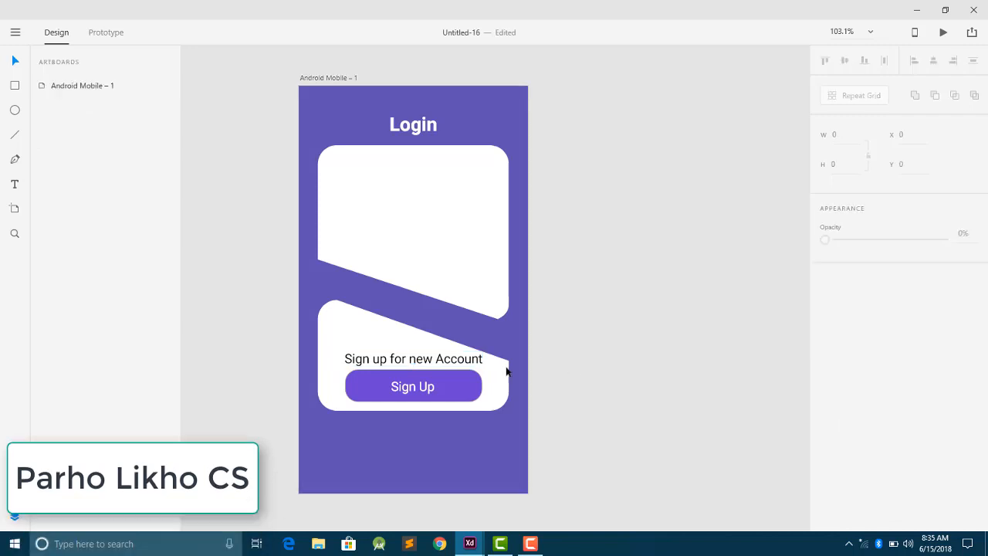
# Group the Sign Up text with its button, and move the group slightly down and the caption above it to Y 423.
pyautogui.click(418, 359)
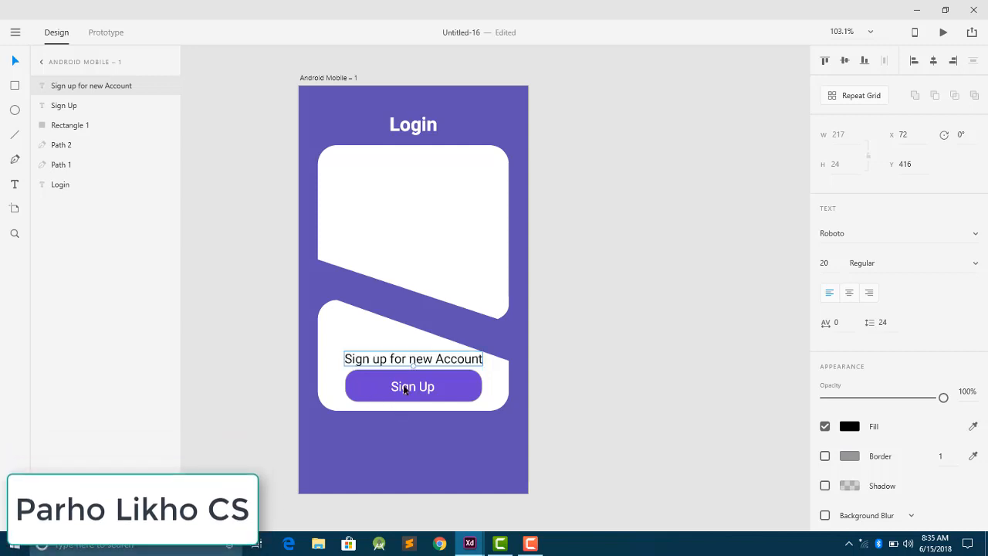
pyautogui.click(406, 388)
pyautogui.click(376, 390)
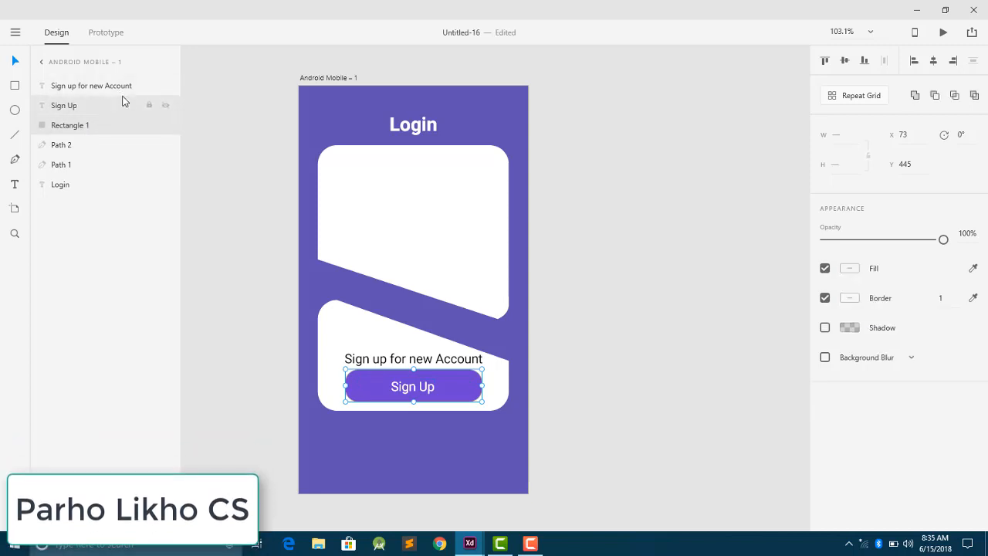
pyautogui.keyDown('shift'); pyautogui.click(122, 105); pyautogui.keyUp('shift')
pyautogui.hotkey('ctrl', 'g')
pyautogui.moveTo(396, 384)
pyautogui.mouseDown()
pyautogui.moveTo(384, 392)
pyautogui.moveTo(396, 393)
pyautogui.moveTo(397, 369)
pyautogui.mouseUp()
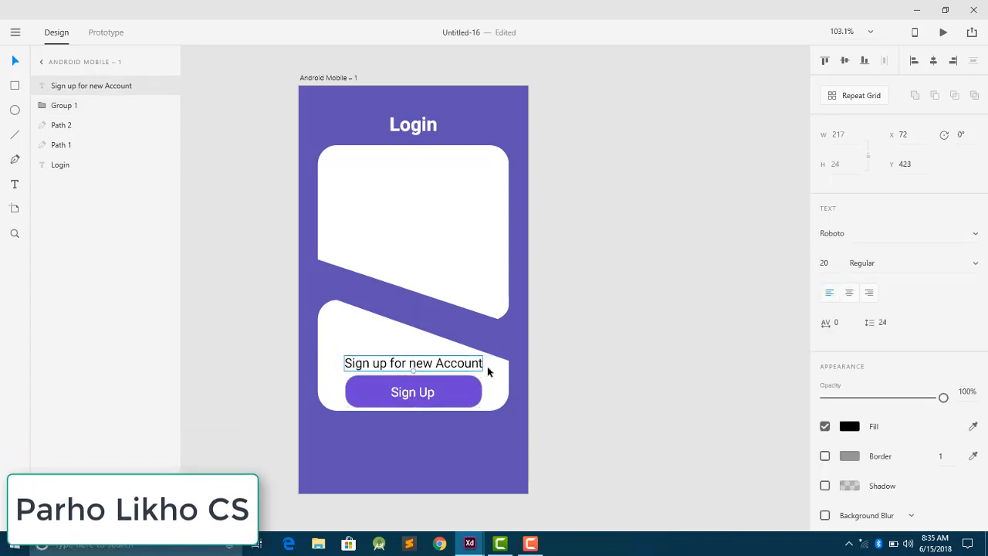
# Duplicate the Android Mobile – 1 artboard.
pyautogui.click(630, 394)
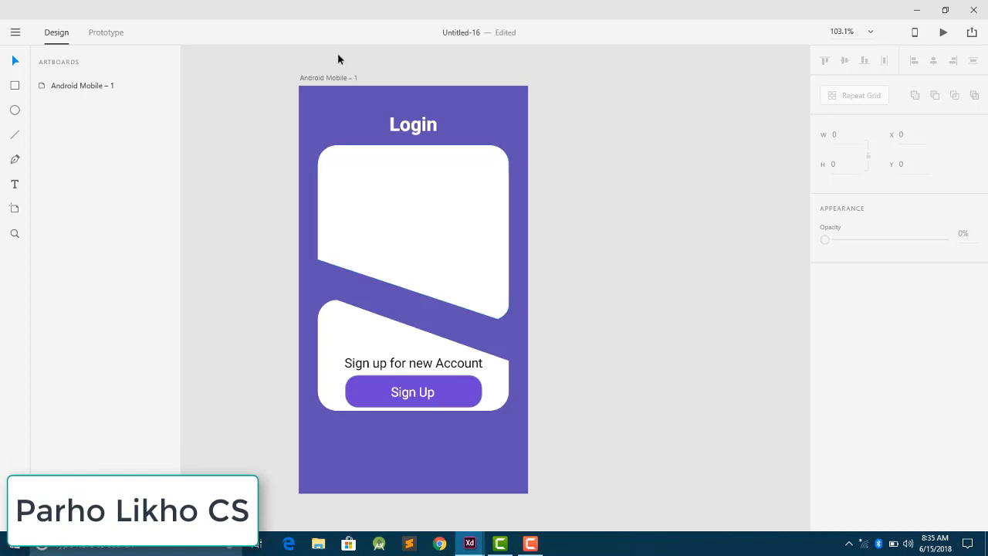
pyautogui.click(336, 81)
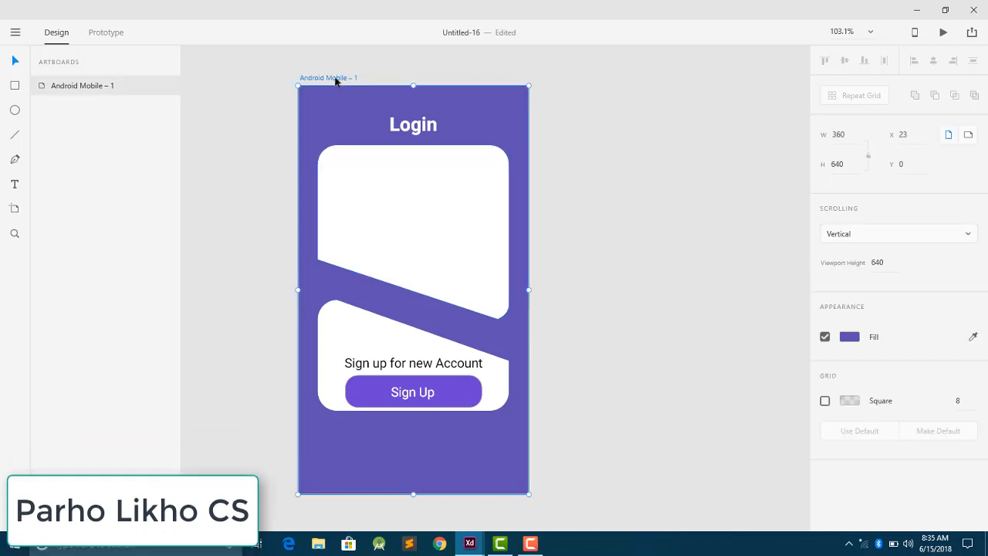
pyautogui.hotkey('ctrl', 'd')
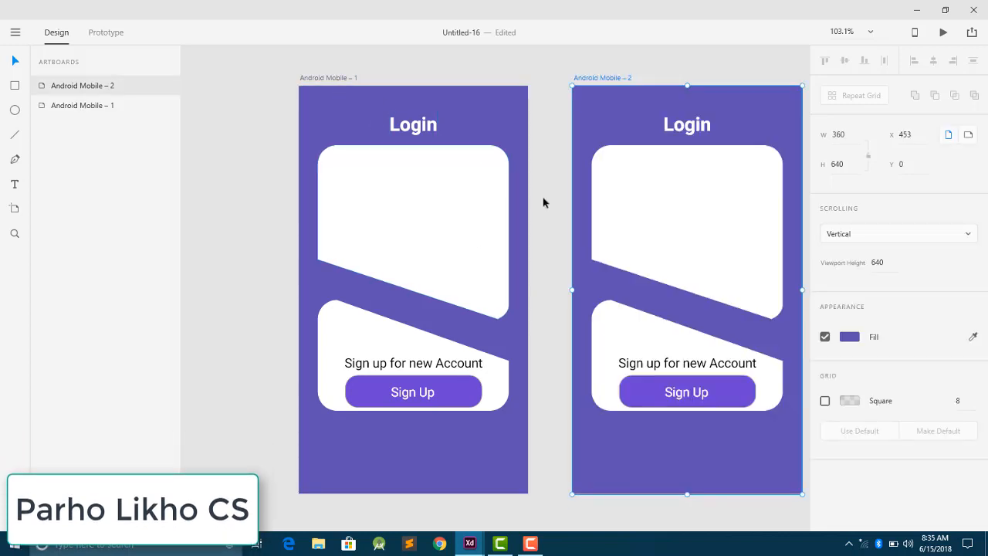
# Move the upper white card on the Android Mobile – 2 artboard down to Y 107.
pyautogui.hscroll(3, 550, 207)
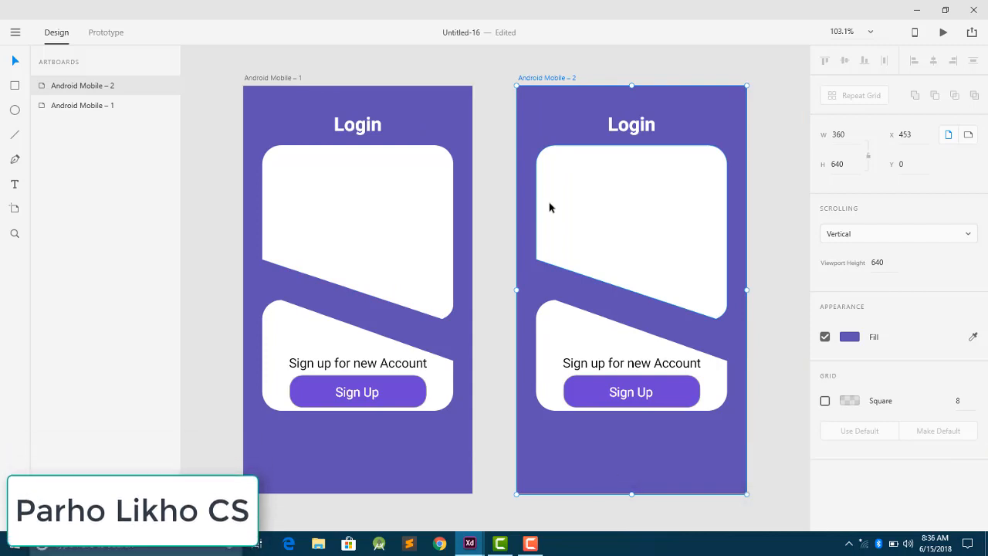
pyautogui.moveTo(555, 209); pyautogui.dragTo(554, 218)
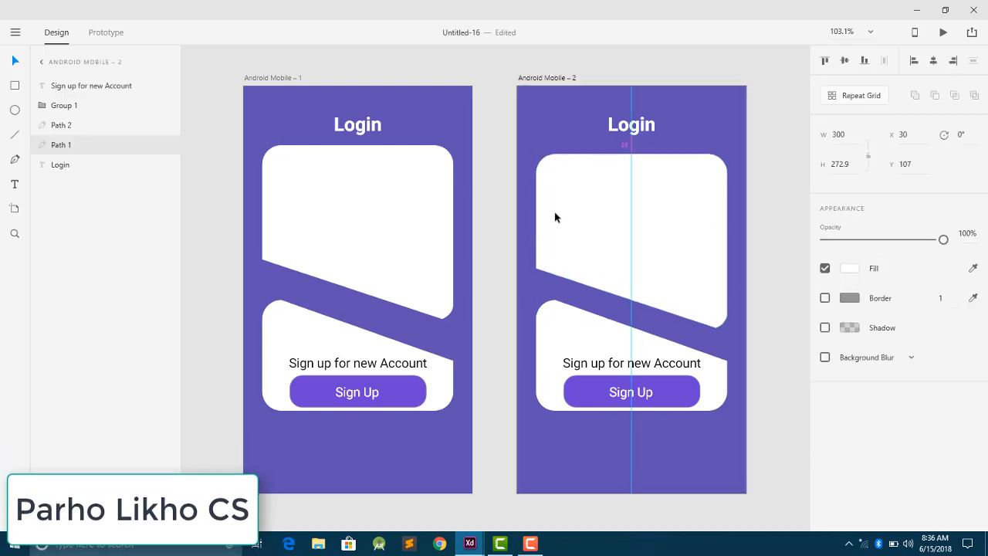
# Change the Sign Up button's text on Android Mobile – 2 to "Login" and centre it on the button.
pyautogui.click(628, 396)
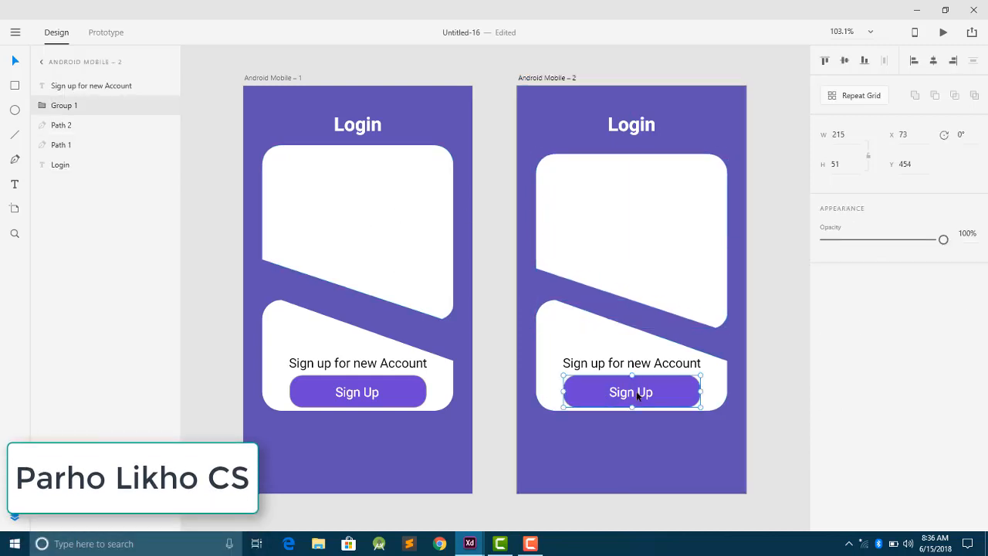
pyautogui.doubleClick(630, 392)
pyautogui.doubleClick(636, 392)
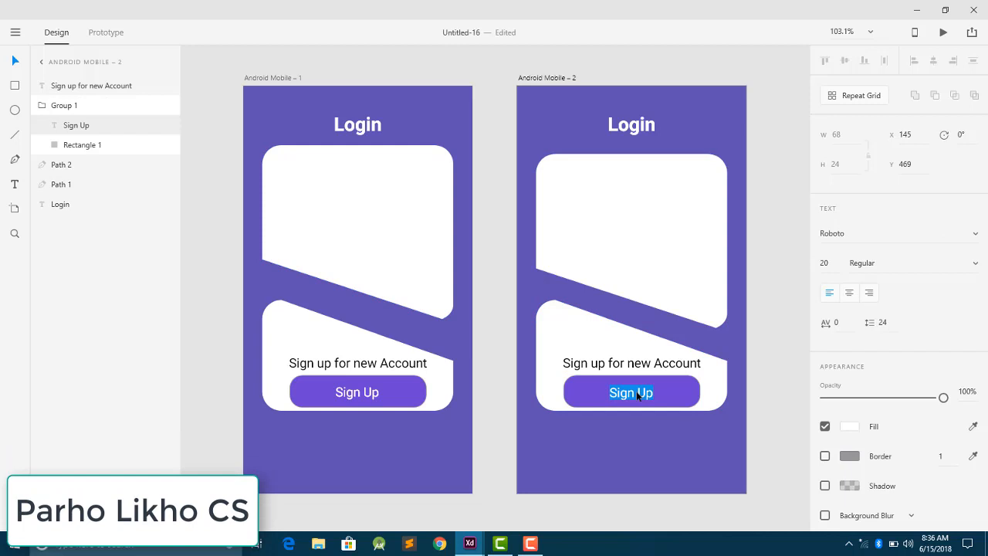
pyautogui.write('Login')
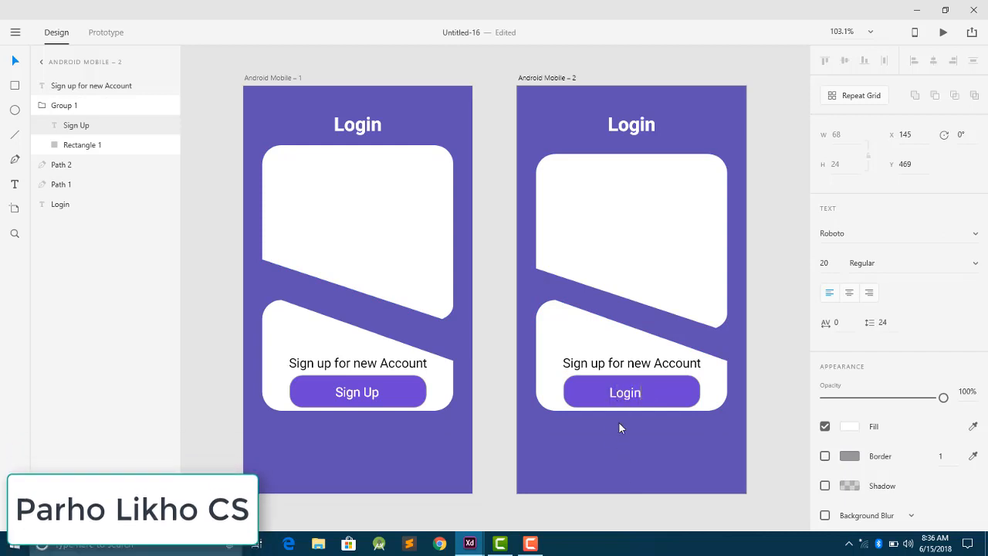
pyautogui.press('Escape')
pyautogui.moveTo(622, 397); pyautogui.dragTo(631, 396)
# Replace the caption above the Login button on Android Mobile – 2 with "Already have a account?".
pyautogui.doubleClick(618, 367)
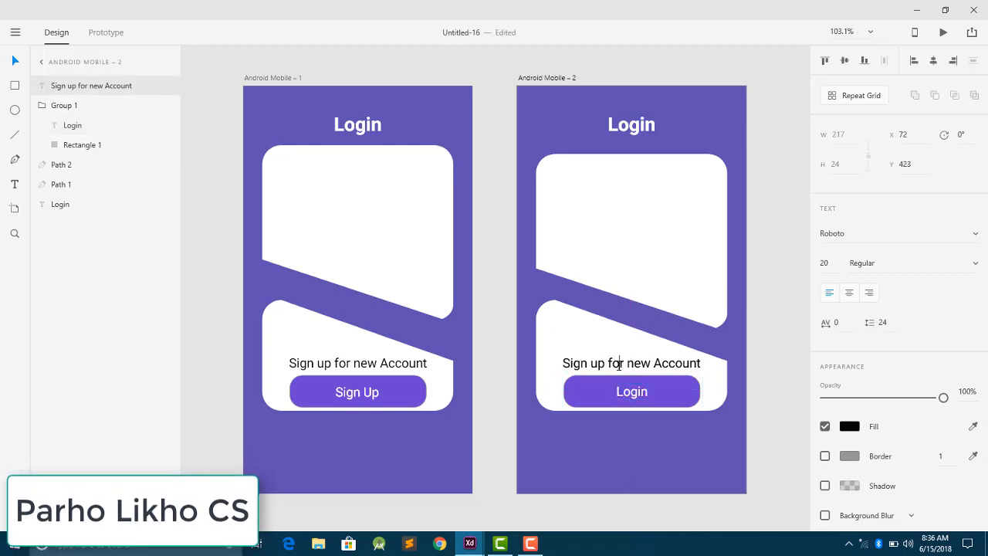
pyautogui.hotkey('ctrl', 'a')
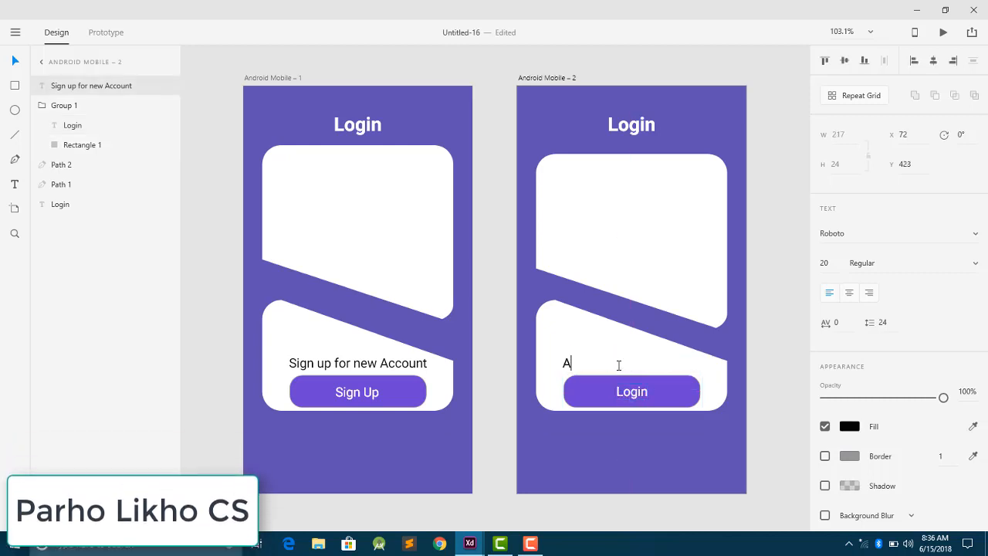
pyautogui.write('Alread')
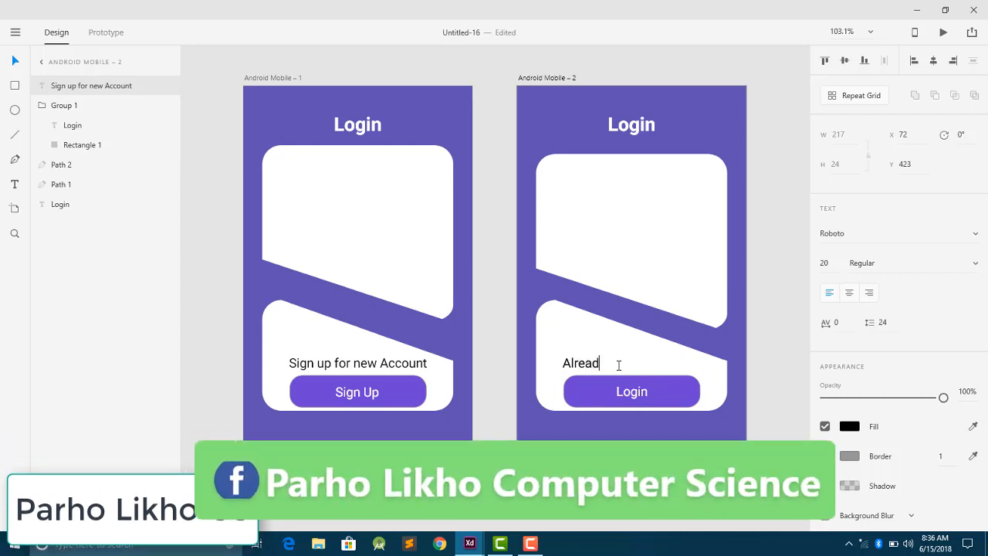
pyautogui.write('y have')
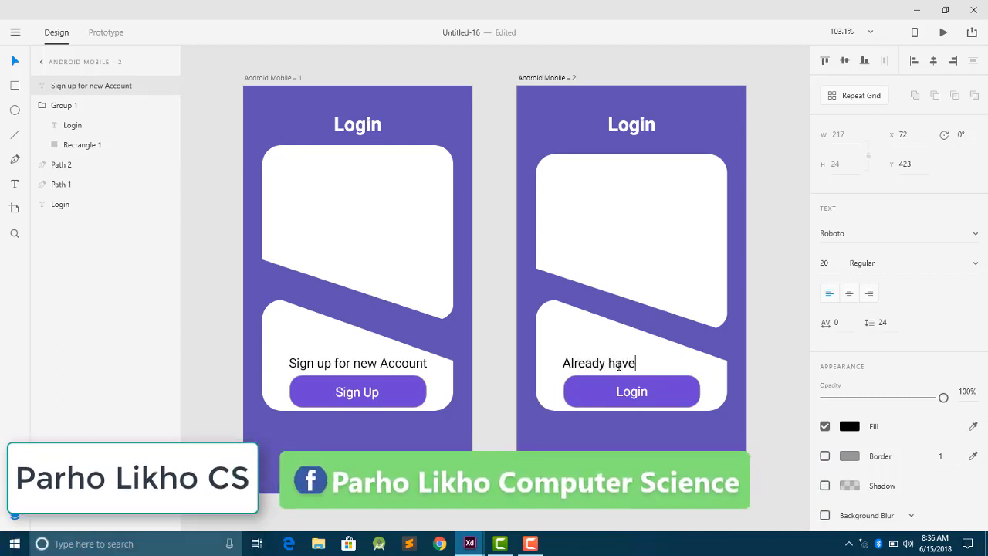
pyautogui.write(' a acc')
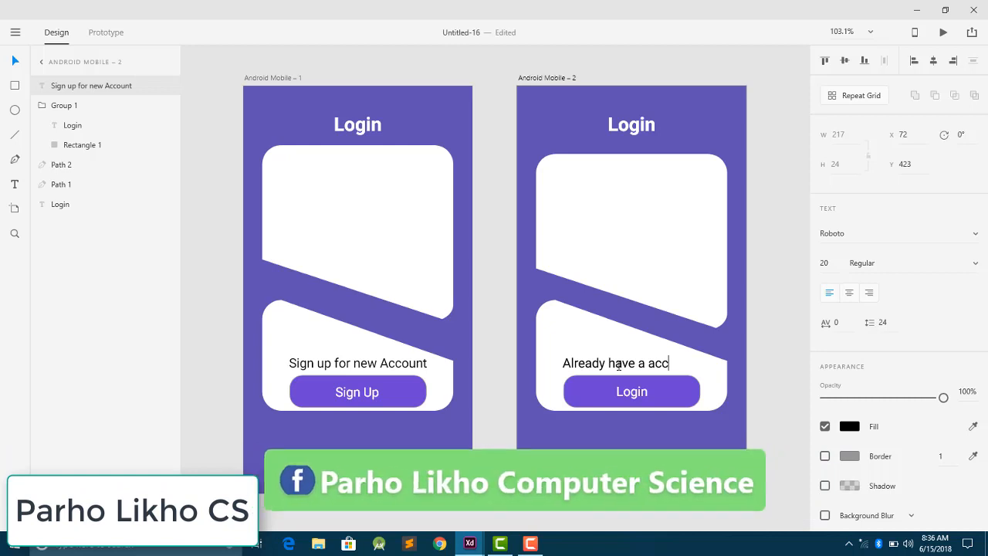
pyautogui.write('ount?')
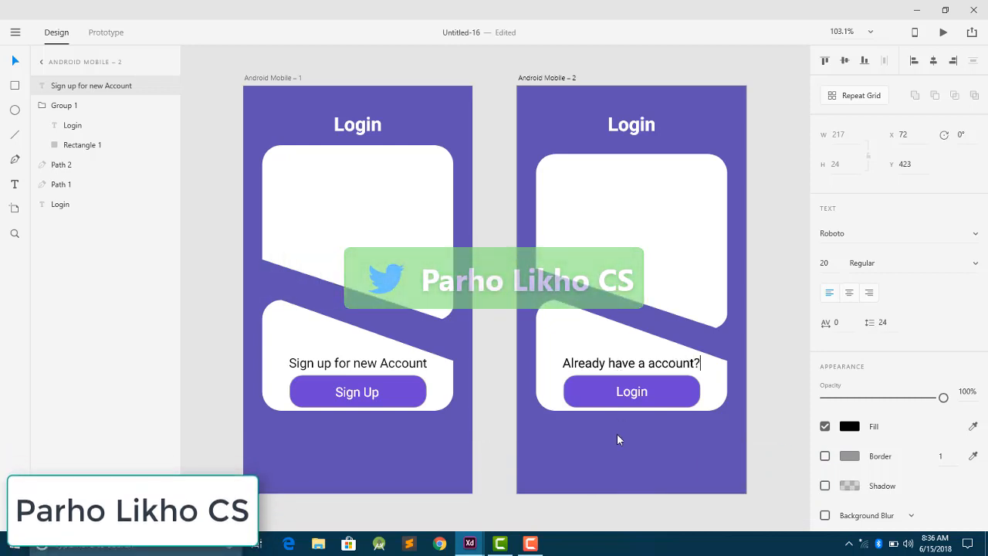
pyautogui.press('Escape')
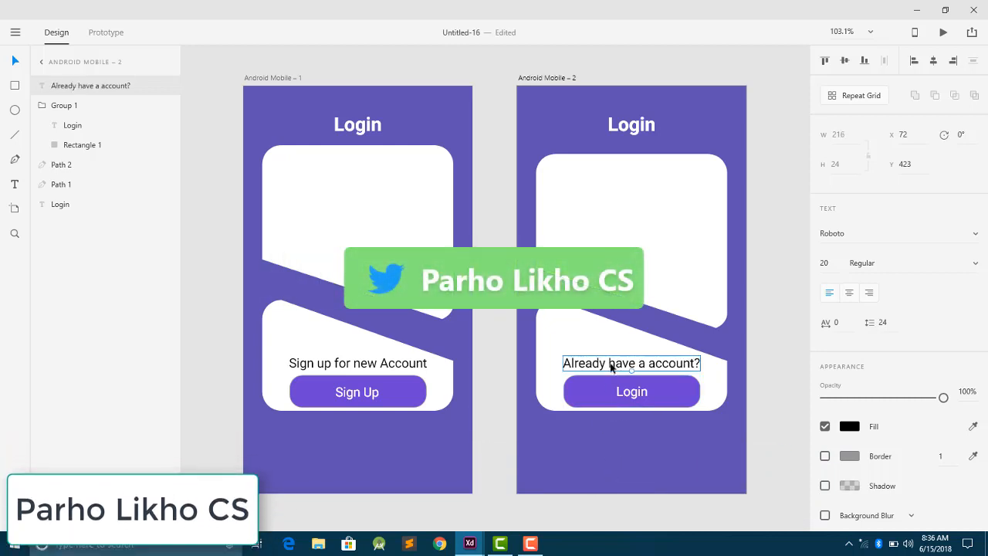
pyautogui.moveTo(612, 367); pyautogui.dragTo(612, 368)
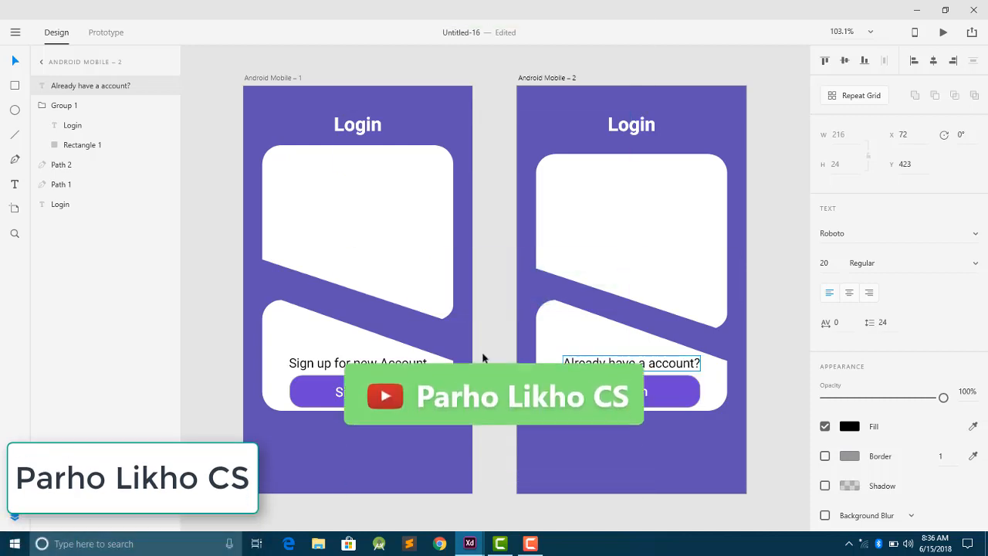
pyautogui.moveTo(307, 364); pyautogui.dragTo(311, 365)
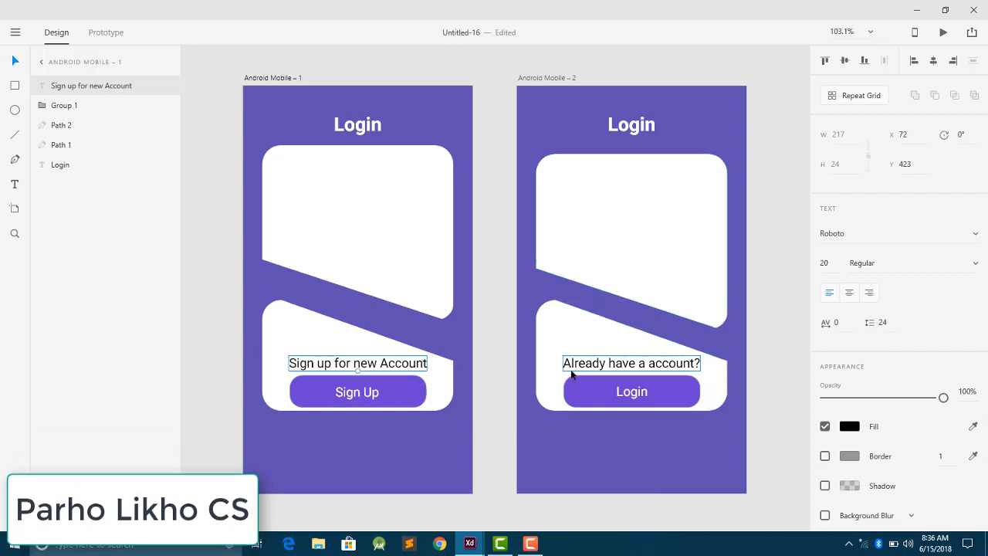
# Move the lower card on Android Mobile – 2 down to Y 385, with its Login button at Y 498 and the caption just above it.
pyautogui.moveTo(561, 334); pyautogui.dragTo(561, 362)
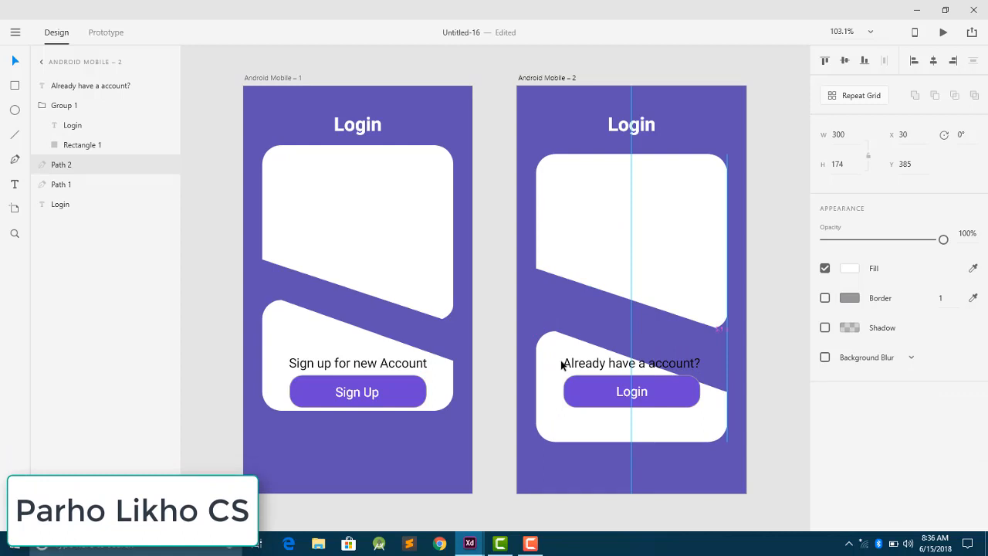
pyautogui.moveTo(593, 386); pyautogui.dragTo(592, 410)
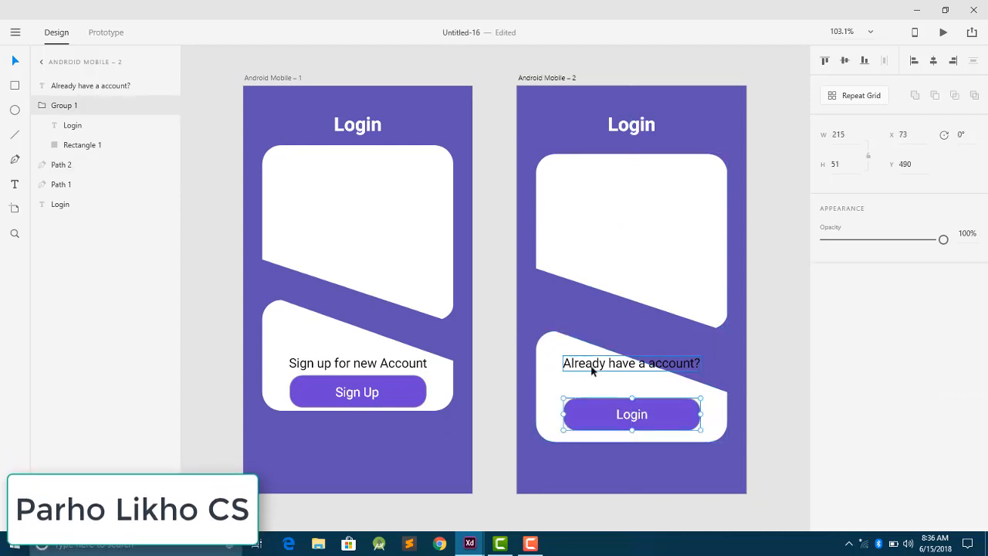
pyautogui.moveTo(591, 370); pyautogui.dragTo(591, 417)
pyautogui.click(594, 394)
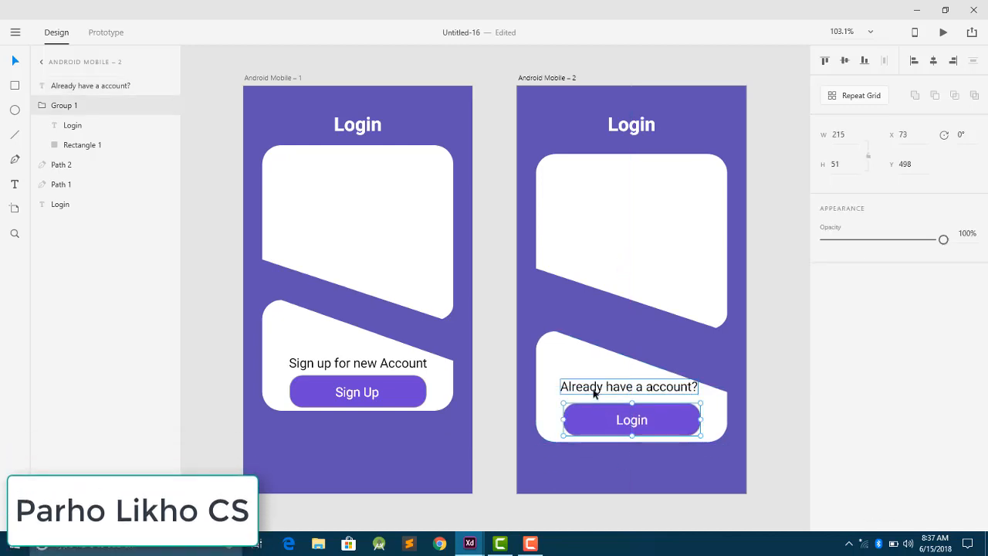
pyautogui.click(562, 464)
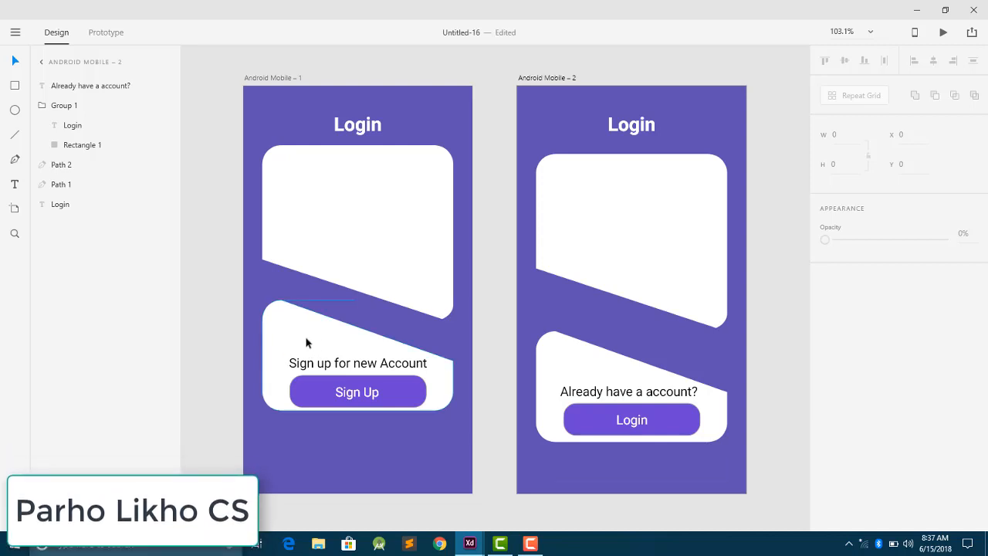
# Move the lower card on Android Mobile – 1 down together with its Sign Up button and the caption above it.
pyautogui.moveTo(300, 348); pyautogui.dragTo(322, 410)
pyautogui.click(326, 368)
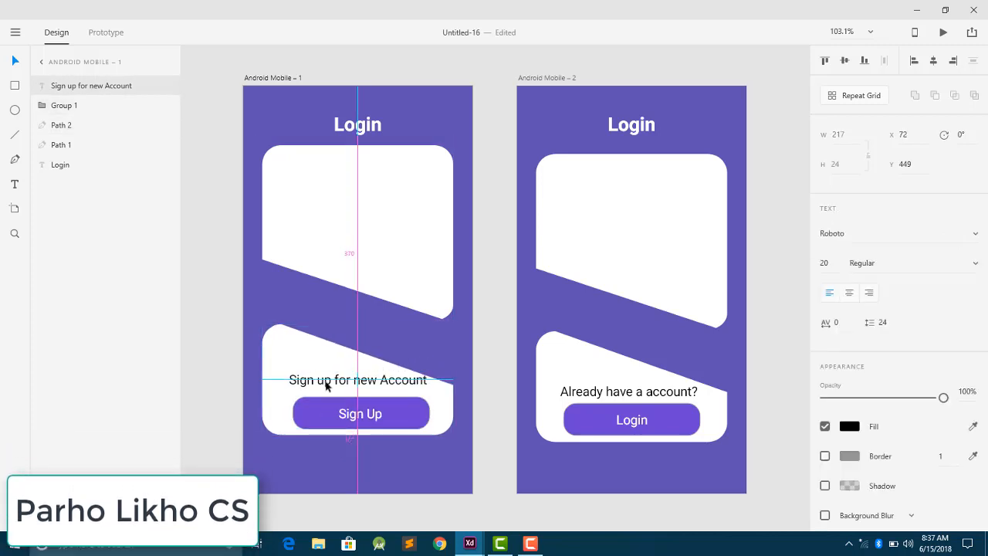
pyautogui.click(453, 382)
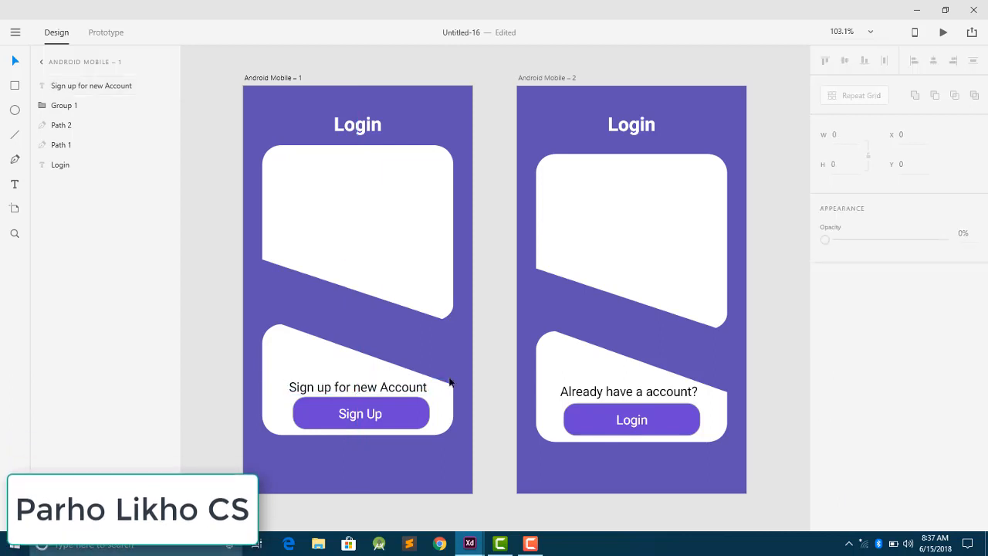
# Move the upper card down to Y 147 on Android Mobile – 1 and to just above the lower card on Android Mobile – 2.
pyautogui.scroll(-3, 451, 381)
pyautogui.click(373, 247)
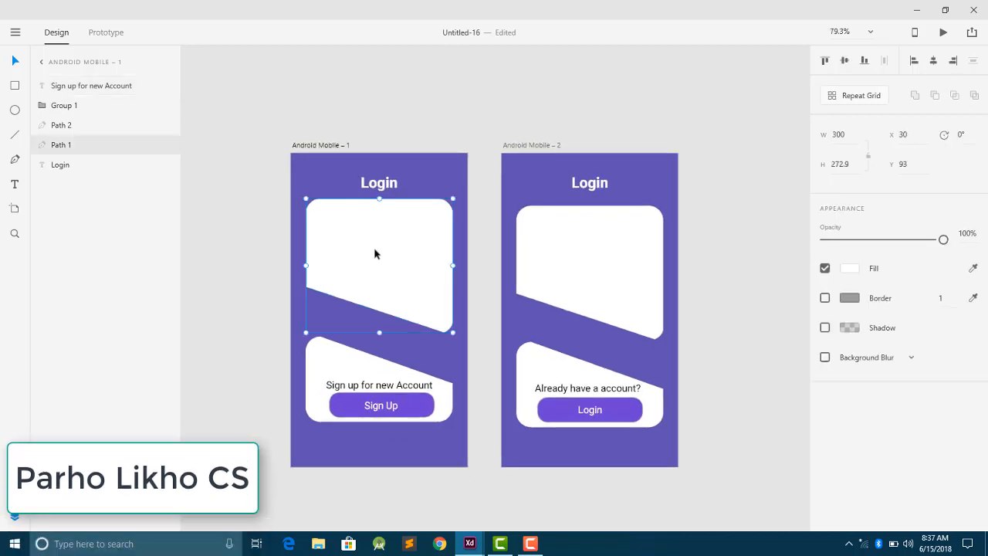
pyautogui.moveTo(374, 247); pyautogui.dragTo(376, 276)
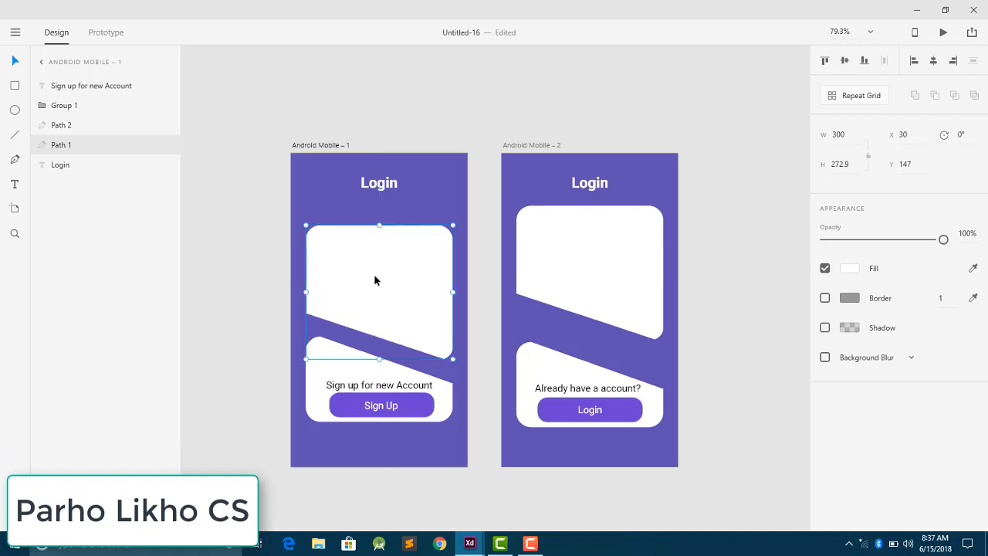
pyautogui.moveTo(577, 247); pyautogui.dragTo(578, 261)
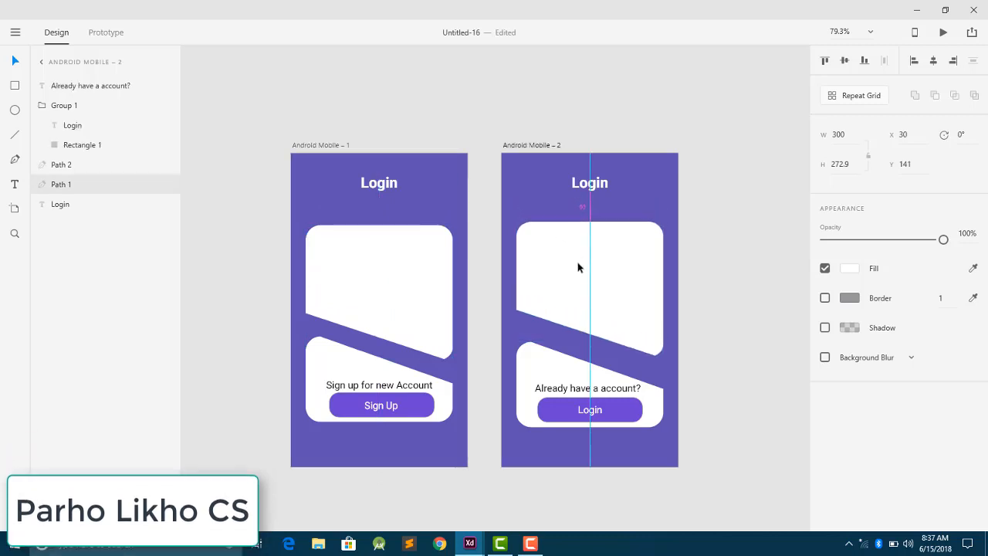
pyautogui.click(403, 278)
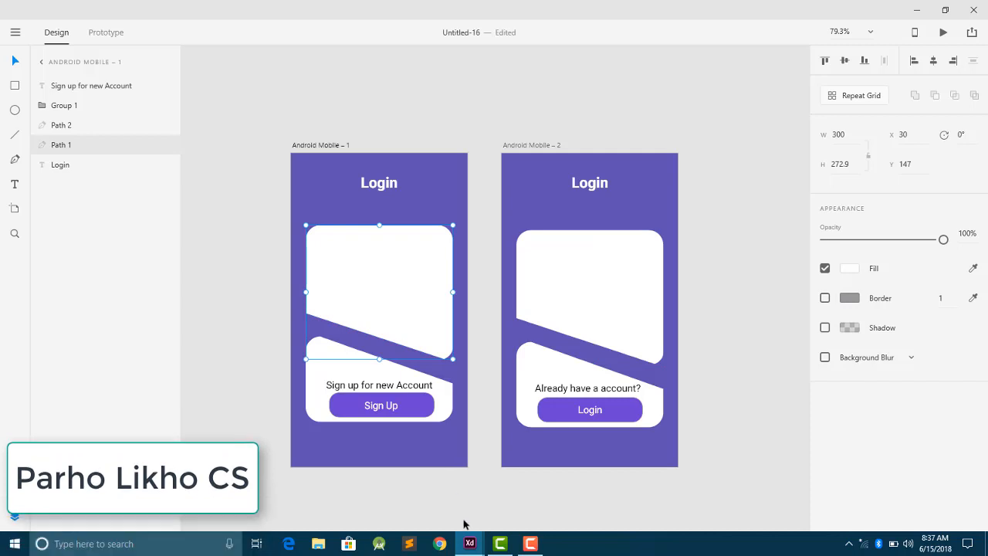
# Switch to the "UI UX Design Login For youtube Video" file and examine the login form's email, password and remember-me groups.
pyautogui.moveTo(470, 543)
pyautogui.click(426, 511)
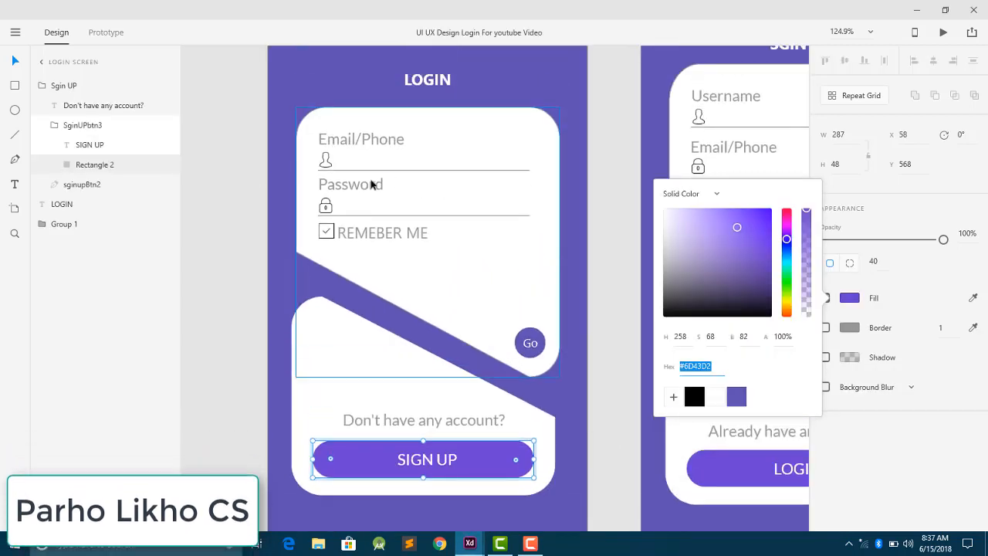
pyautogui.click(337, 145)
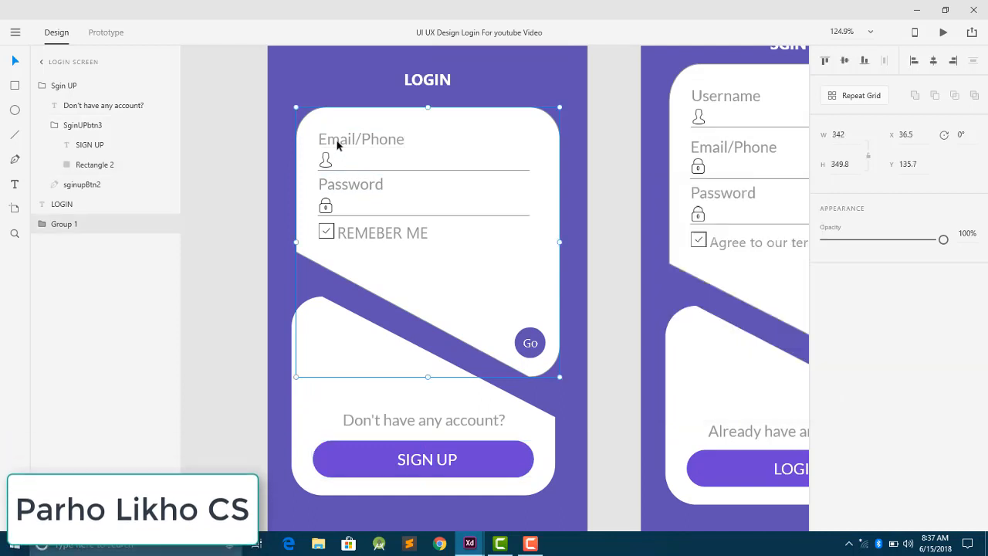
pyautogui.doubleClick(337, 145)
pyautogui.click(359, 193)
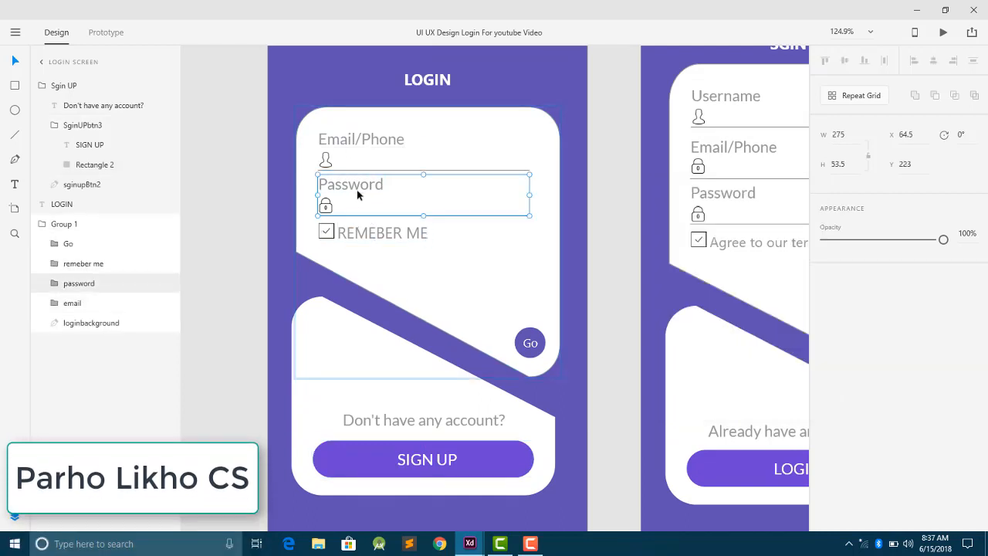
pyautogui.click(365, 232)
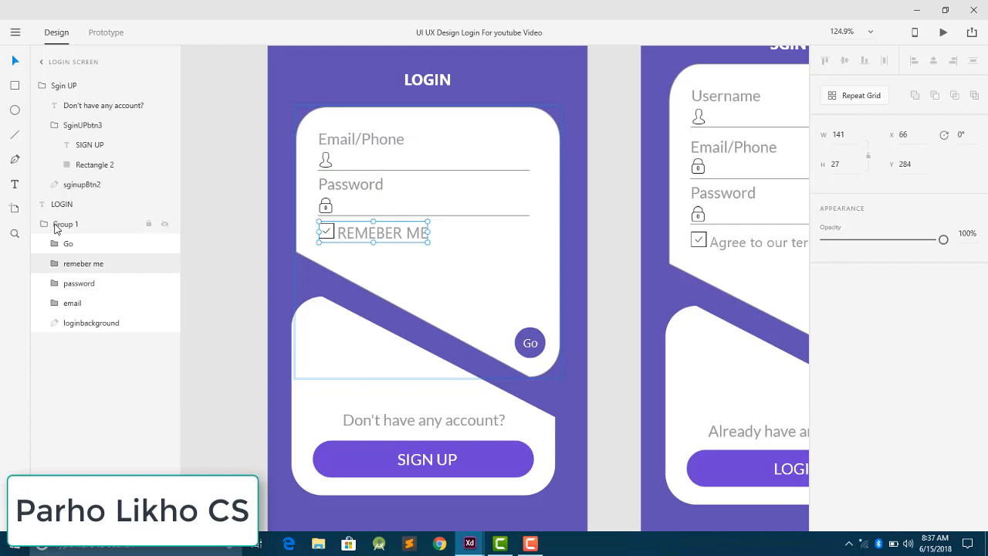
# Try copying the login form group from the reference file onto Android Mobile – 1, and undo the paste.
pyautogui.click(55, 228)
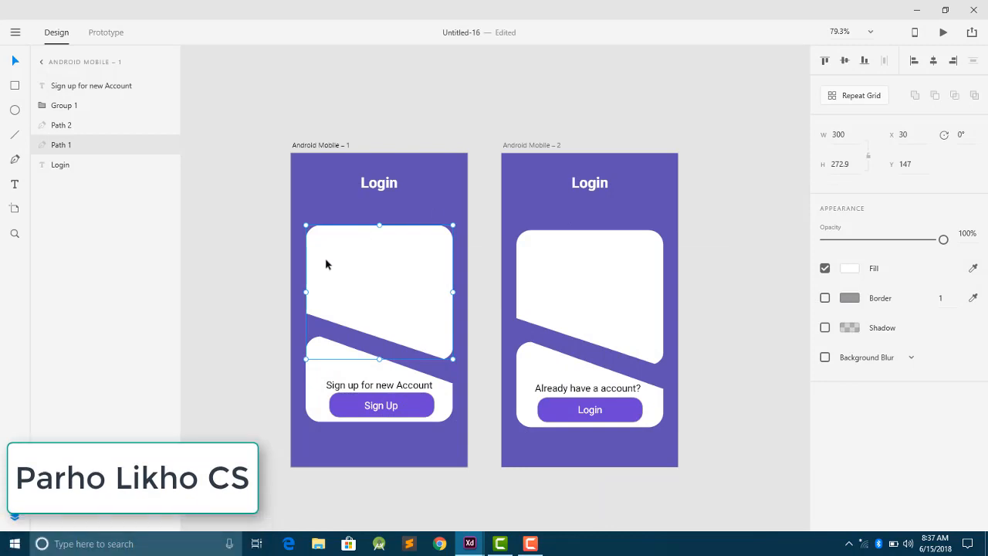
pyautogui.hotkey('ctrl', 'v')
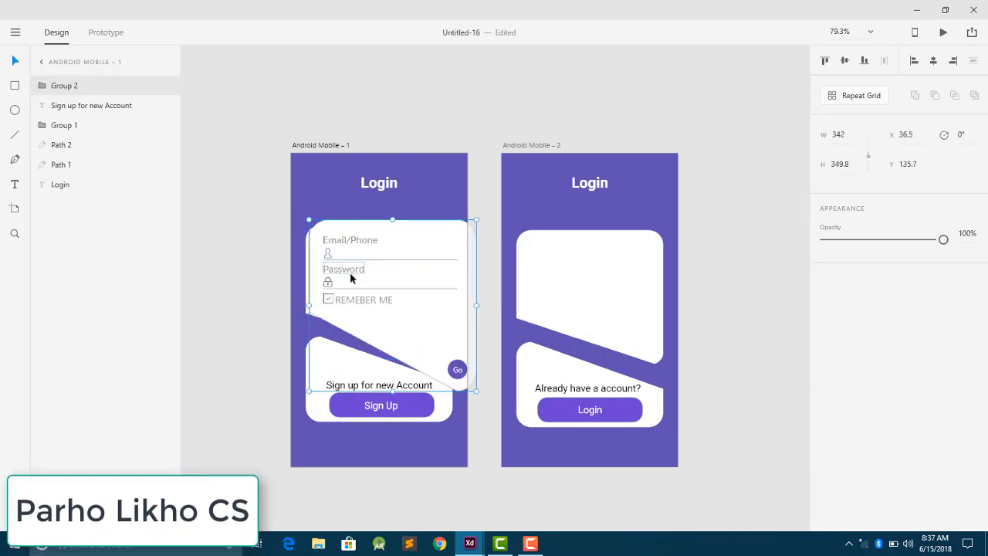
pyautogui.hotkey('ctrl', 'z')
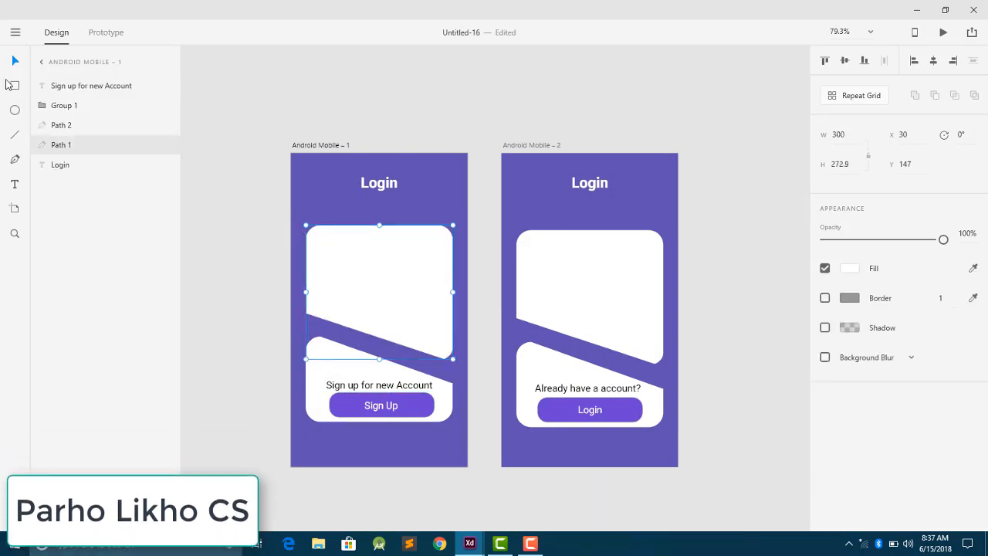
# Add the text "Email/Phone" near the upper corner of the upper card on Android Mobile – 1, at X 56, Y 179.
pyautogui.click(14, 186)
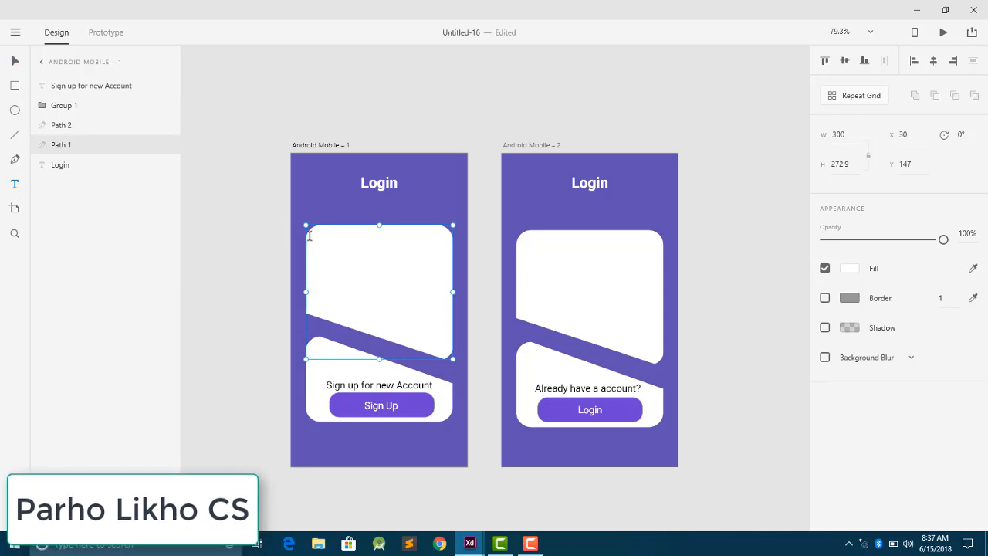
pyautogui.click(318, 239)
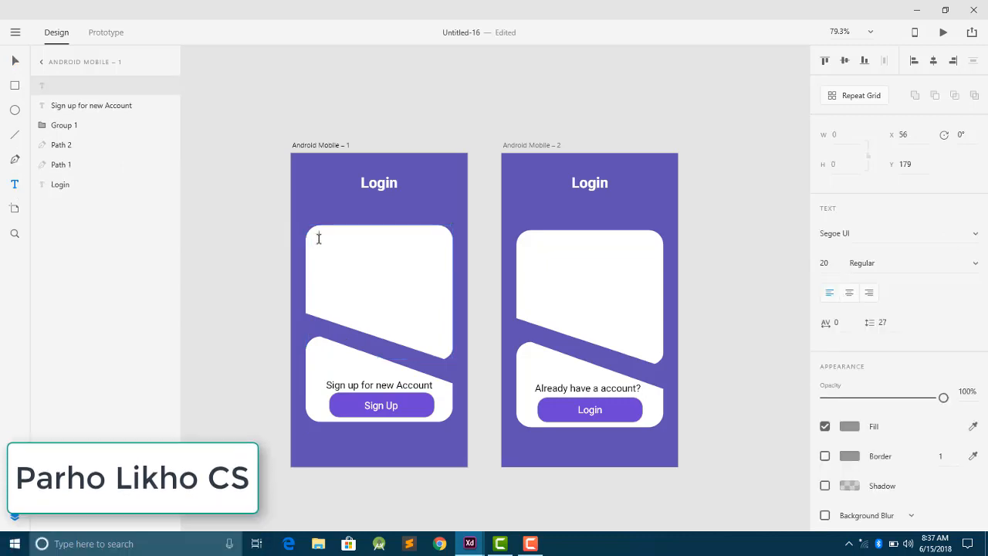
pyautogui.write('Email/')
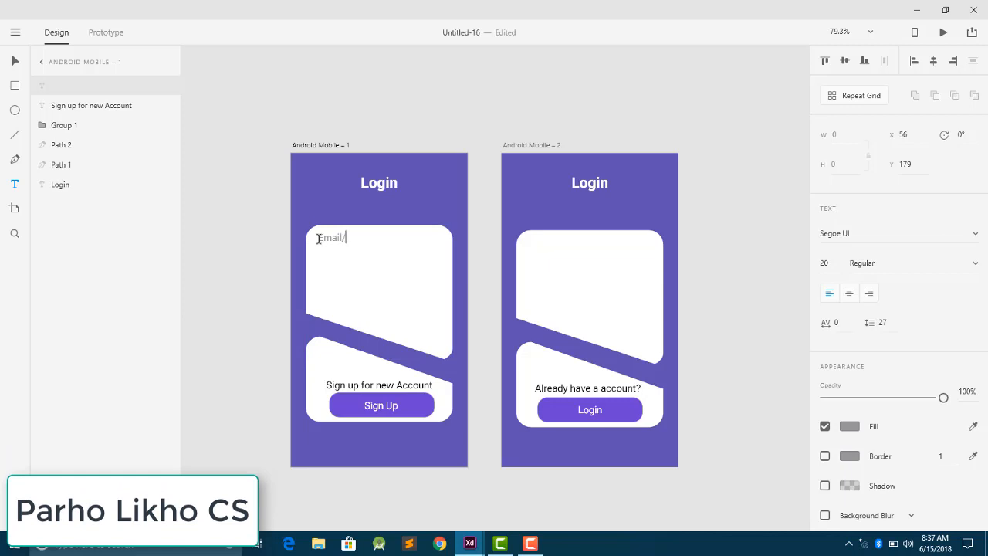
pyautogui.write('Phone')
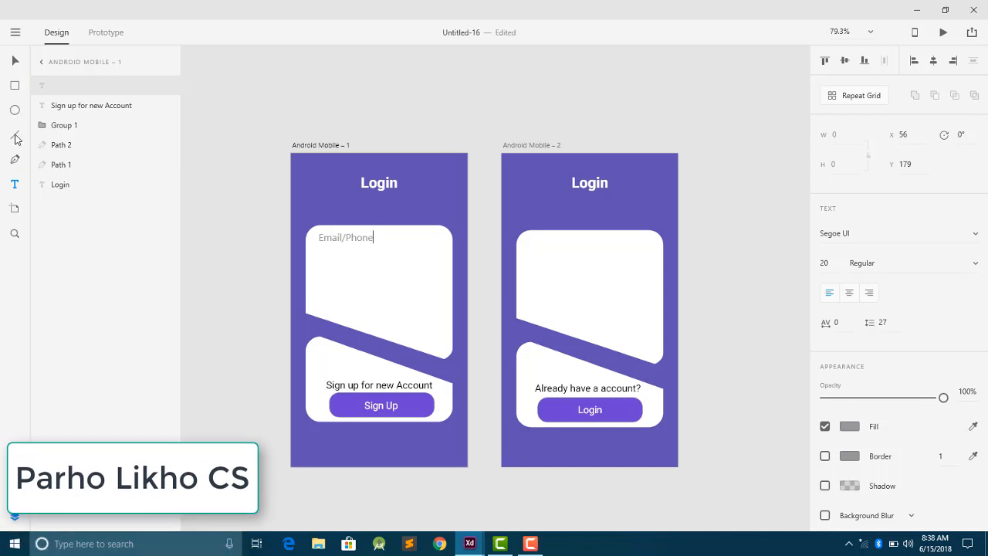
# Draw a horizontal line below the Email/Phone text on Android Mobile – 1, with width 260 and height 0.
pyautogui.click(15, 136)
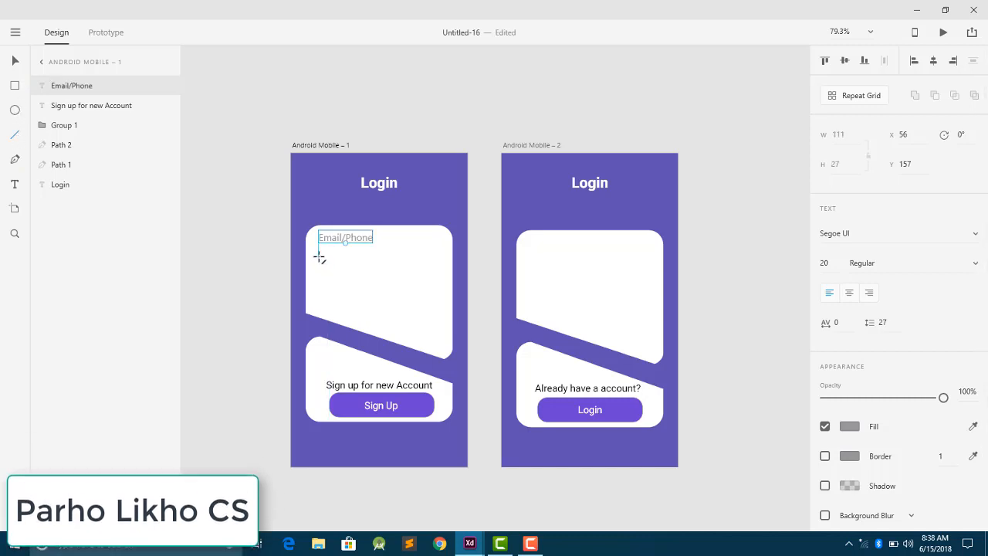
pyautogui.moveTo(318, 256); pyautogui.dragTo(438, 260)
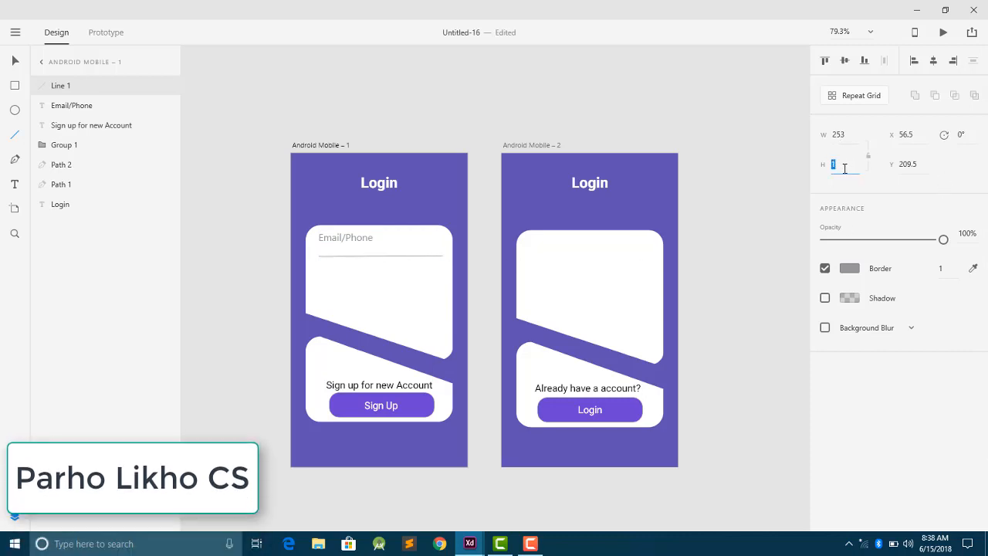
pyautogui.write('0')
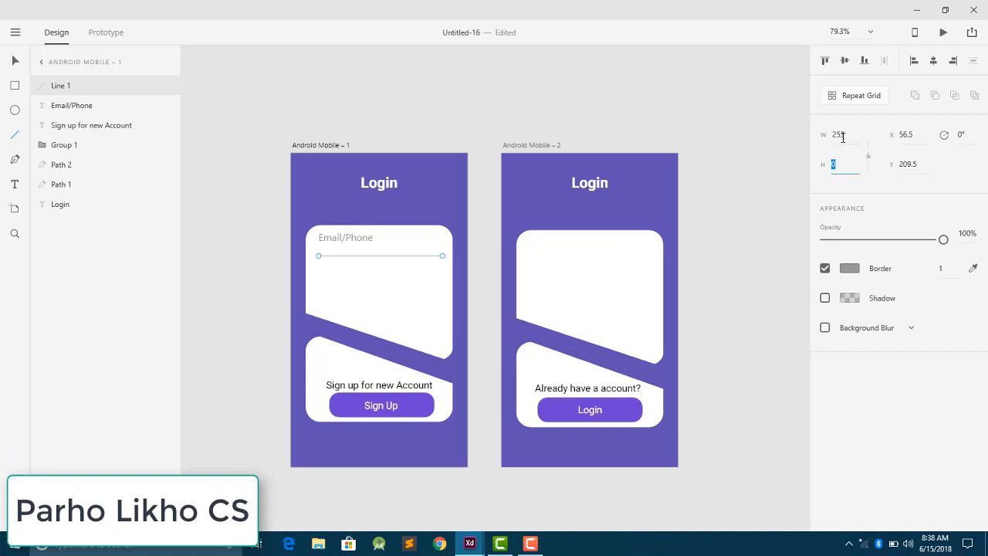
pyautogui.click(843, 135)
pyautogui.write('260')
pyautogui.press('Return')
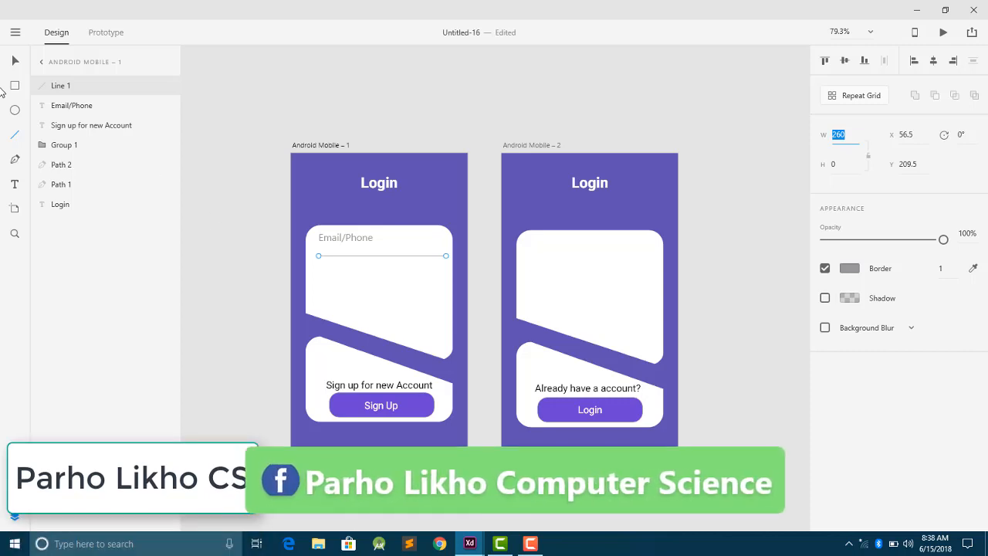
# Shift the line under Email/Phone slightly so it sits at X 50.5, Y 210.5.
pyautogui.click(14, 62)
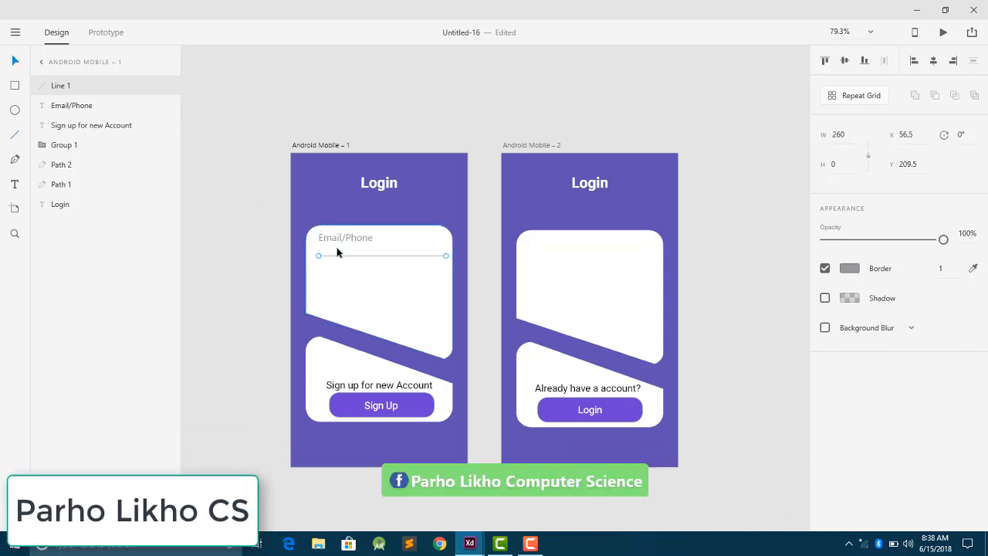
pyautogui.moveTo(347, 260); pyautogui.dragTo(343, 260)
pyautogui.click(267, 292)
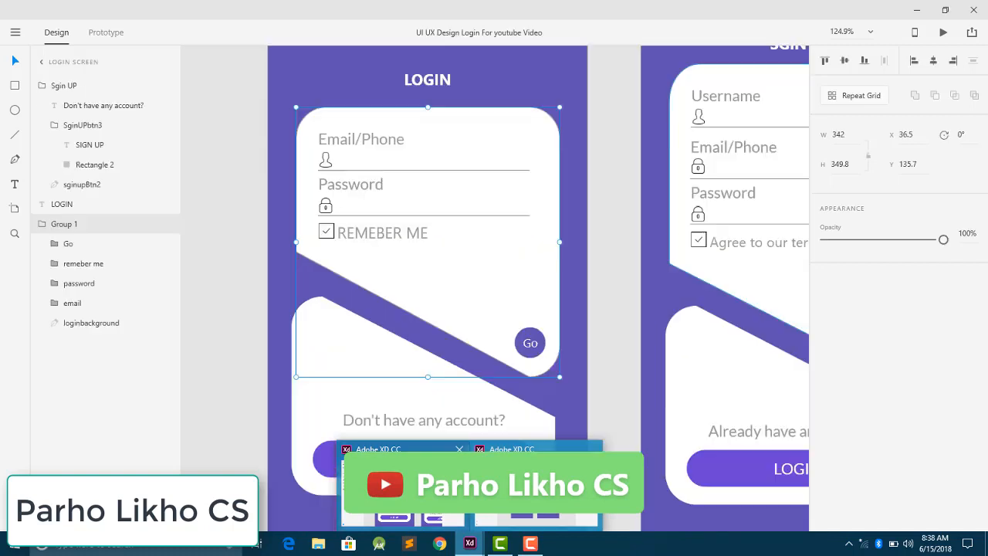
# Copy the user icon from the "UI UX Design Login For youtube Video" file and place it between Email/Phone and its line, at X 49, Y 184.
pyautogui.click(403, 492)
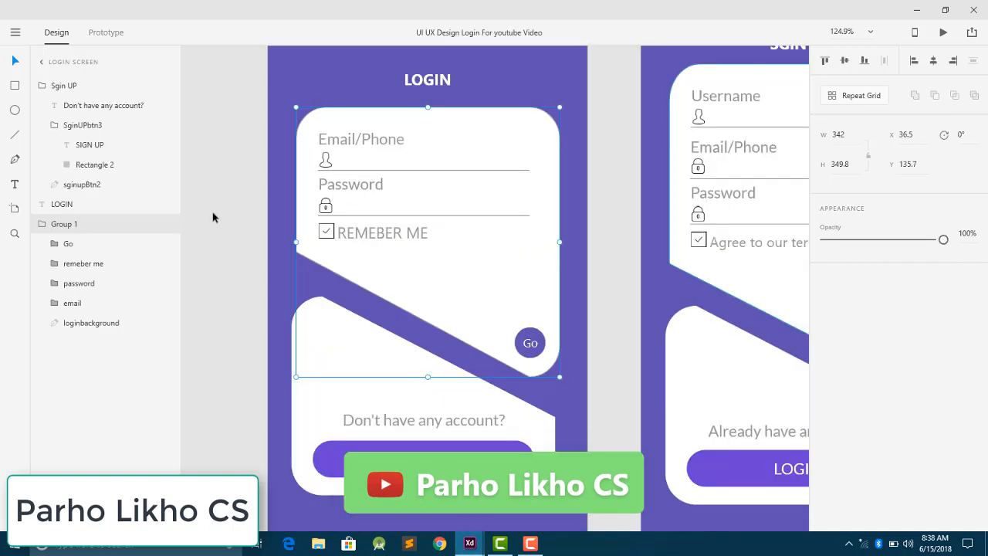
pyautogui.doubleClick(325, 164)
pyautogui.doubleClick(325, 164)
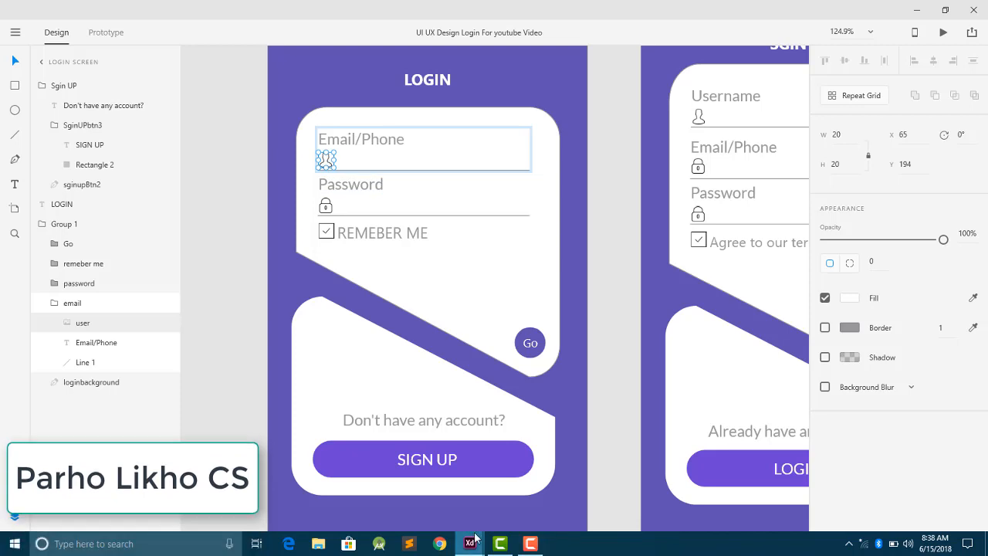
pyautogui.moveTo(469, 543)
pyautogui.click(518, 498)
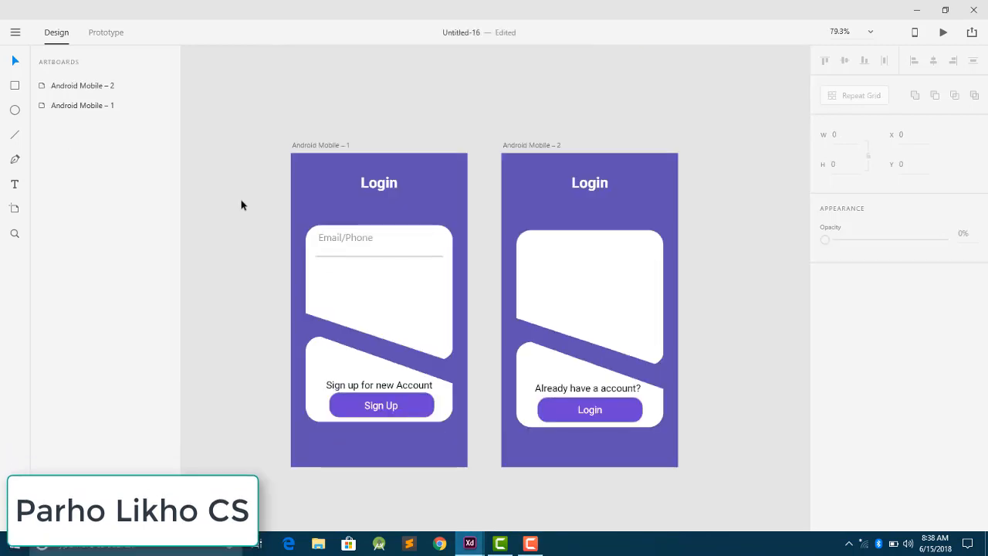
pyautogui.hotkey('ctrl', 'v')
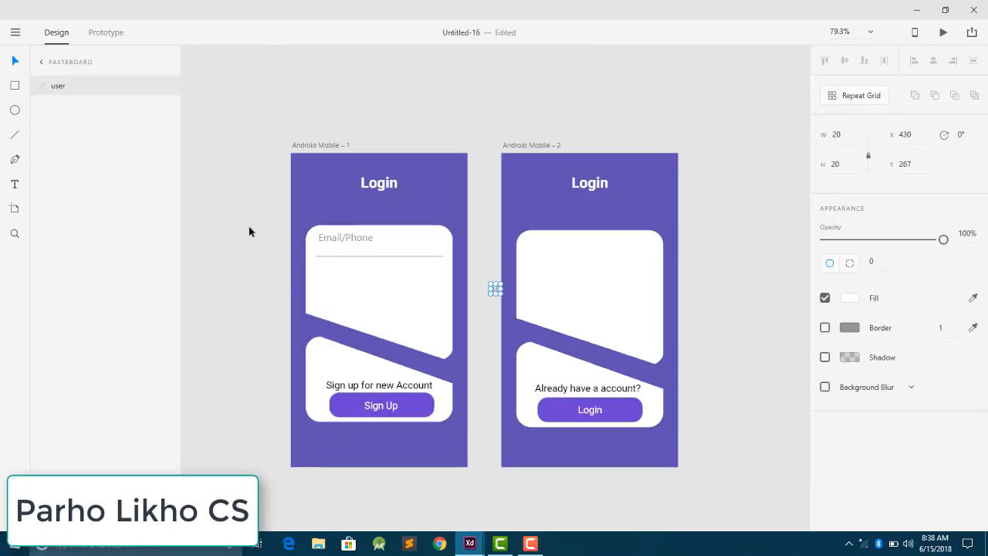
pyautogui.moveTo(495, 294); pyautogui.dragTo(319, 250)
pyautogui.click(328, 279)
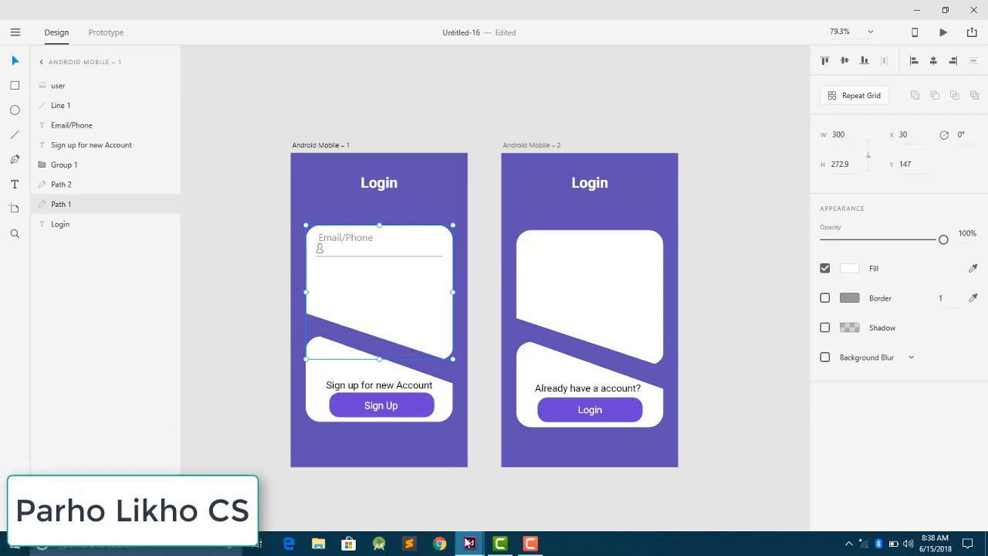
# Copy the lock icon from the reference file's password field onto Android Mobile – 1 and park it beside the Login title at X 62, Y 32.
pyautogui.moveTo(468, 543)
pyautogui.click(536, 489)
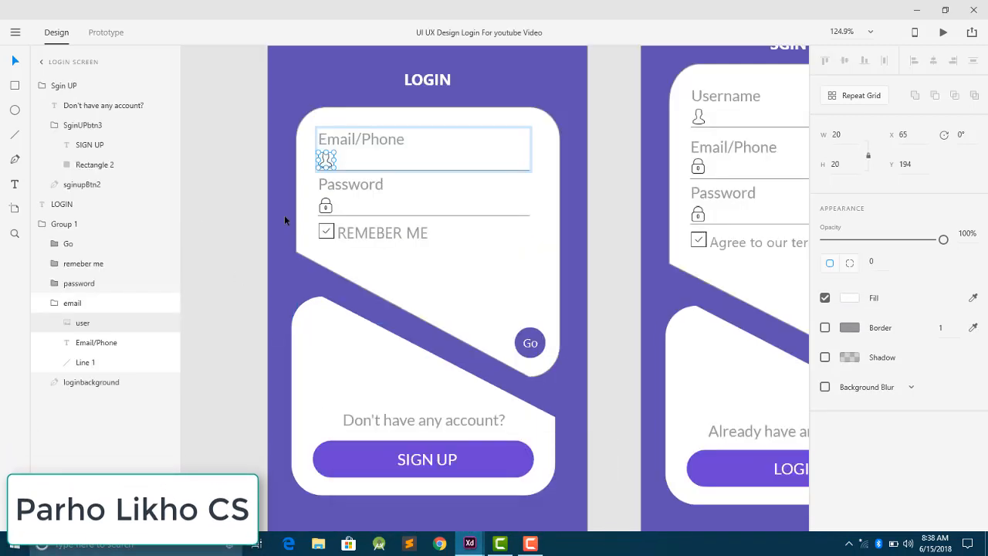
pyautogui.click(325, 205)
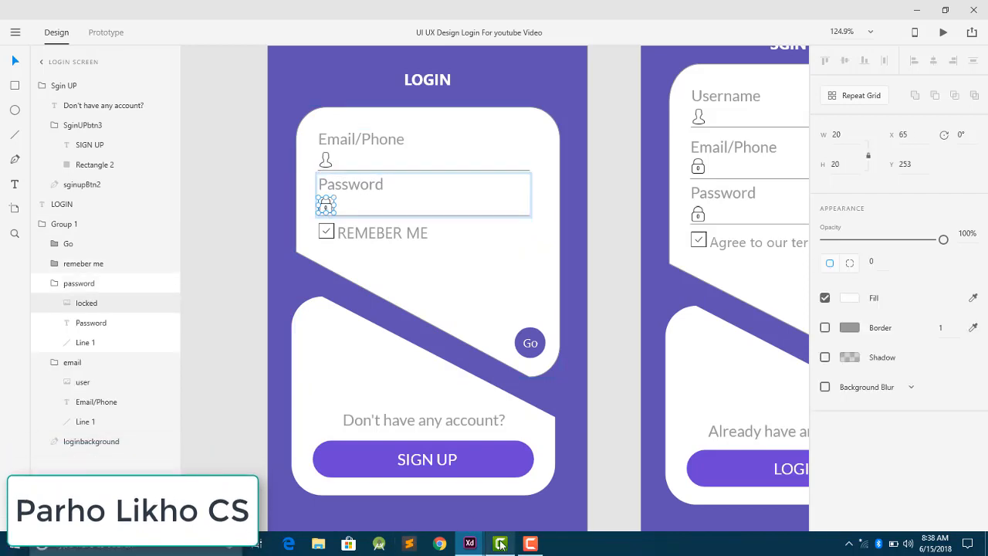
pyautogui.moveTo(470, 543)
pyautogui.click(404, 490)
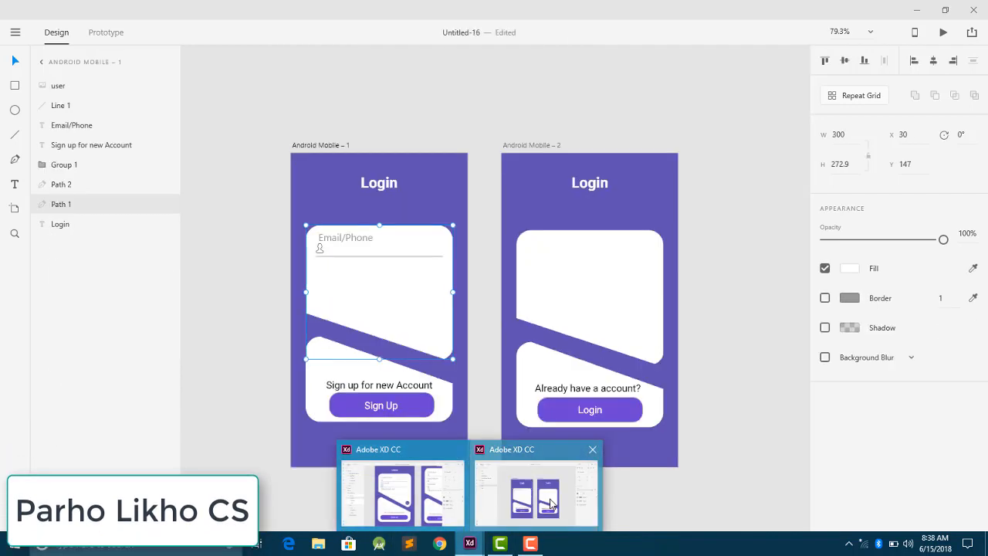
pyautogui.hotkey('ctrl', 'v')
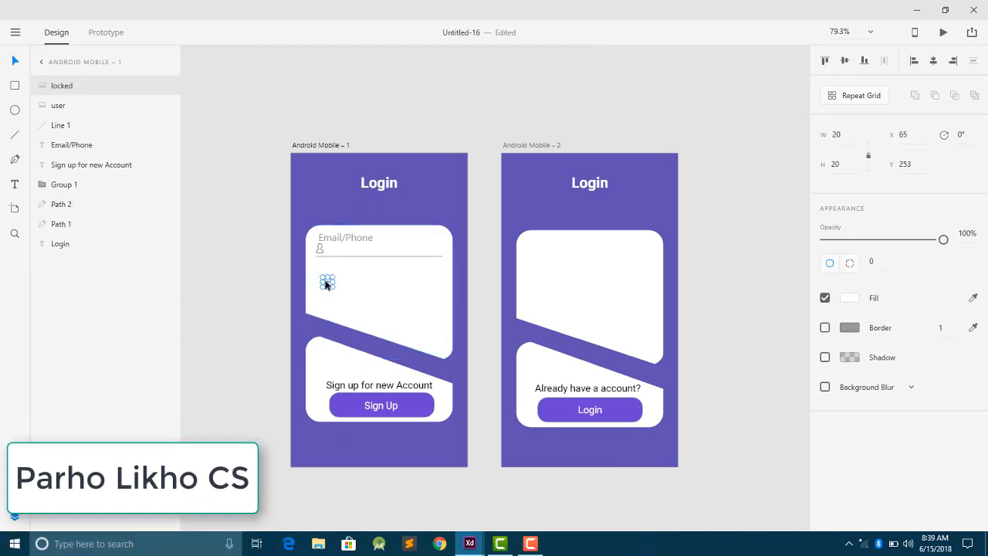
pyautogui.moveTo(328, 283); pyautogui.dragTo(325, 176)
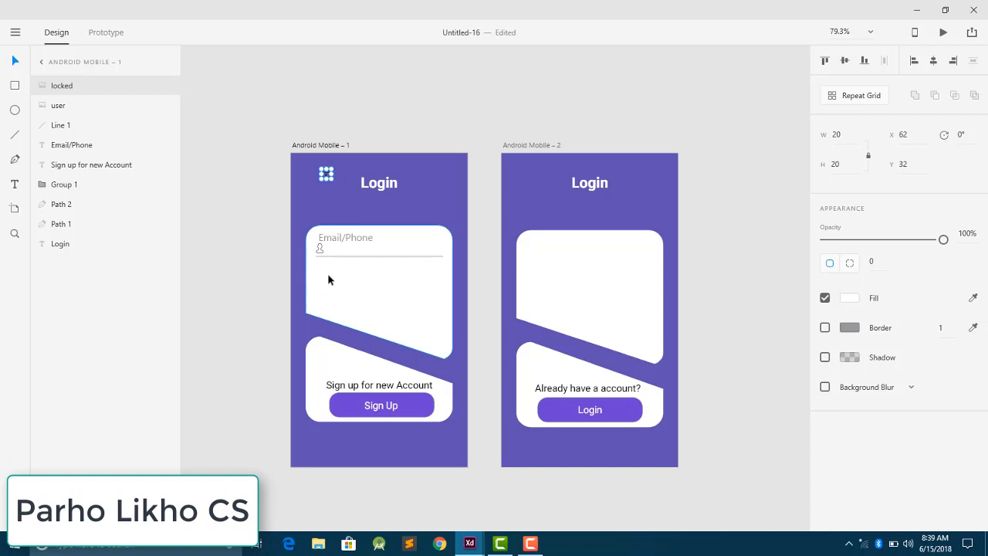
# Group the Email/Phone text, the line below it and the user icon on Android Mobile – 1.
pyautogui.click(332, 243)
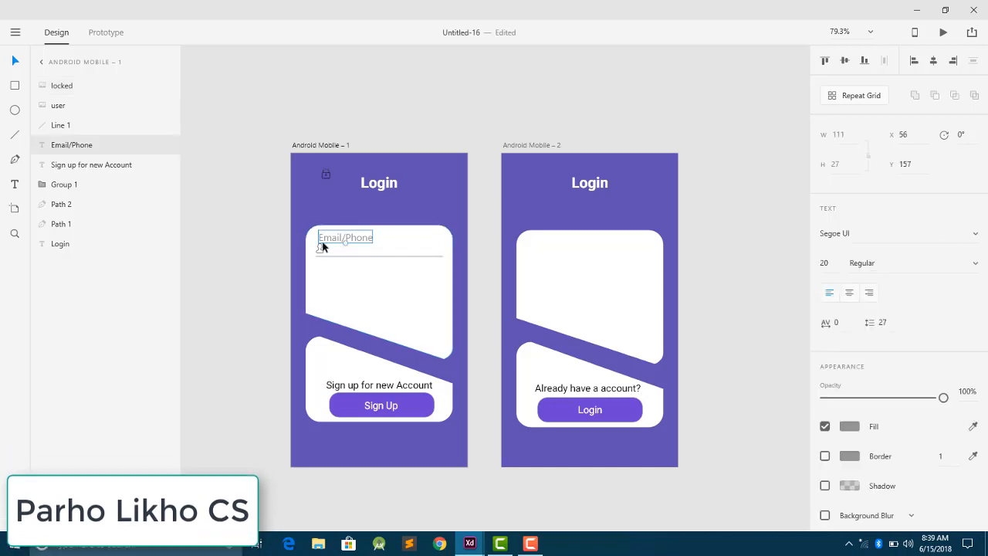
pyautogui.click(320, 247)
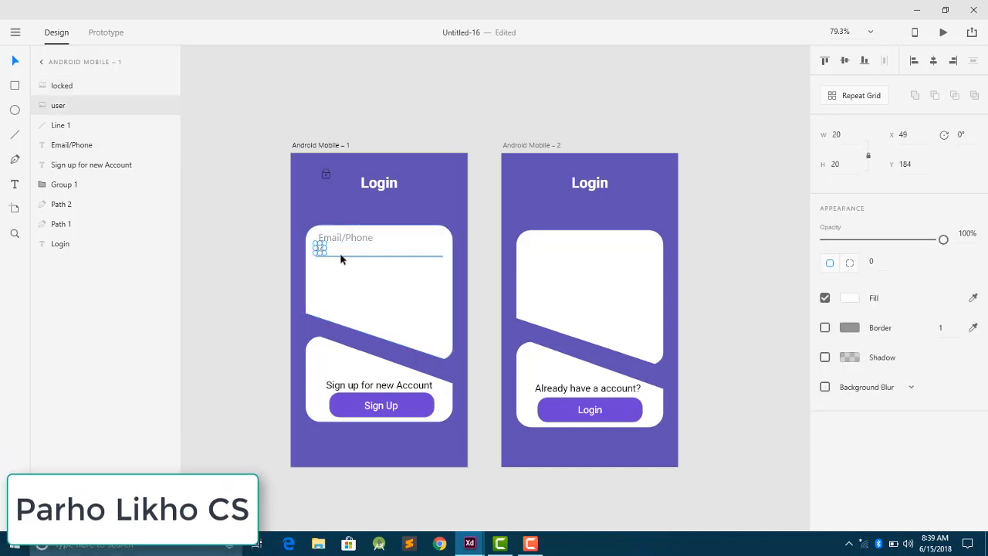
pyautogui.click(341, 255)
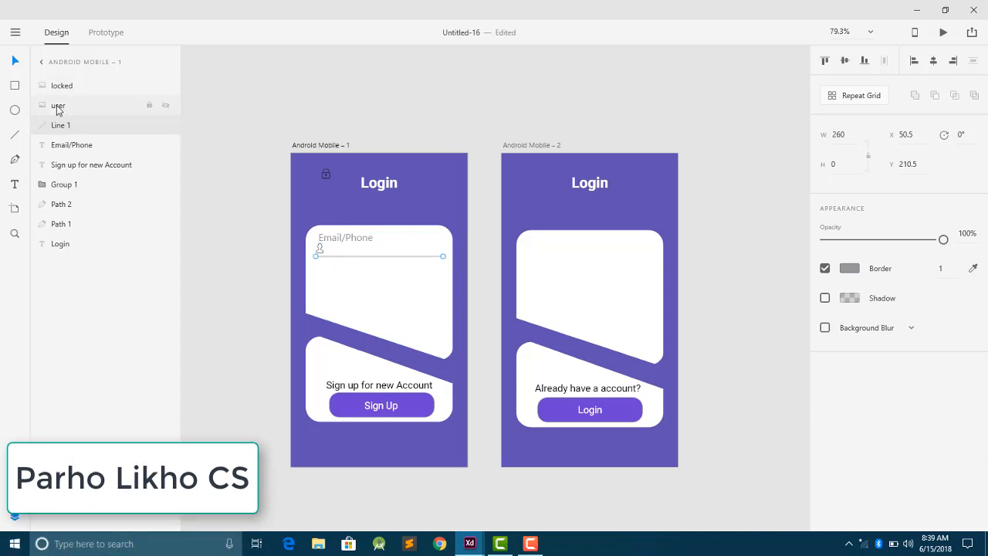
pyautogui.click(57, 144)
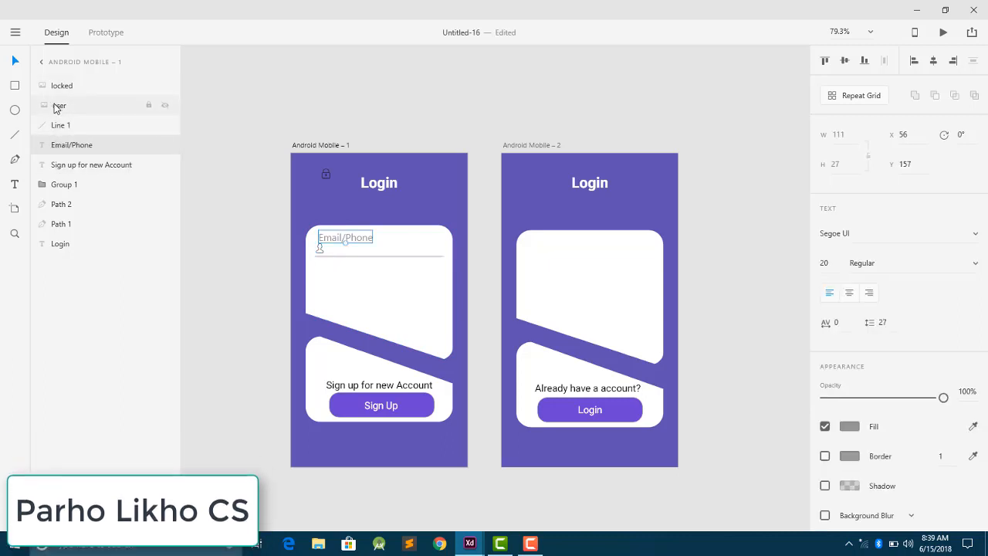
pyautogui.click(56, 107)
pyautogui.click(57, 144)
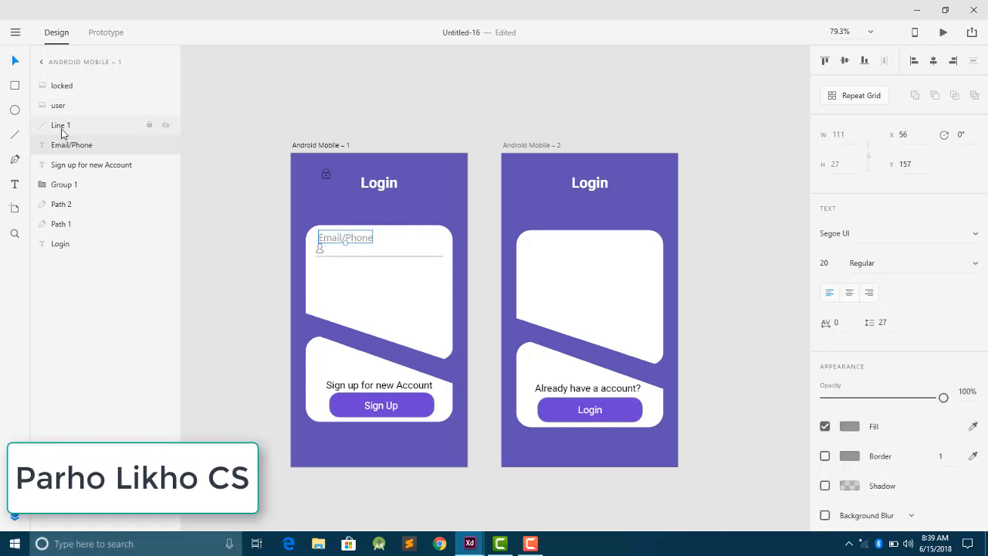
pyautogui.keyDown('shift'); pyautogui.click(62, 132); pyautogui.keyUp('shift')
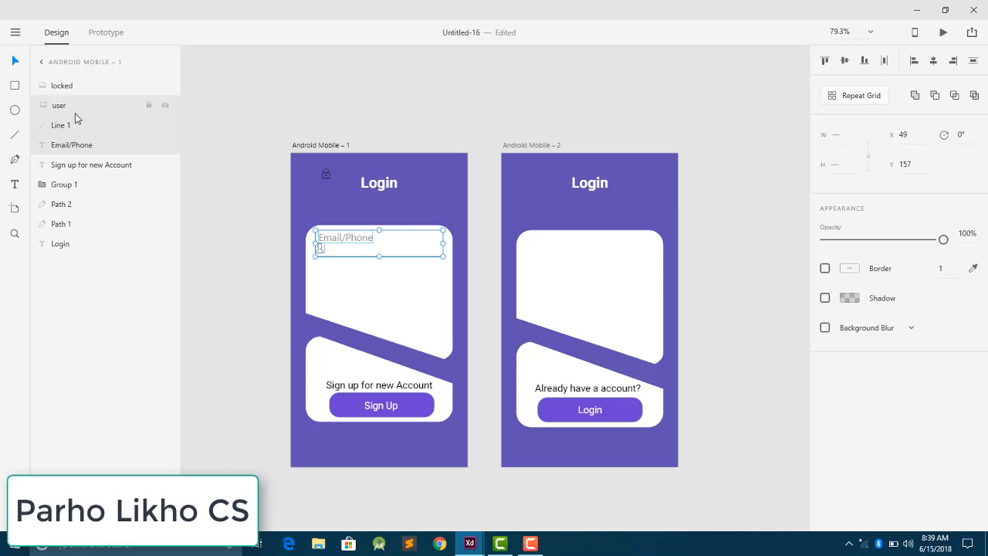
pyautogui.hotkey('ctrl', 'g')
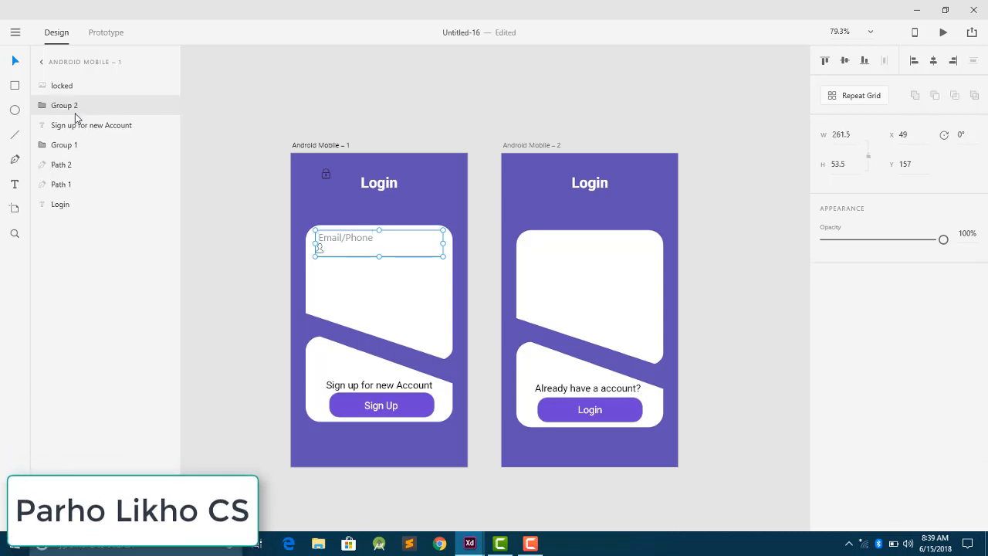
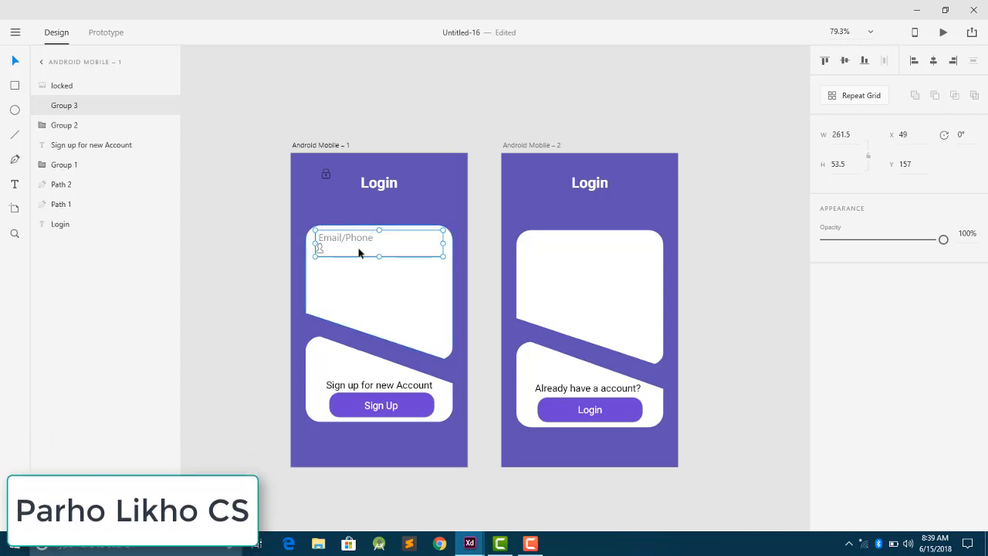
# Duplicate the Email/Phone field group and place the copy directly below the original at X 49, Y 230.
pyautogui.moveTo(349, 276); pyautogui.dragTo(349, 286)
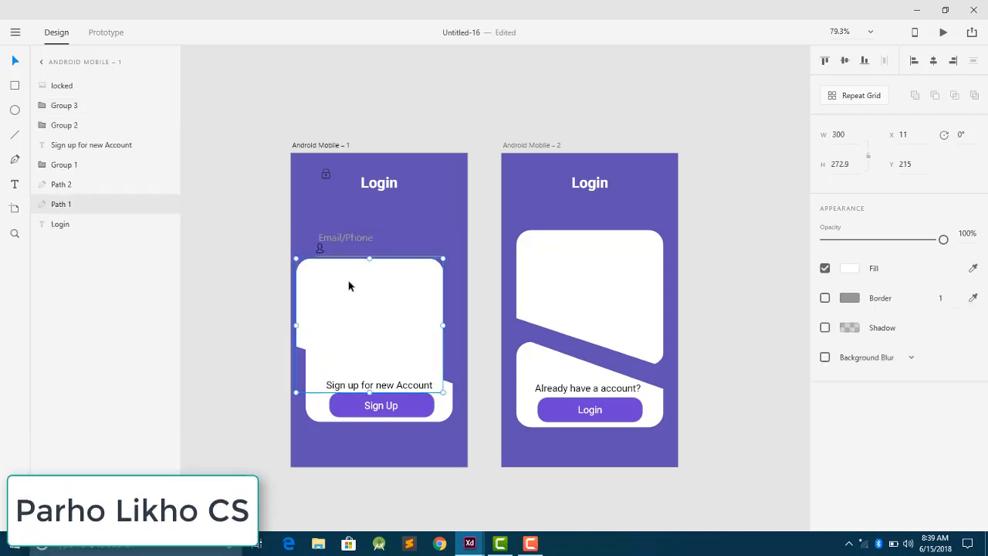
pyautogui.hotkey('ctrl', 'z')
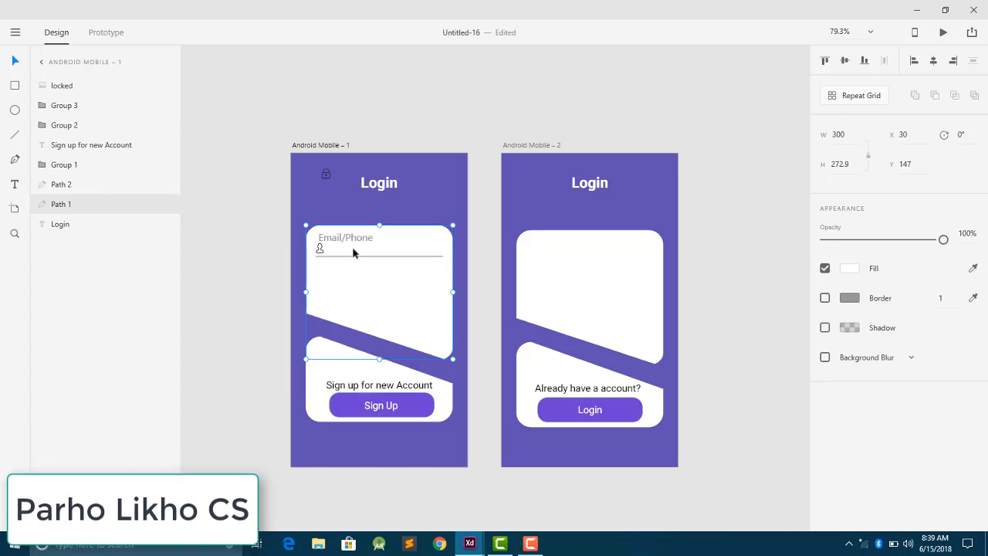
pyautogui.moveTo(353, 255); pyautogui.dragTo(353, 247)
pyautogui.hotkey('ctrl', 'z')
pyautogui.click(353, 247)
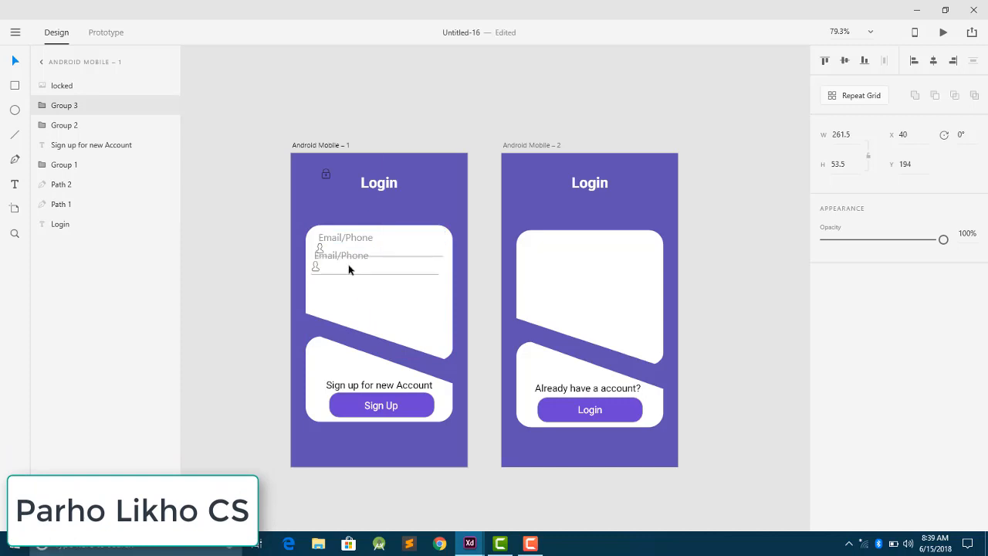
pyautogui.moveTo(347, 284); pyautogui.dragTo(355, 283)
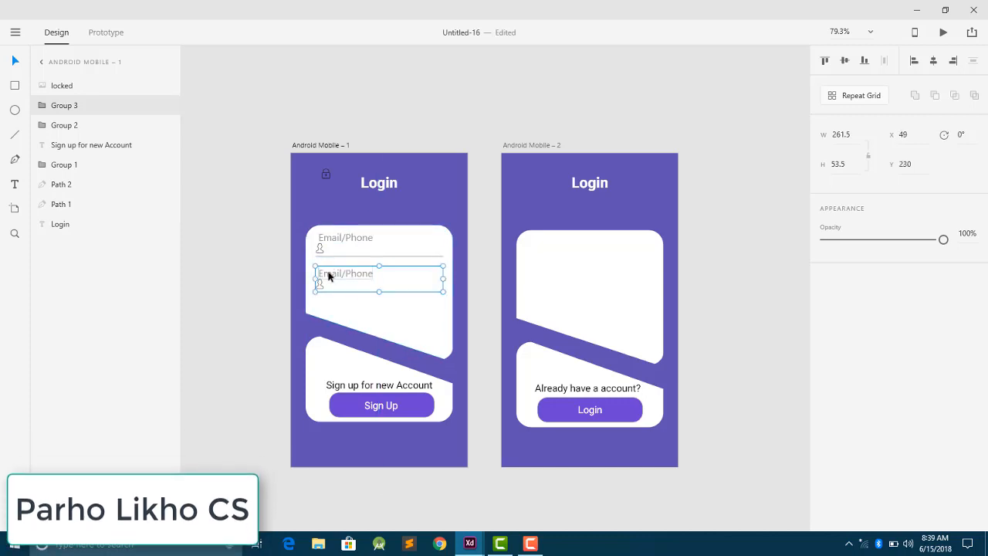
# Change the duplicated field's label text to "Password".
pyautogui.doubleClick(328, 275)
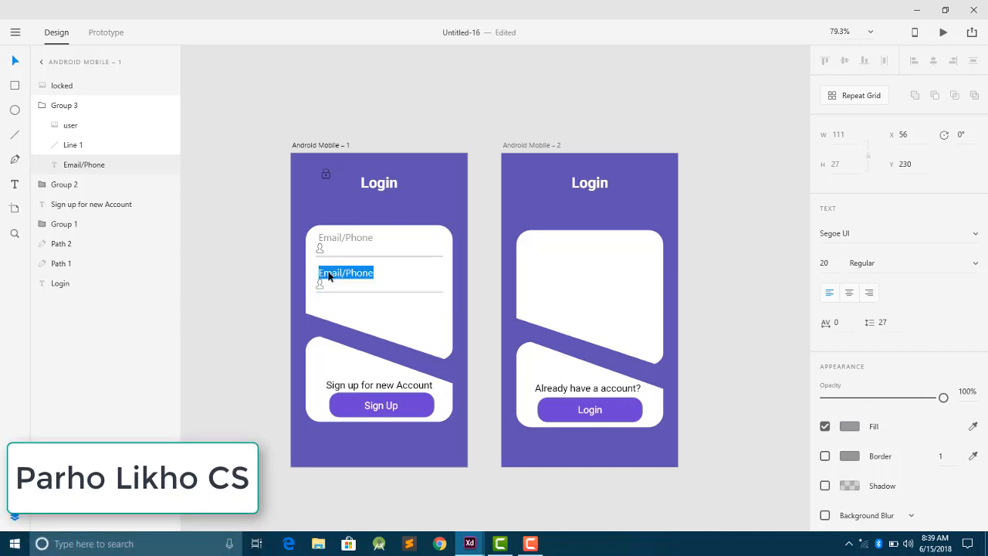
pyautogui.write('Password')
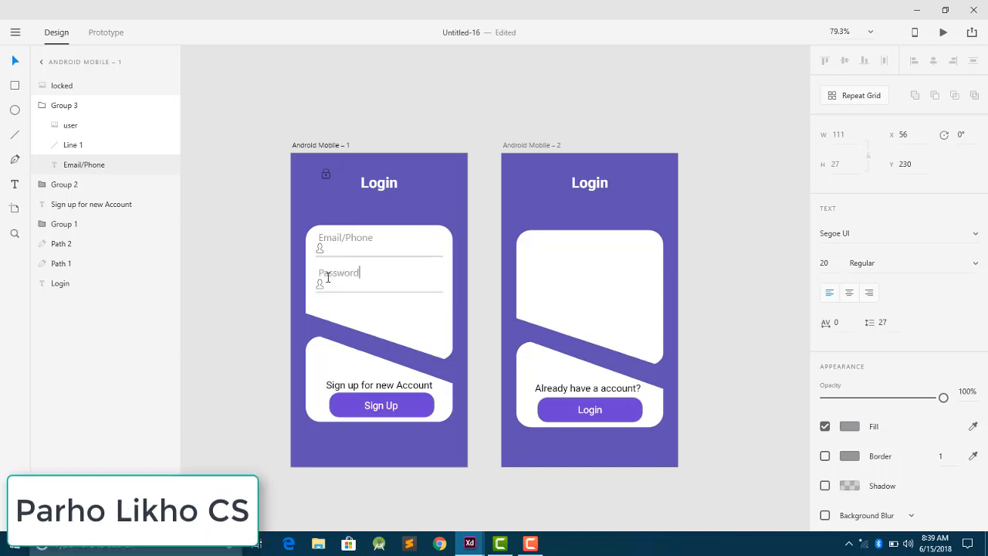
pyautogui.press('Escape')
# Delete the user icon from the Password field group.
pyautogui.click(320, 285)
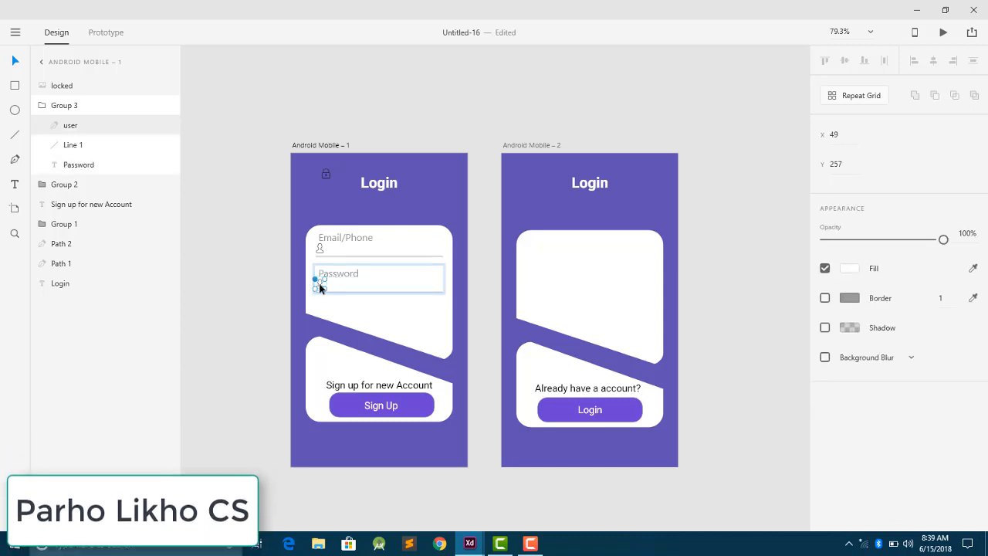
pyautogui.press('Delete')
pyautogui.click(320, 285)
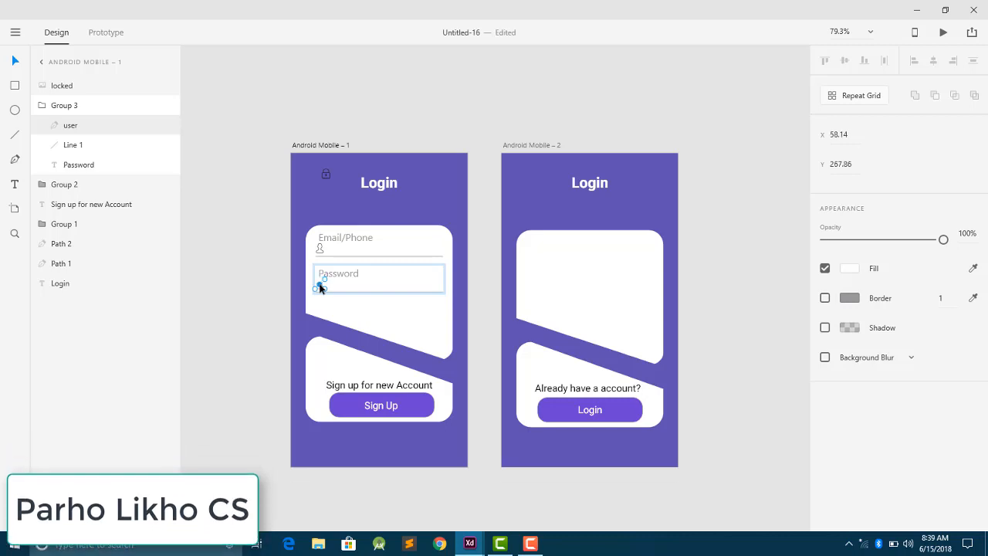
pyautogui.press('Delete')
pyautogui.hotkey('ctrl', 'z')
pyautogui.hotkey('ctrl', 'z')
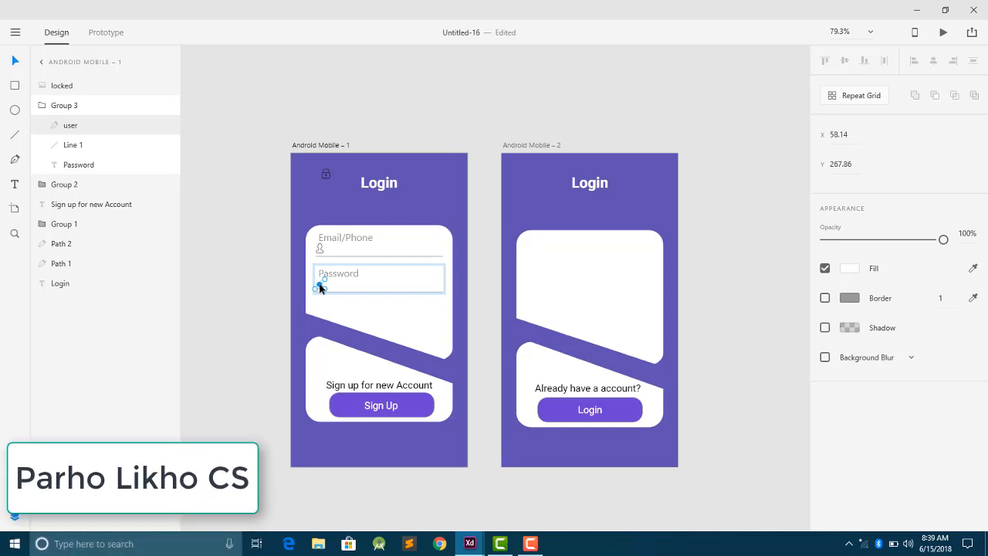
pyautogui.press('Escape')
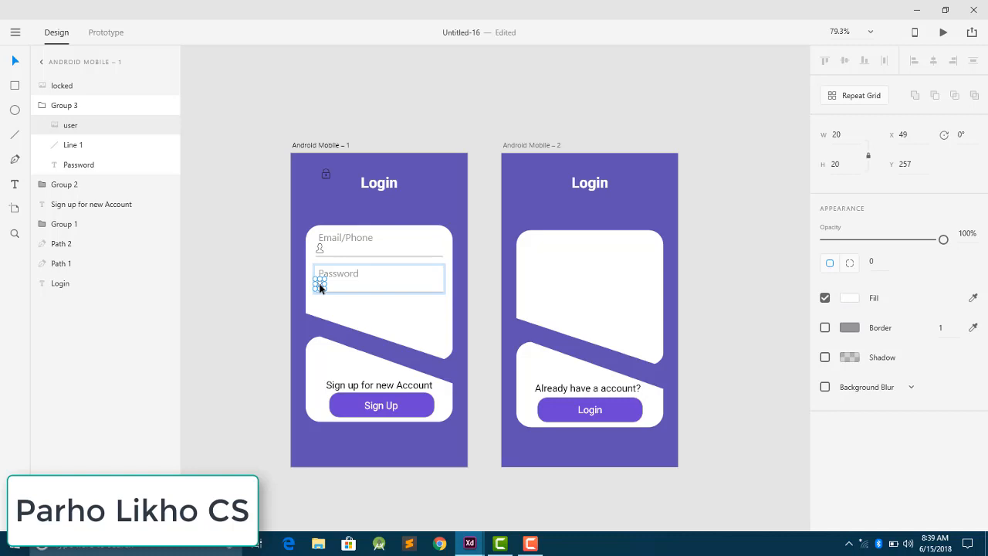
pyautogui.press('Delete')
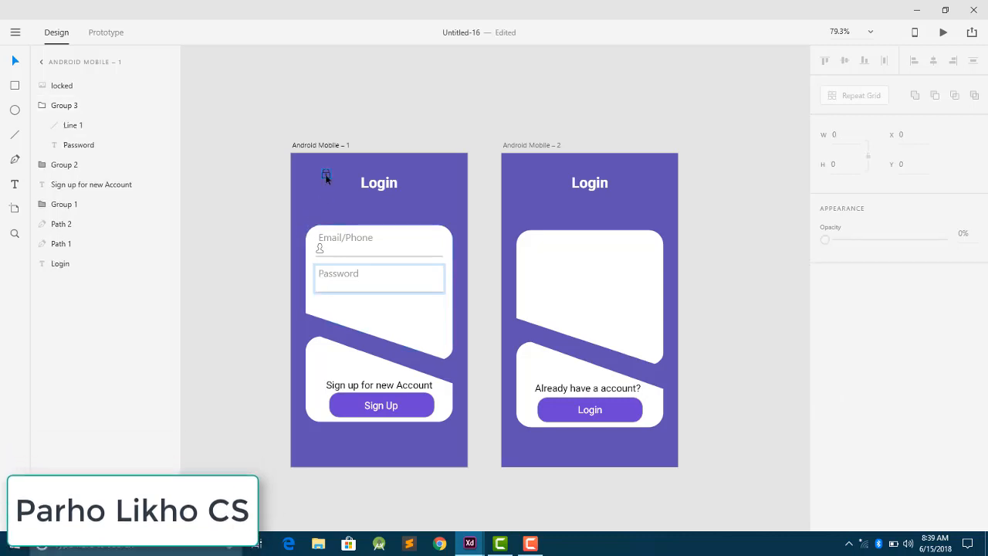
# Place the lock icon under the Password label, just above the field's line, at X 52, Y 257.
pyautogui.click(325, 178)
pyautogui.moveTo(311, 238); pyautogui.dragTo(322, 285)
pyautogui.click(333, 313)
pyautogui.scroll(2, 334, 313)
pyautogui.scroll(3, 333, 313)
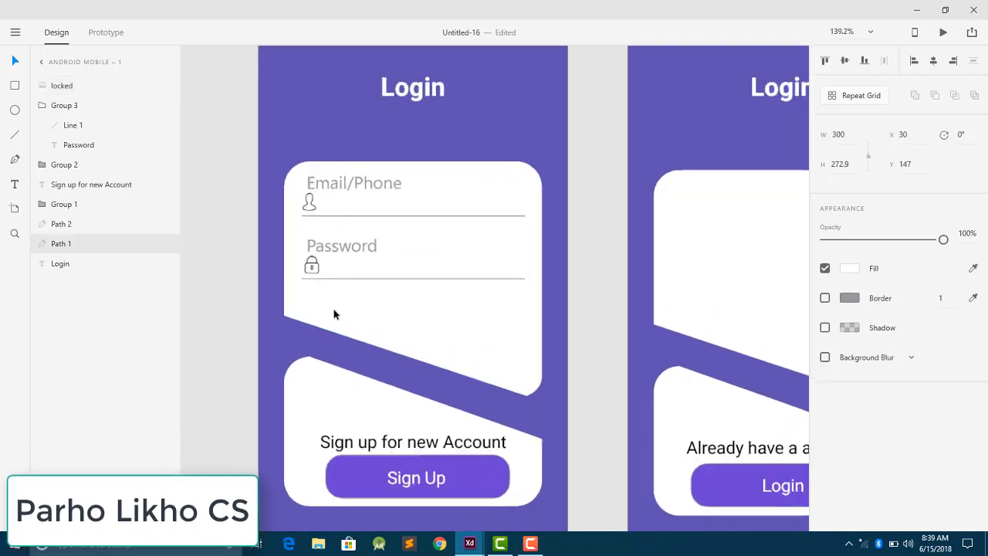
pyautogui.scroll(-1, 334, 313)
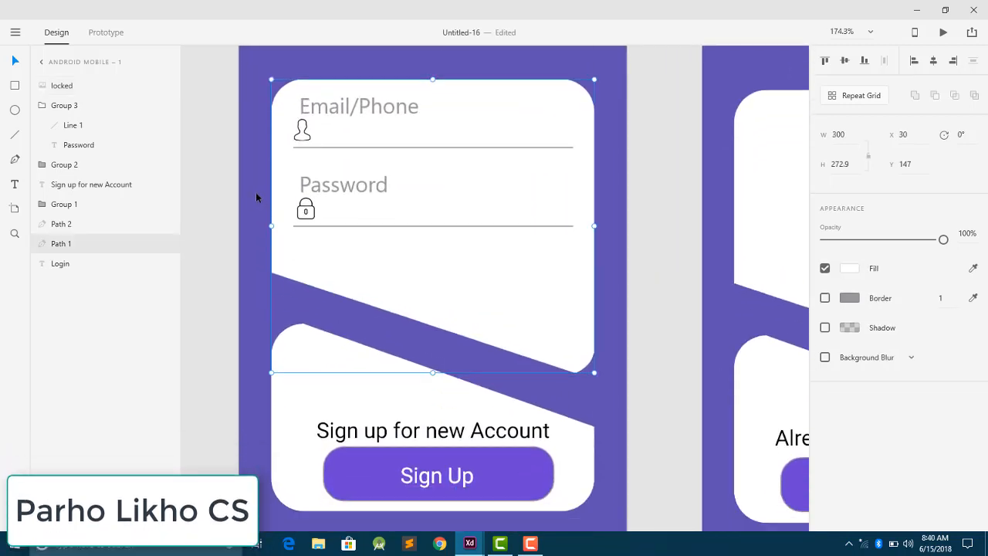
pyautogui.click(307, 211)
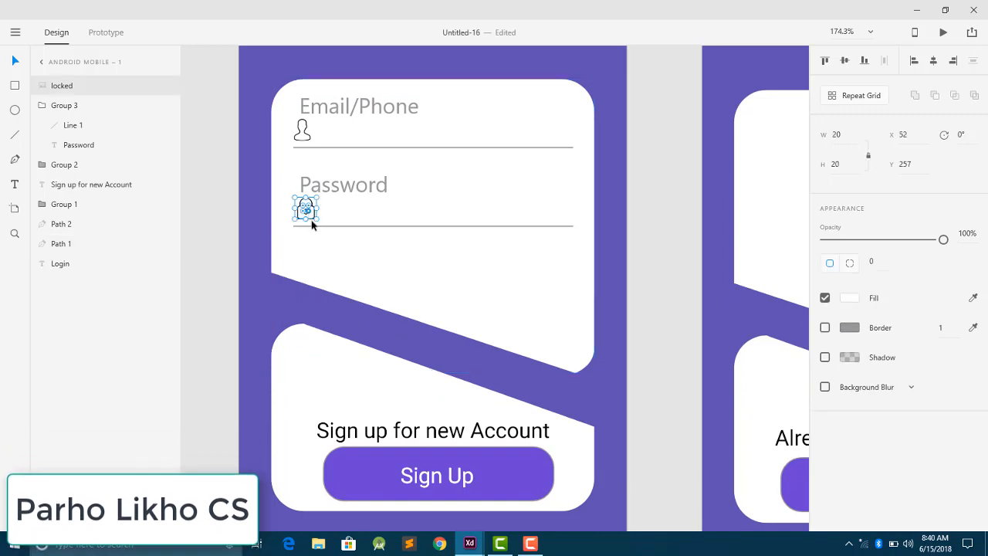
pyautogui.scroll(2, 309, 217)
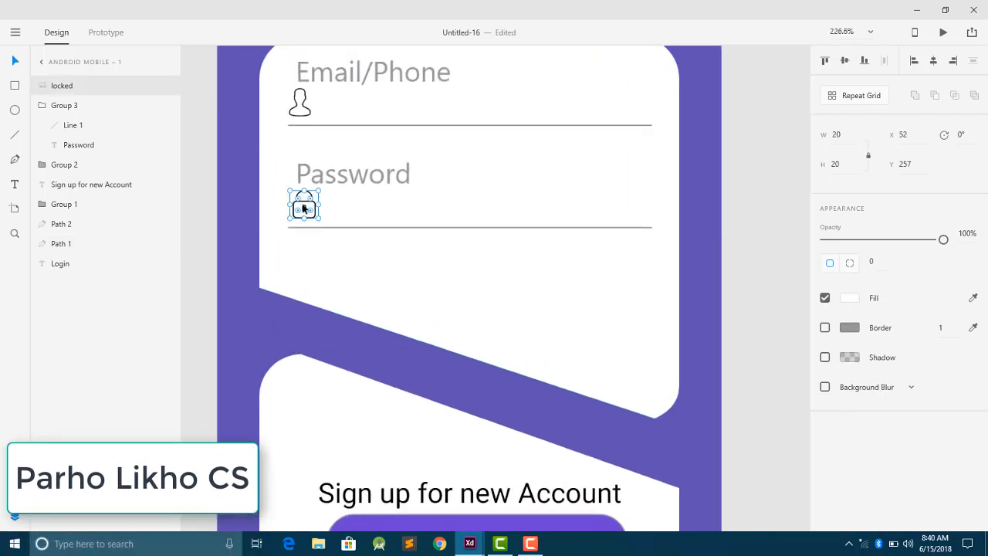
pyautogui.moveTo(306, 210); pyautogui.dragTo(304, 213)
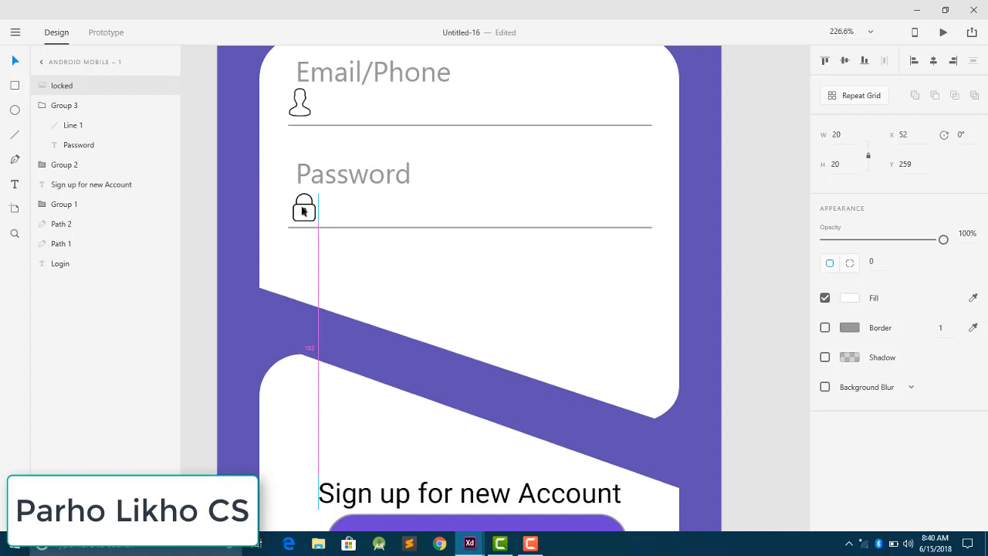
pyautogui.click(332, 256)
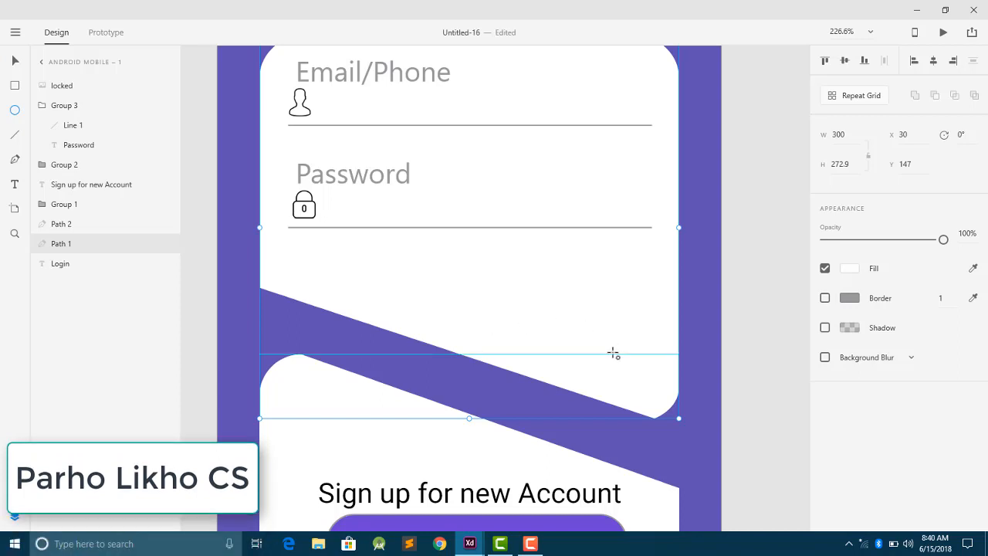
# Draw a circle near the upper card's lower-right corner and set its width and height to 30.
pyautogui.moveTo(613, 354); pyautogui.dragTo(661, 399)
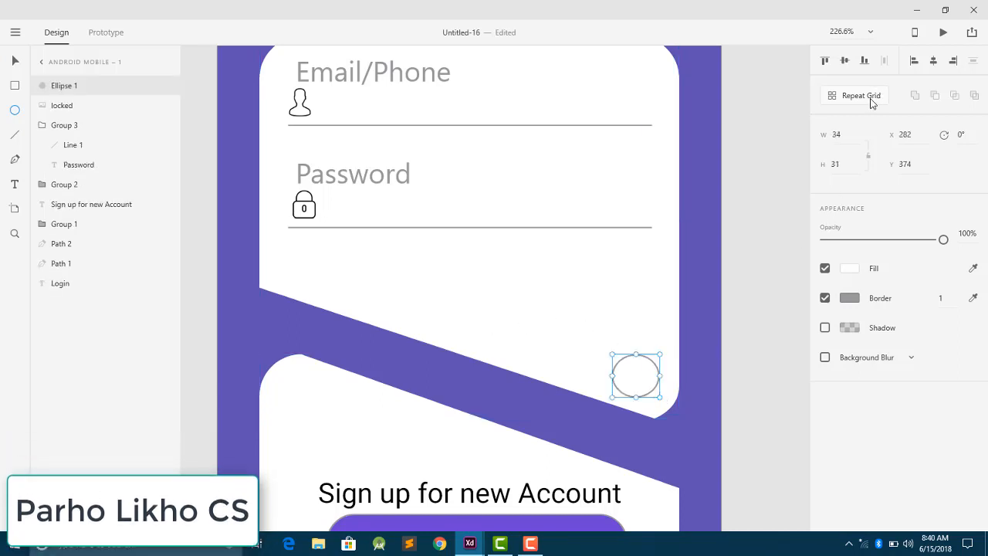
pyautogui.click(844, 134)
pyautogui.click(846, 161)
pyautogui.write('31')
pyautogui.press('BackSpace')
pyautogui.write('0')
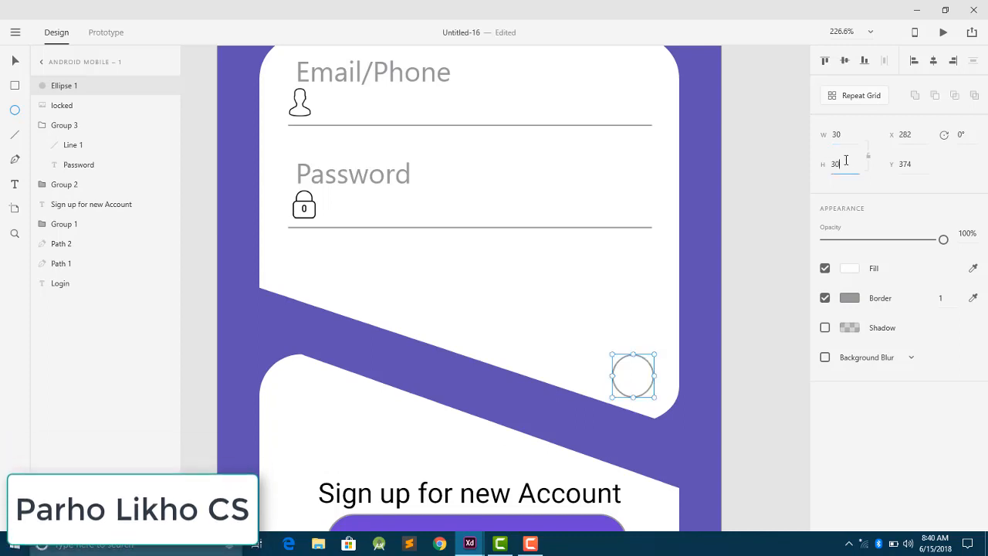
pyautogui.press('Return')
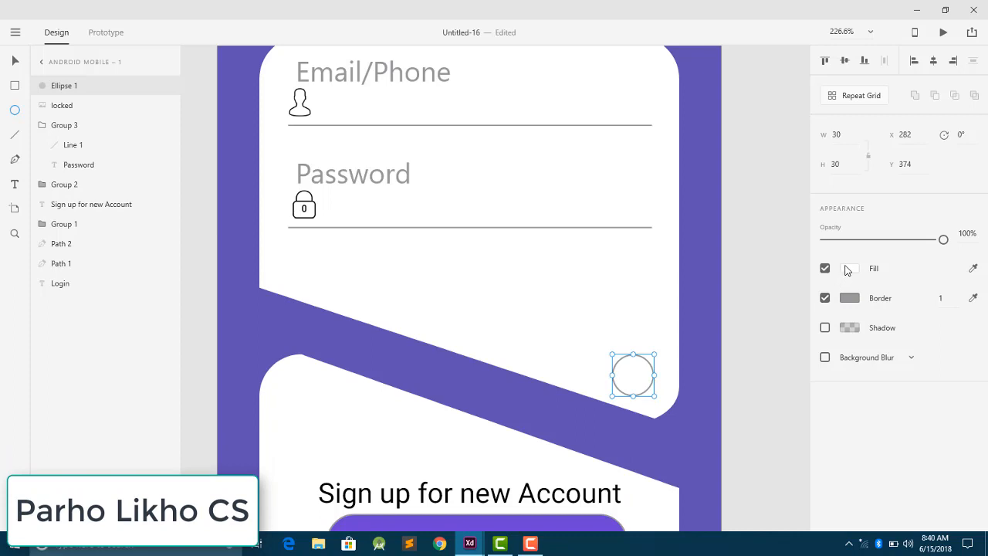
# Fill the small circle with the saved purple #6D43D2 and remove its border.
pyautogui.click(847, 269)
pyautogui.click(694, 367)
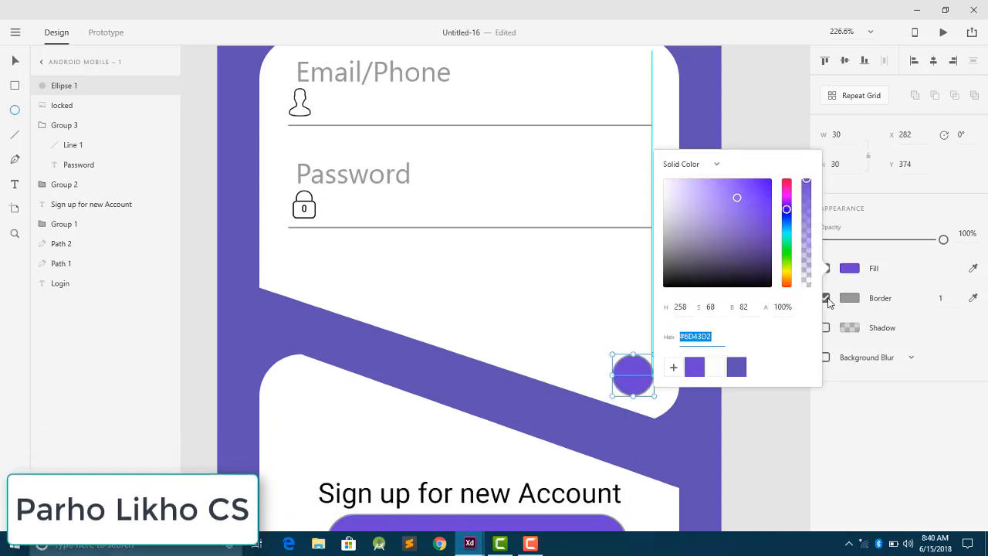
pyautogui.click(752, 422)
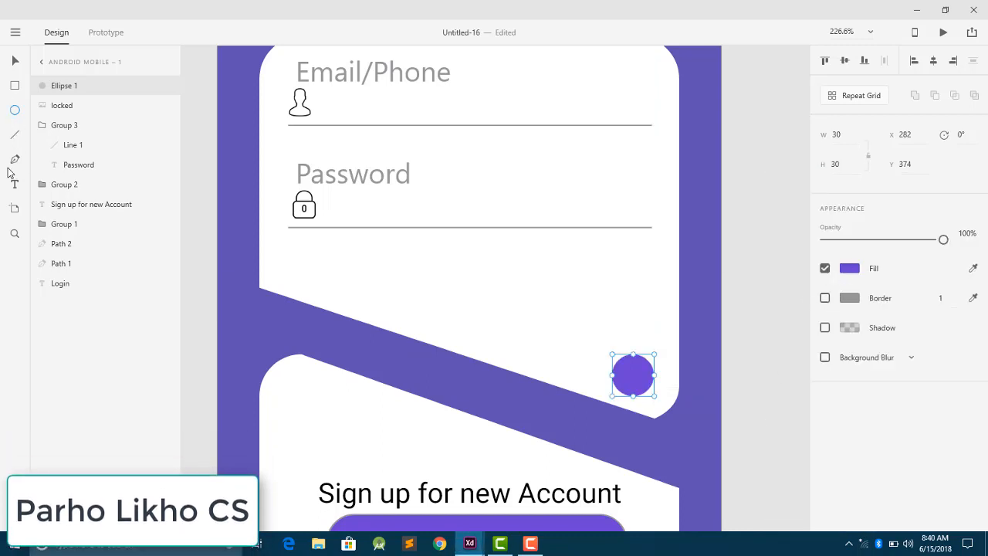
# Add the text "Go" on the purple circle and set its fill to white (#FFFFFF).
pyautogui.click(15, 187)
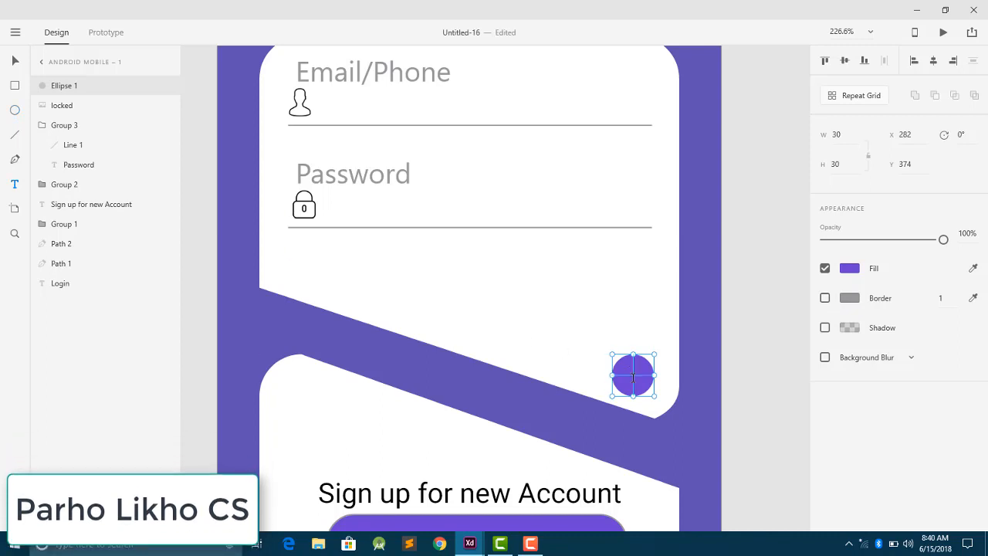
pyautogui.click(630, 374)
pyautogui.write('Go')
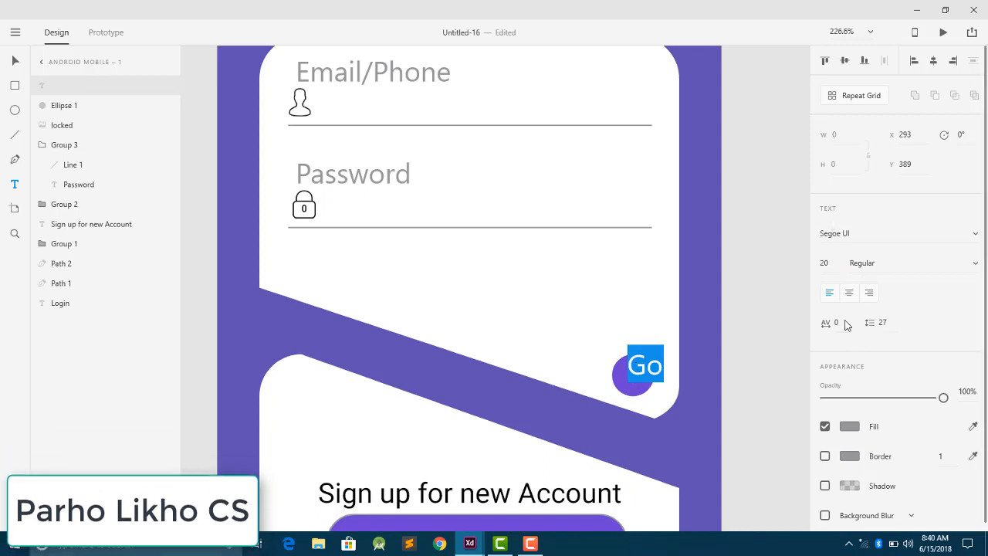
pyautogui.click(846, 429)
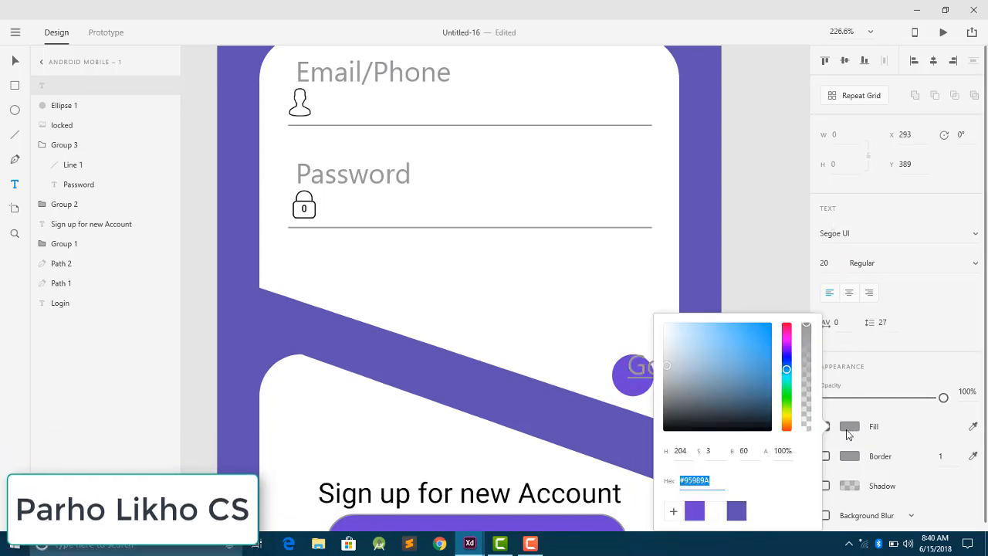
pyautogui.click(713, 515)
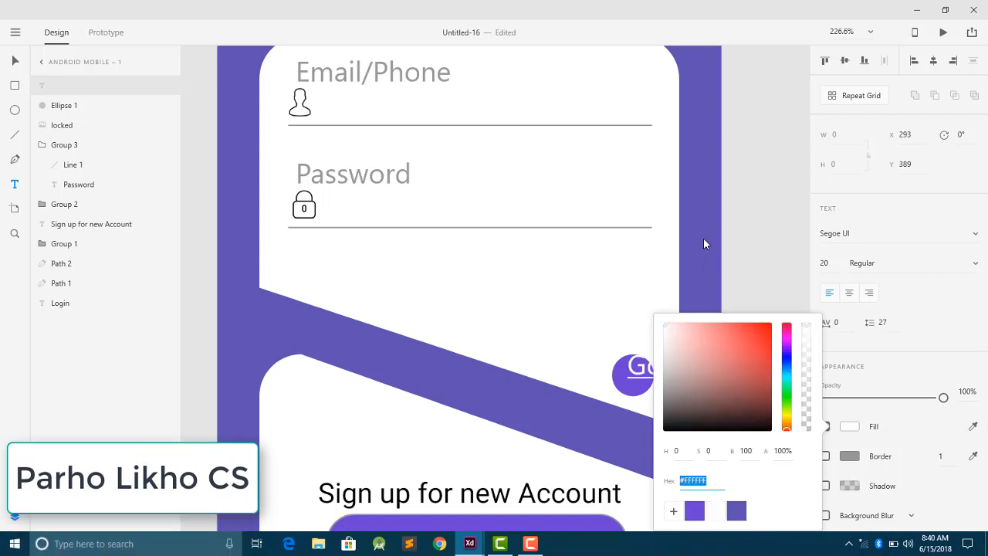
pyautogui.click(748, 250)
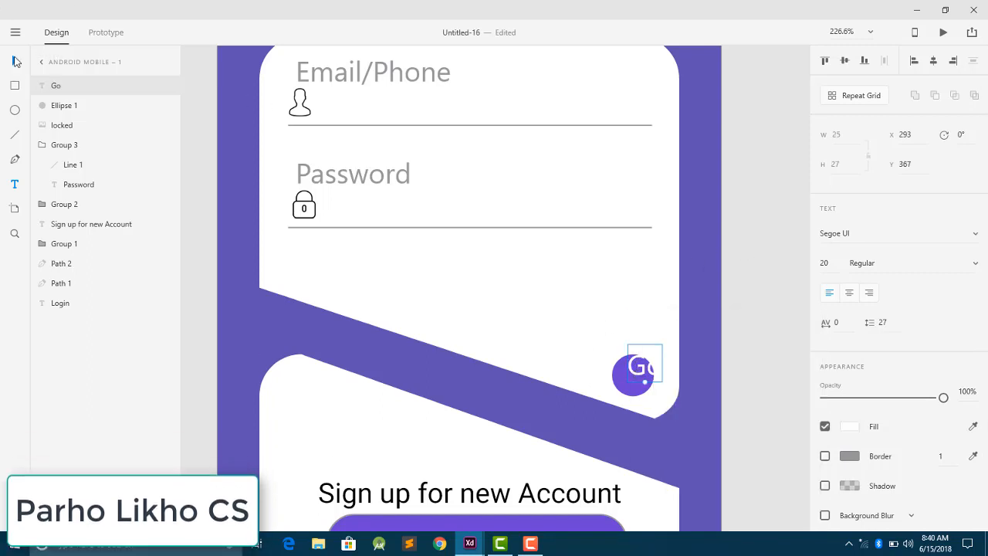
# Set the Go text's font size to 15 and centre it on the circle at X 288, Y 379.
pyautogui.moveTo(647, 367); pyautogui.dragTo(635, 375)
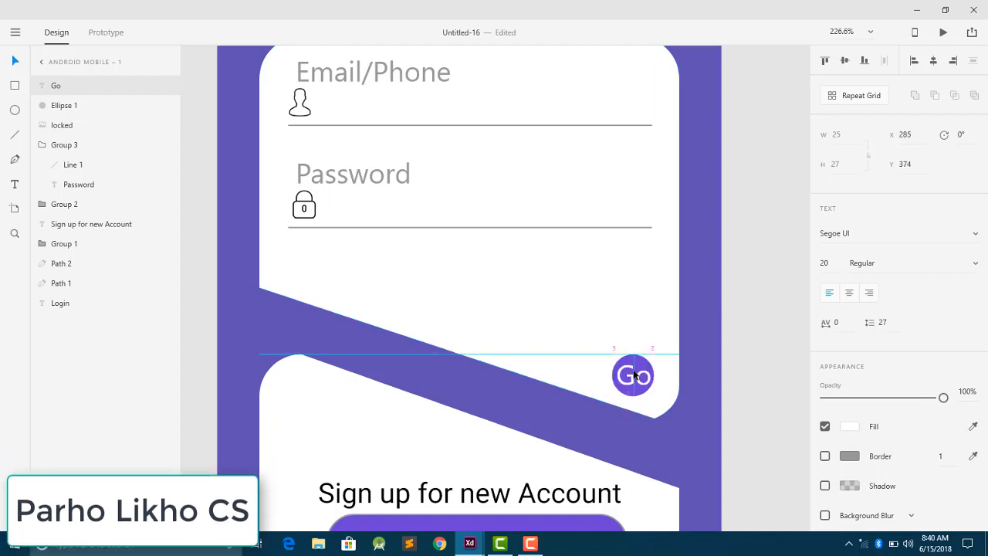
pyautogui.click(825, 263)
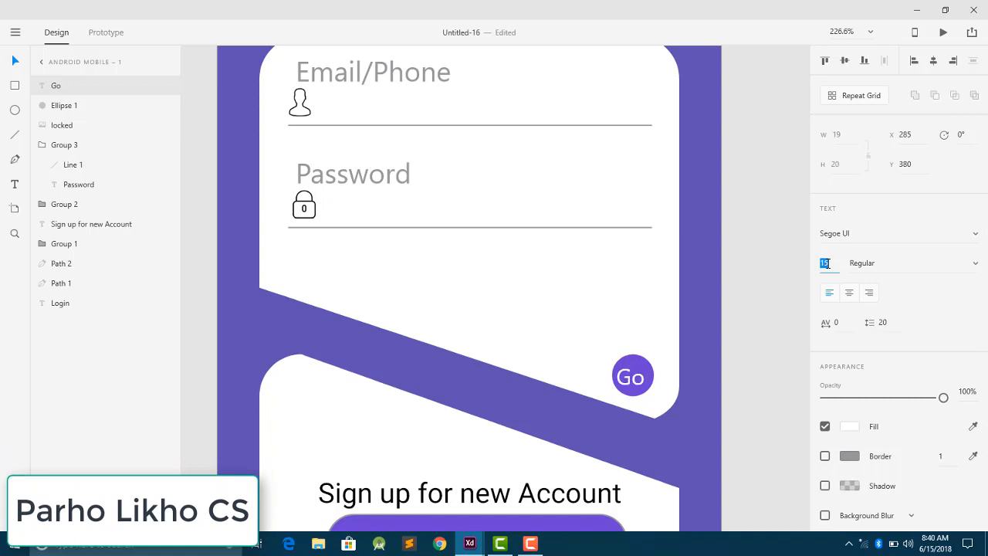
pyautogui.press('Down')
pyautogui.press('Down')
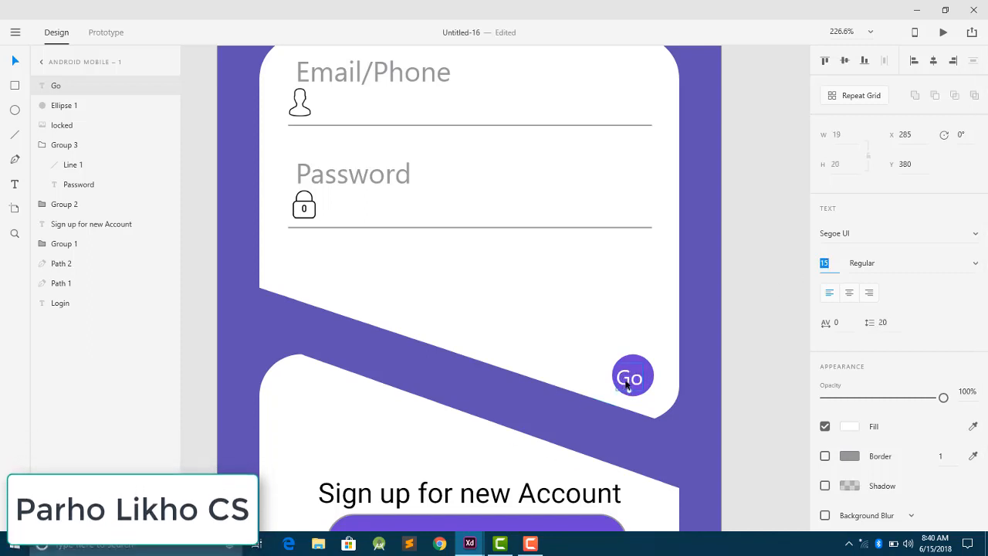
pyautogui.moveTo(622, 385); pyautogui.dragTo(631, 381)
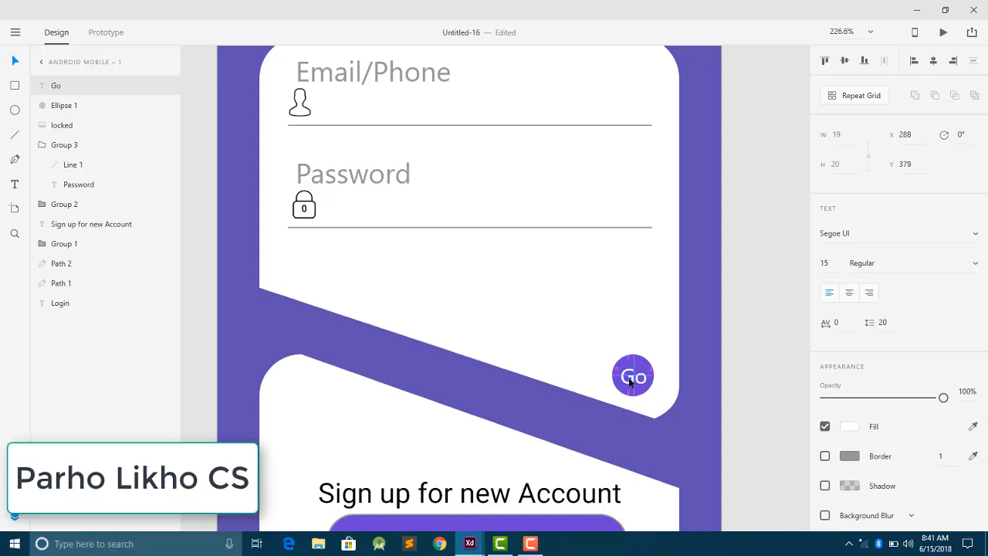
pyautogui.click(544, 368)
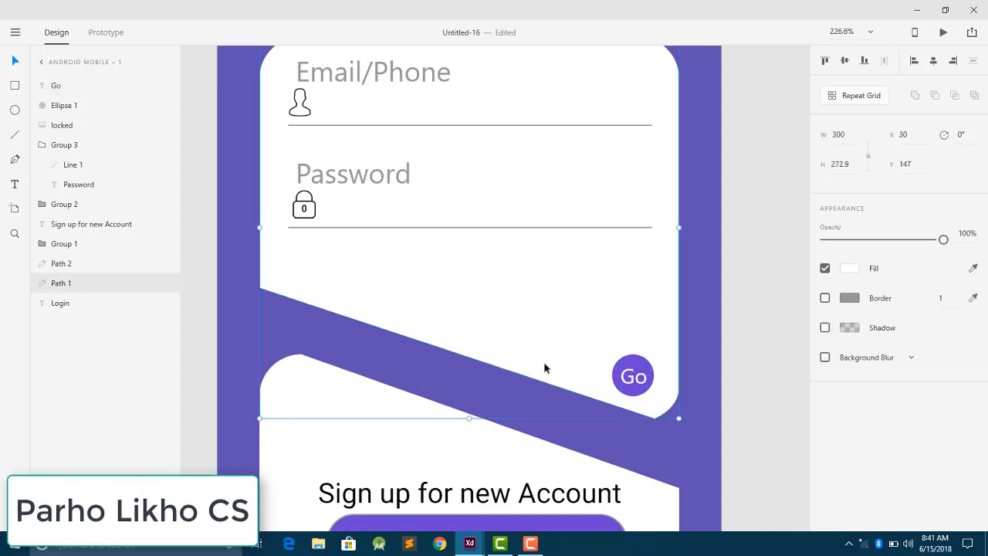
# Group the Go text with its circle and shift the group slightly towards the upper card's right edge.
pyautogui.click(55, 109)
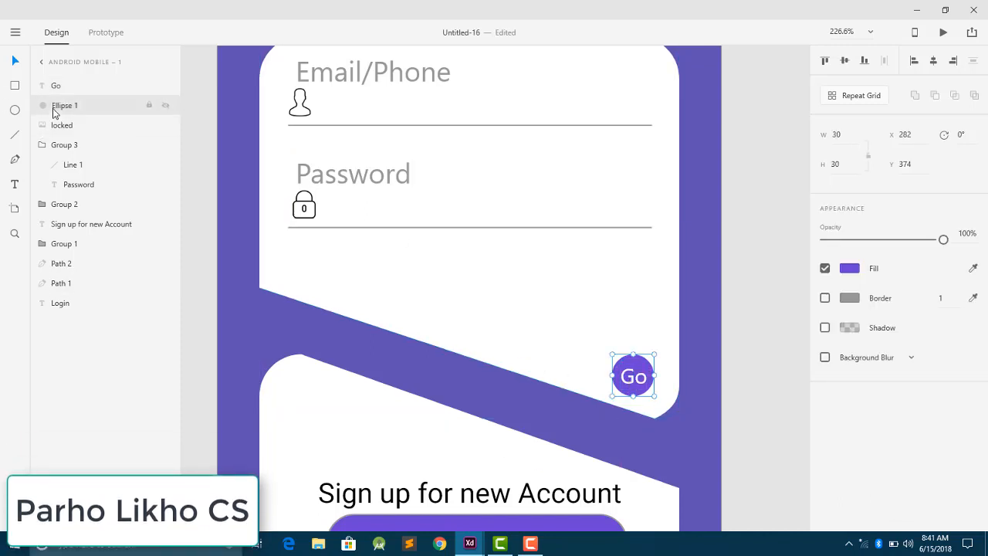
pyautogui.keyDown('shift'); pyautogui.click(61, 92); pyautogui.keyUp('shift')
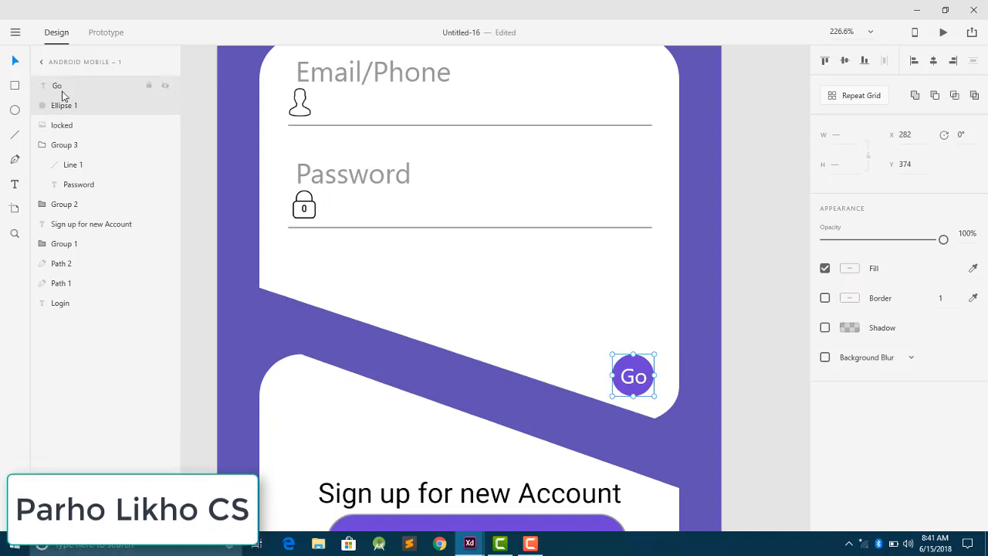
pyautogui.hotkey('ctrl', 'g')
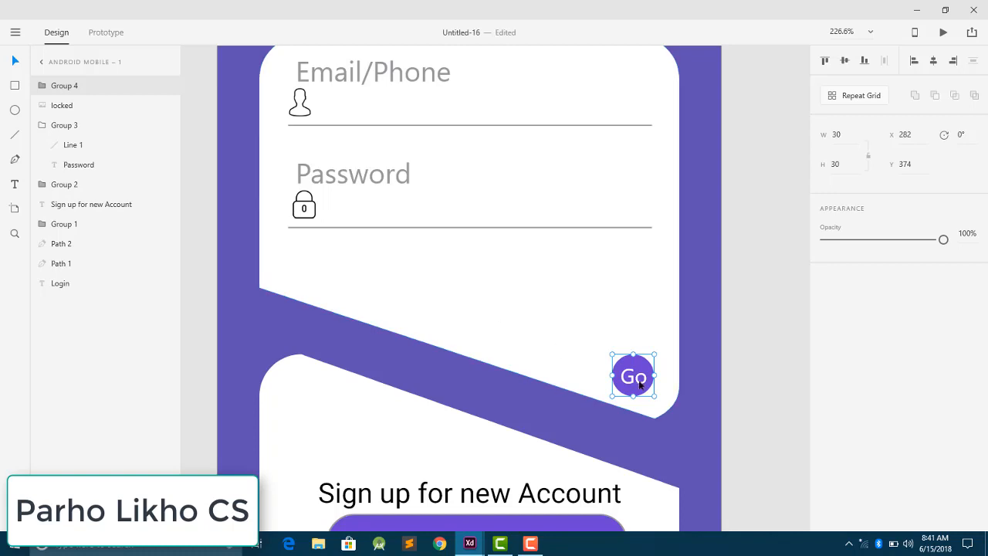
pyautogui.moveTo(628, 379); pyautogui.dragTo(636, 377)
pyautogui.click(695, 414)
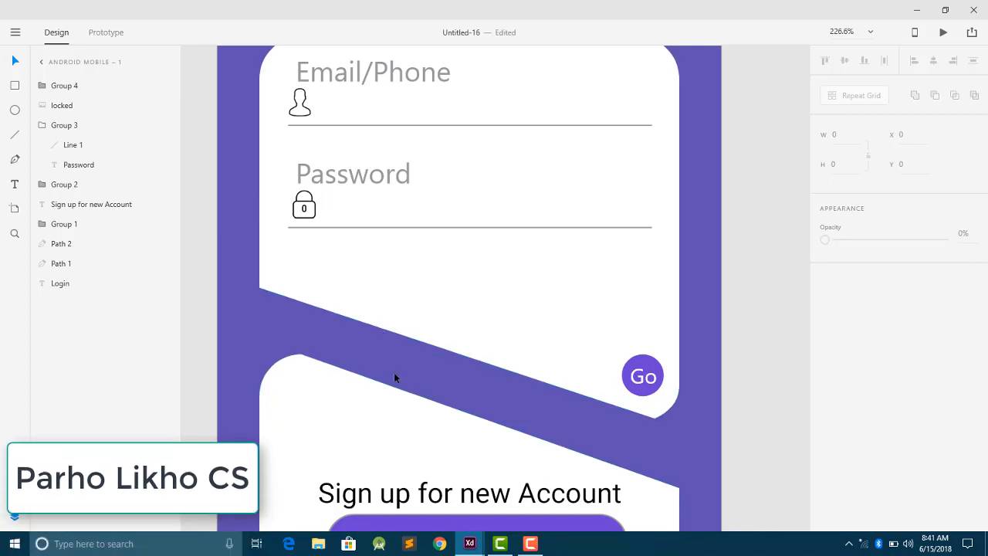
# Switch to the "UI UX Design Login For youtube Video" document and copy the "REMEBER ME" checkbox group from its login screen.
pyautogui.moveTo(469, 545)
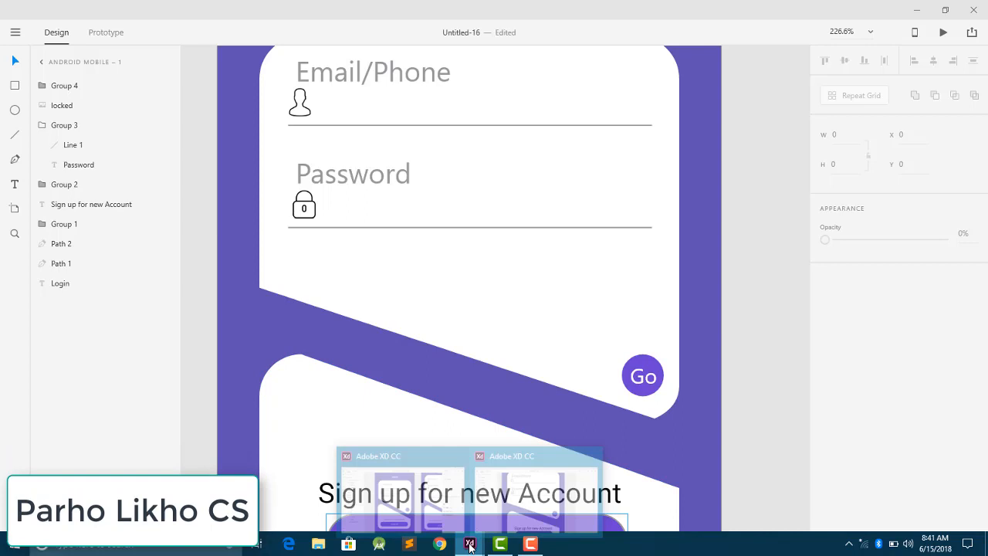
pyautogui.click(516, 486)
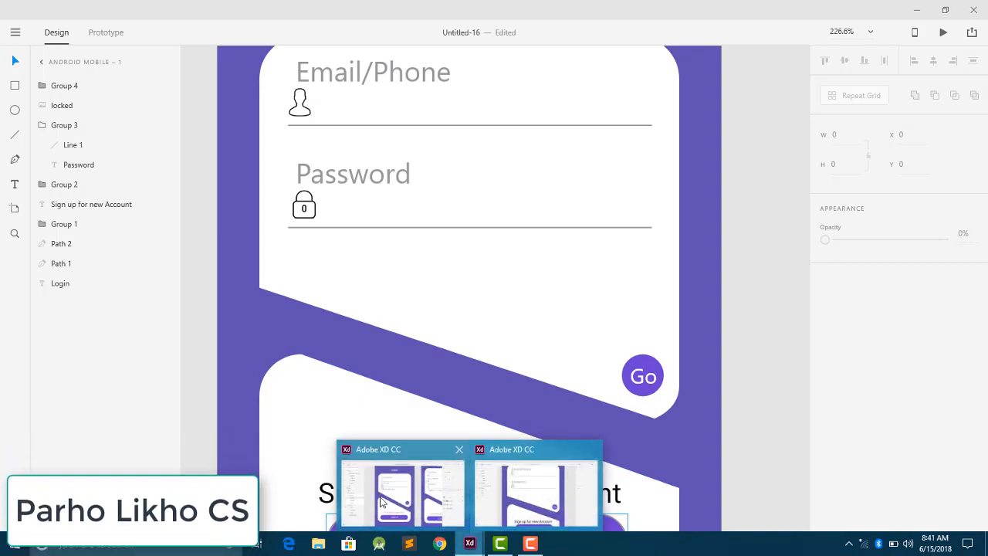
pyautogui.click(390, 486)
pyautogui.click(338, 232)
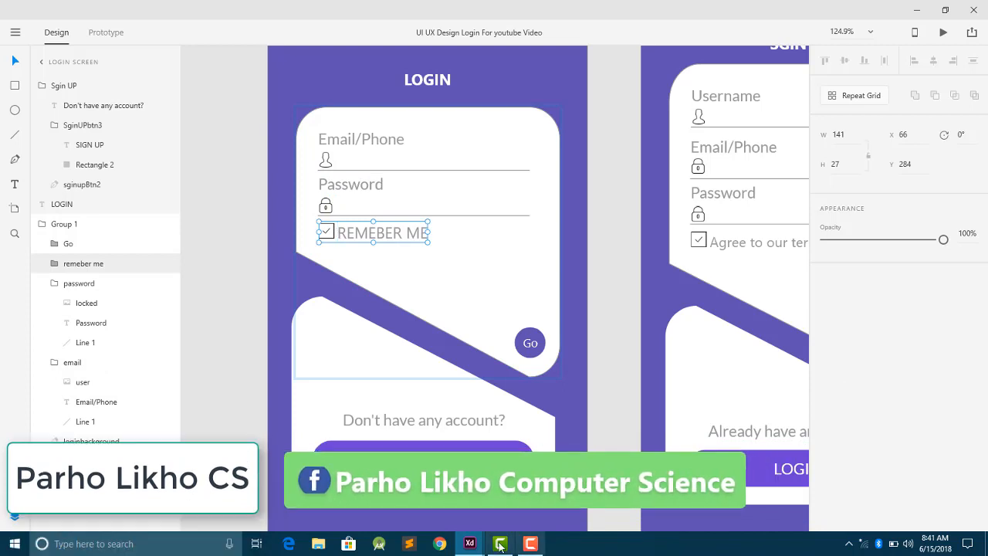
# Paste the "REMEBER ME" checkbox group into Untitled-16 and place it below the Password line at X 49, Y 293.
pyautogui.moveTo(465, 546)
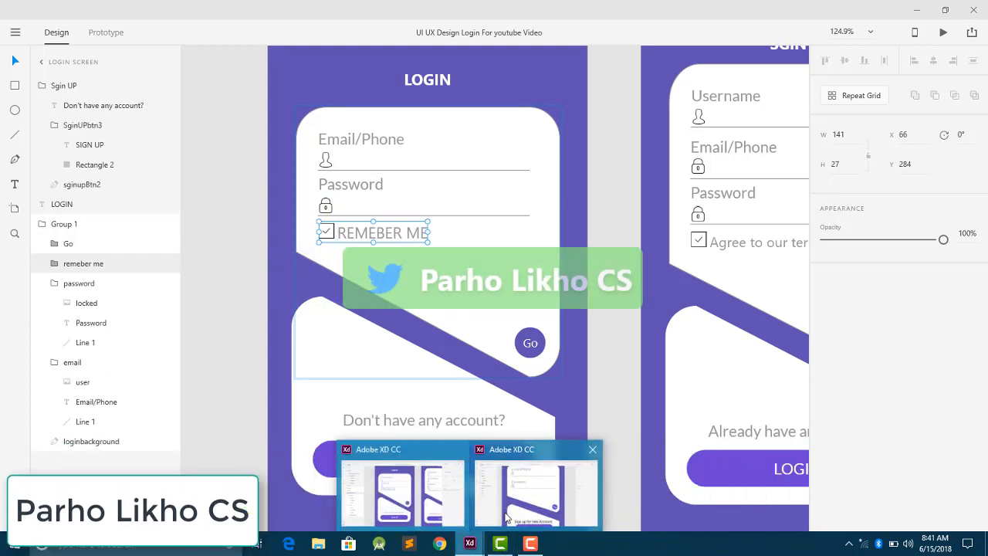
pyautogui.click(532, 485)
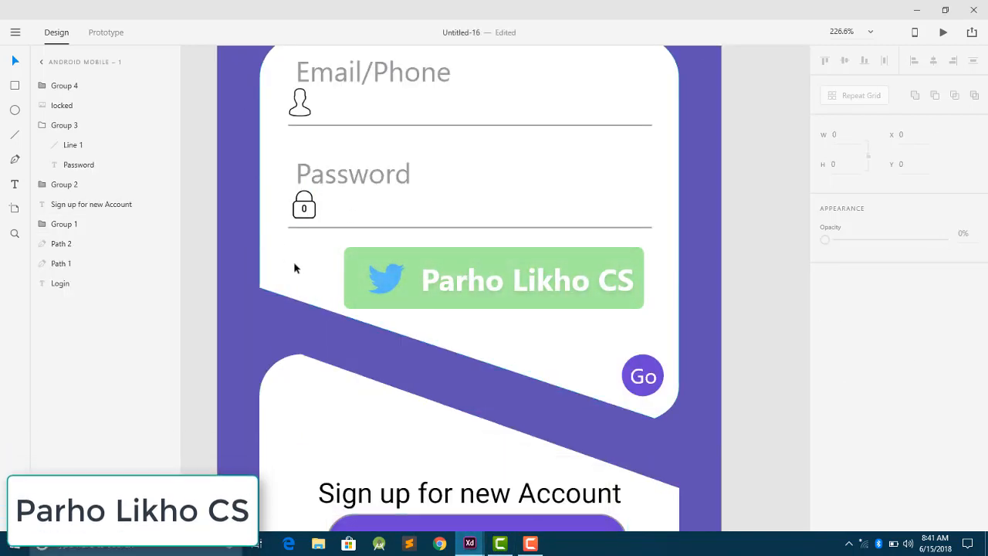
pyautogui.click(286, 260)
pyautogui.hotkey('ctrl', 'v')
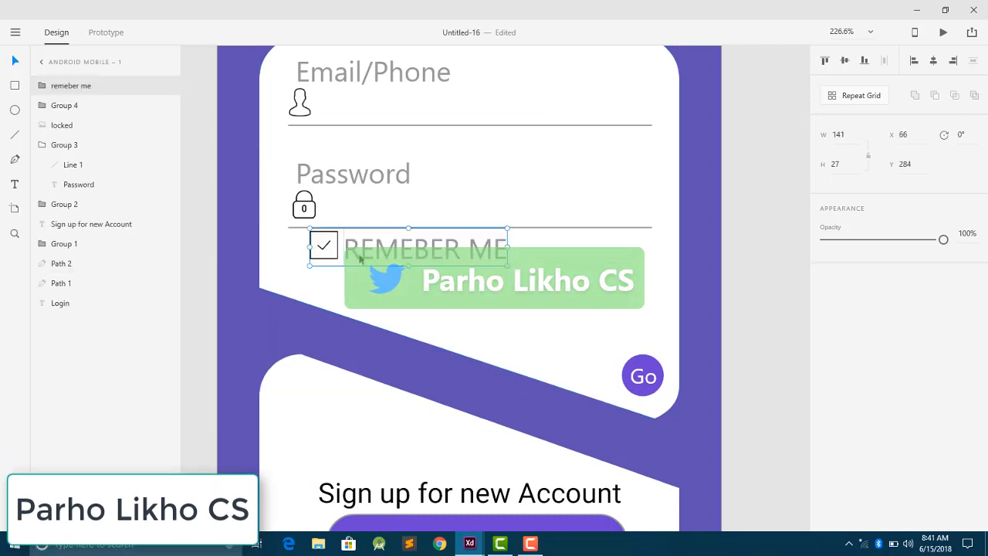
pyautogui.moveTo(367, 259); pyautogui.dragTo(342, 269)
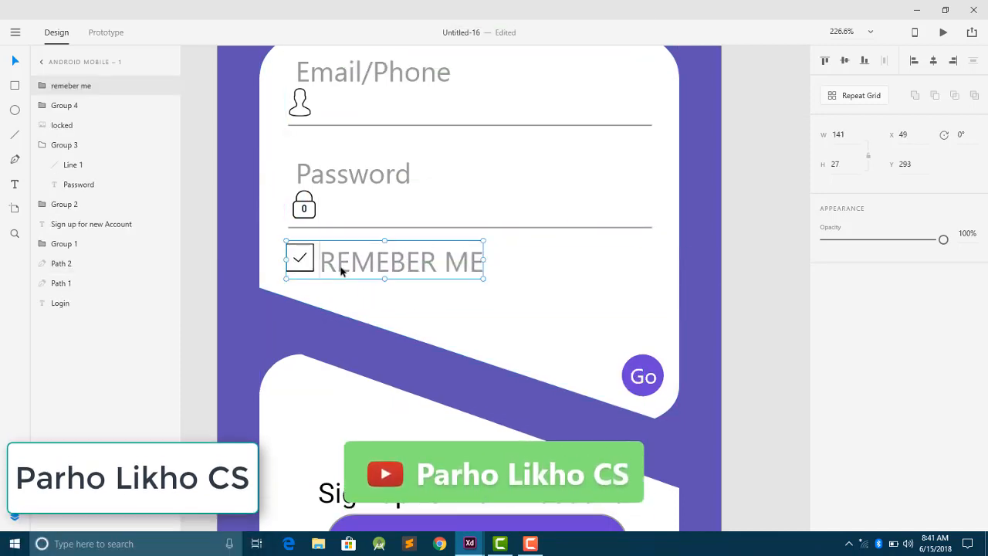
pyautogui.press('Escape')
# Set the character spacing of the Sign Up button's text on the login screen to 45 and recentre the text on the button.
pyautogui.scroll(-5, 379, 379)
pyautogui.scroll(-2, 379, 384)
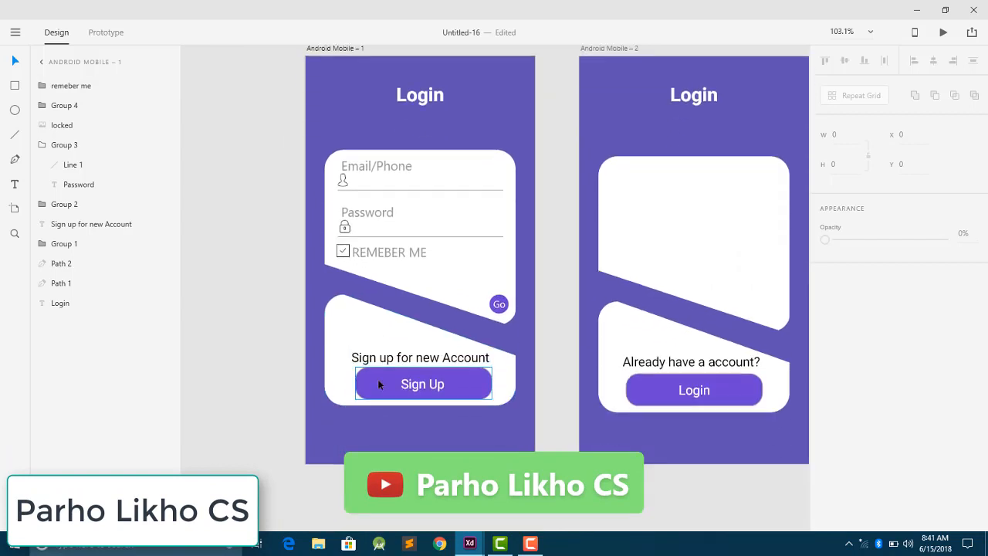
pyautogui.click(386, 384)
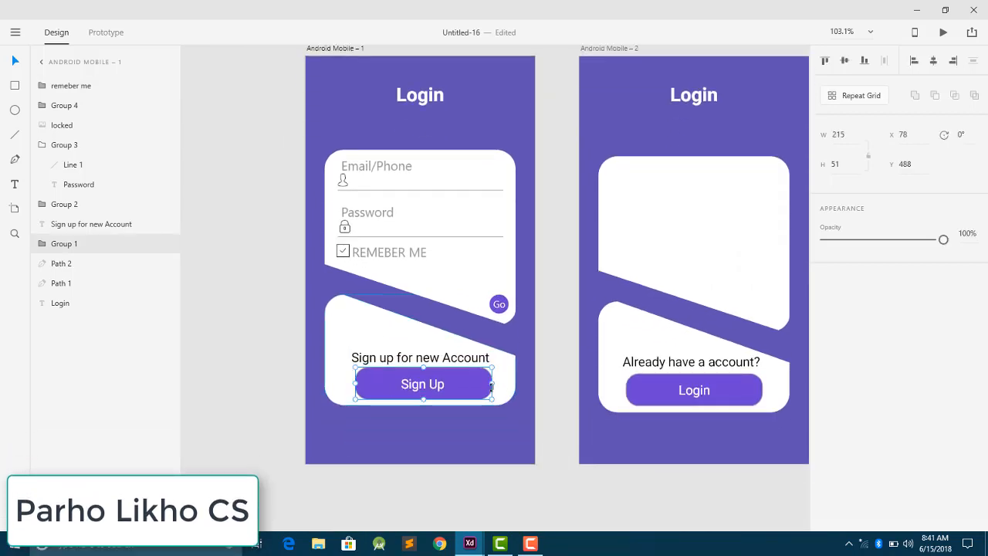
pyautogui.doubleClick(479, 392)
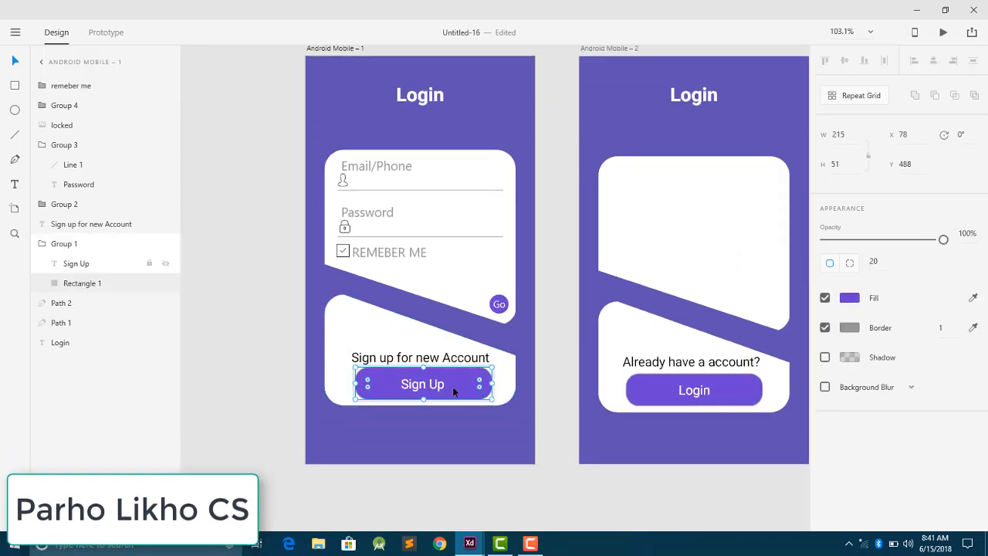
pyautogui.click(407, 390)
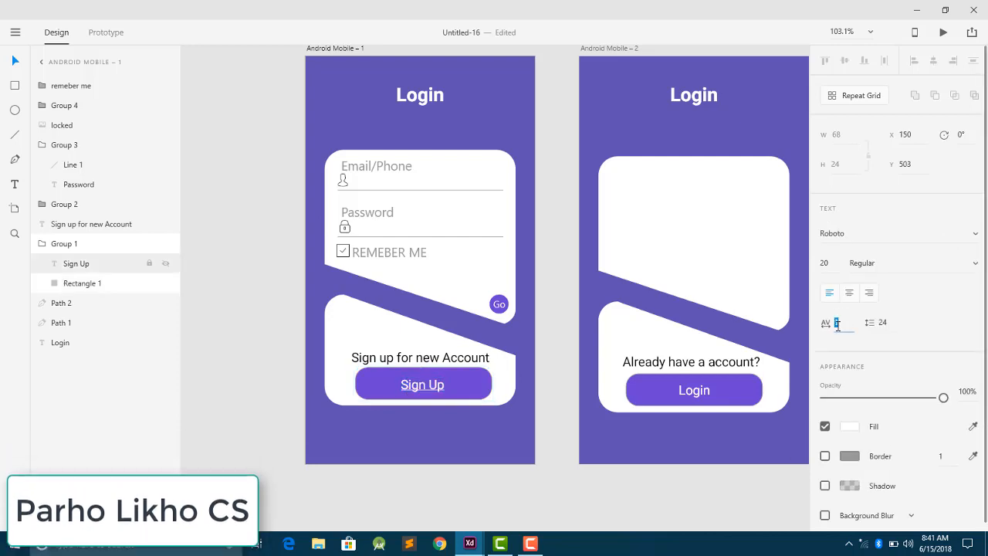
pyautogui.press('BackSpace')
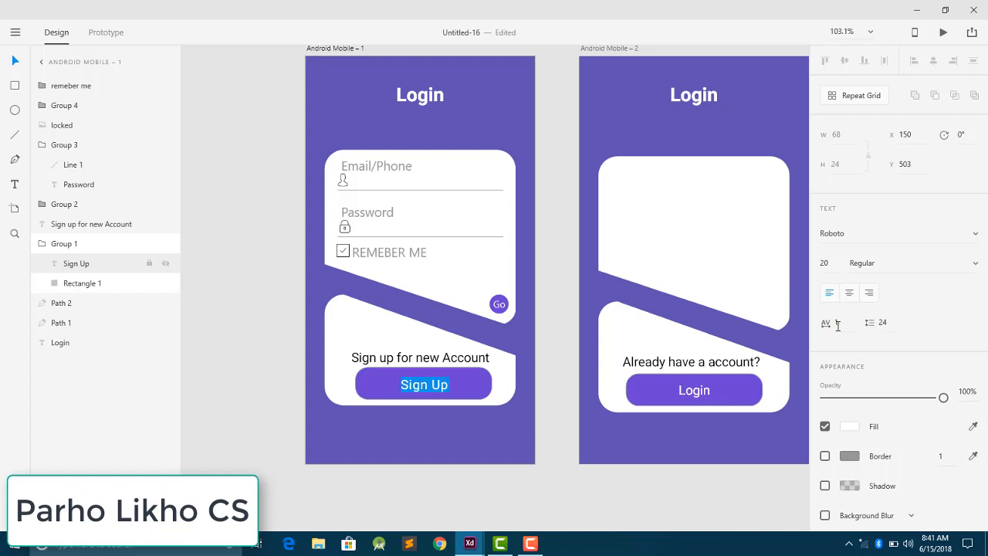
pyautogui.write('45')
pyautogui.press('Return')
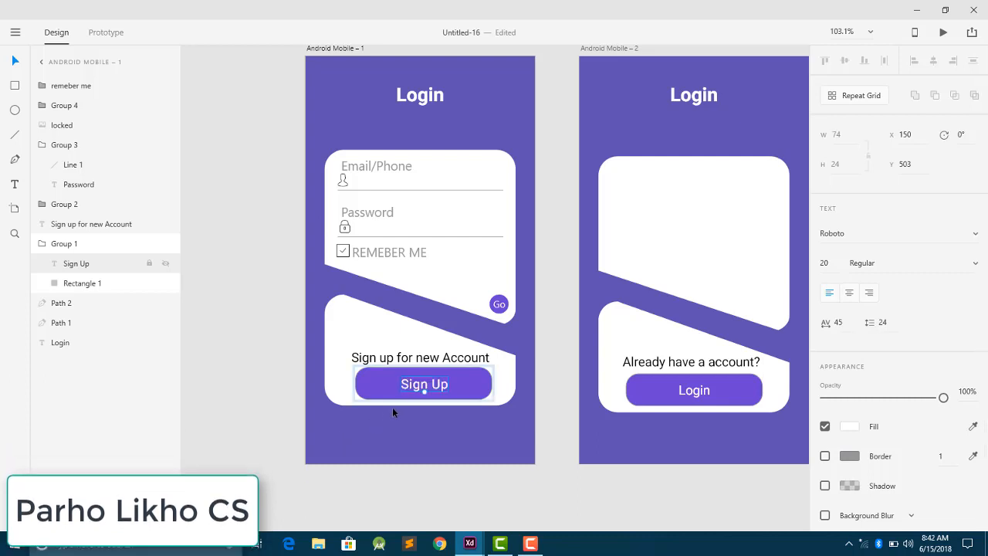
pyautogui.moveTo(412, 385); pyautogui.dragTo(408, 384)
pyautogui.click(402, 440)
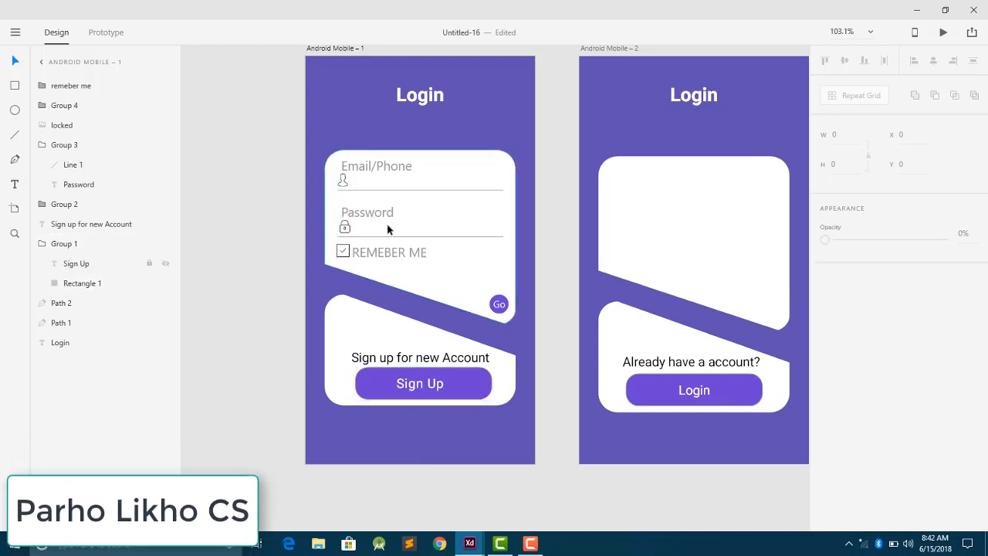
# Move the Password field group up to Y 224 and raise the lock icon to X 52, Y 251 to match.
pyautogui.click(363, 224)
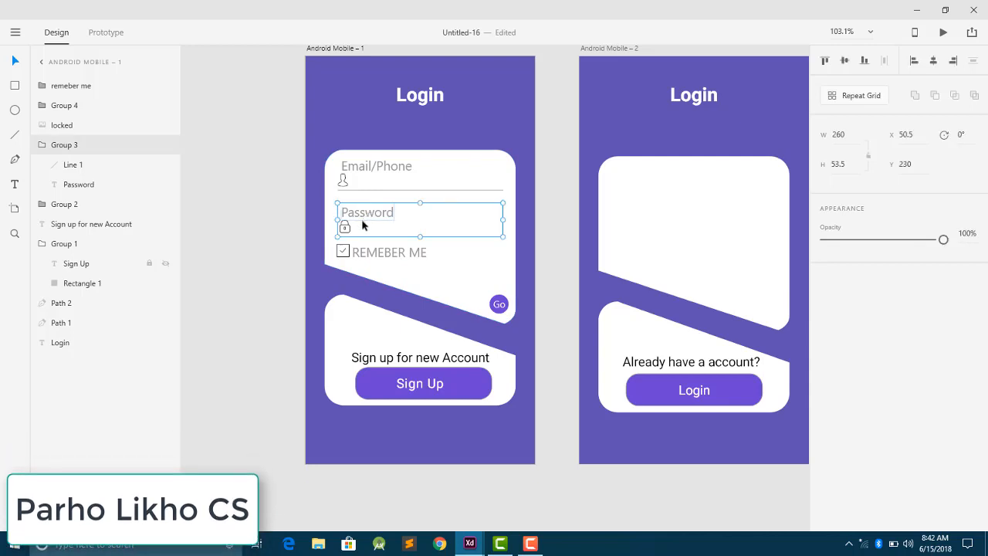
pyautogui.moveTo(362, 220); pyautogui.dragTo(346, 224)
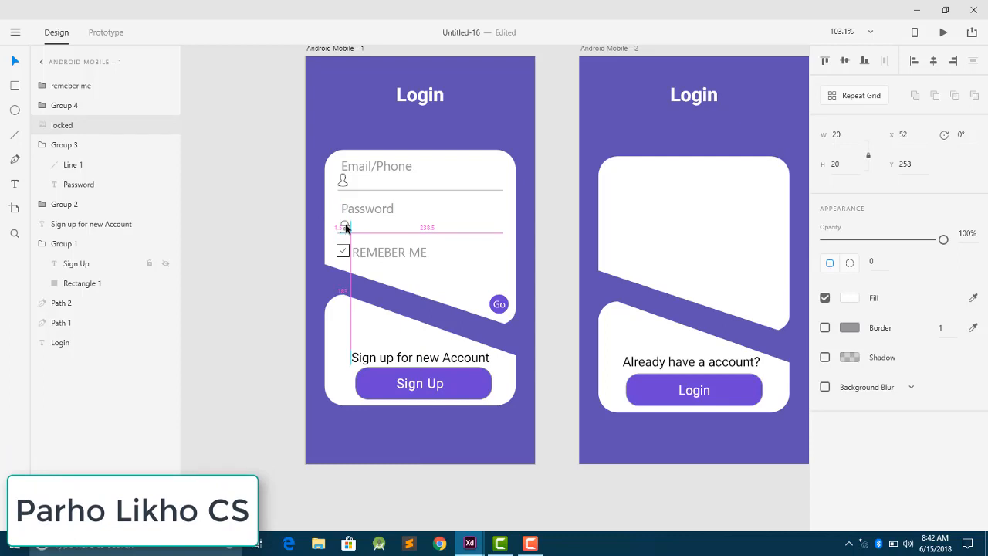
pyautogui.click(291, 234)
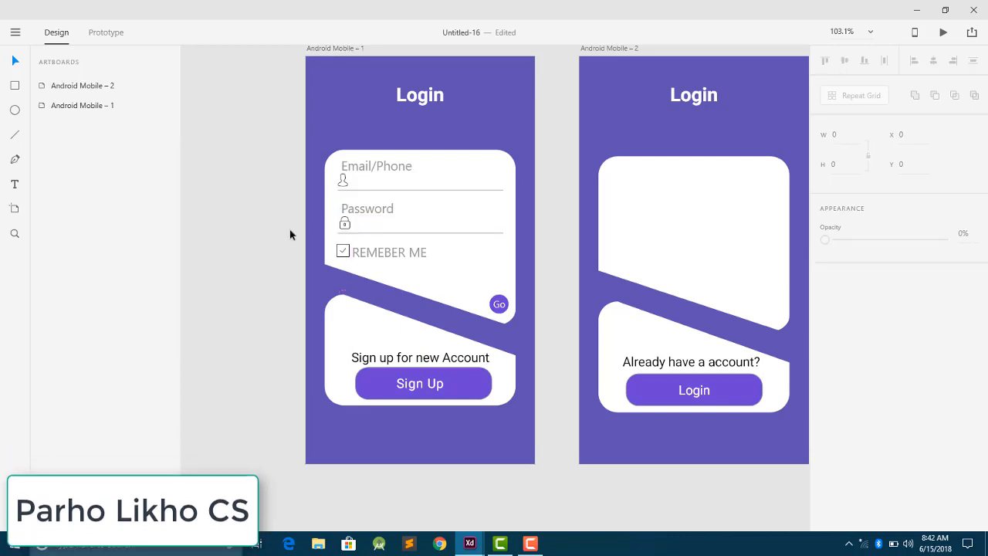
# Enlarge the Go button group on the login card to 40 by 40.
pyautogui.scroll(-2, 395, 277)
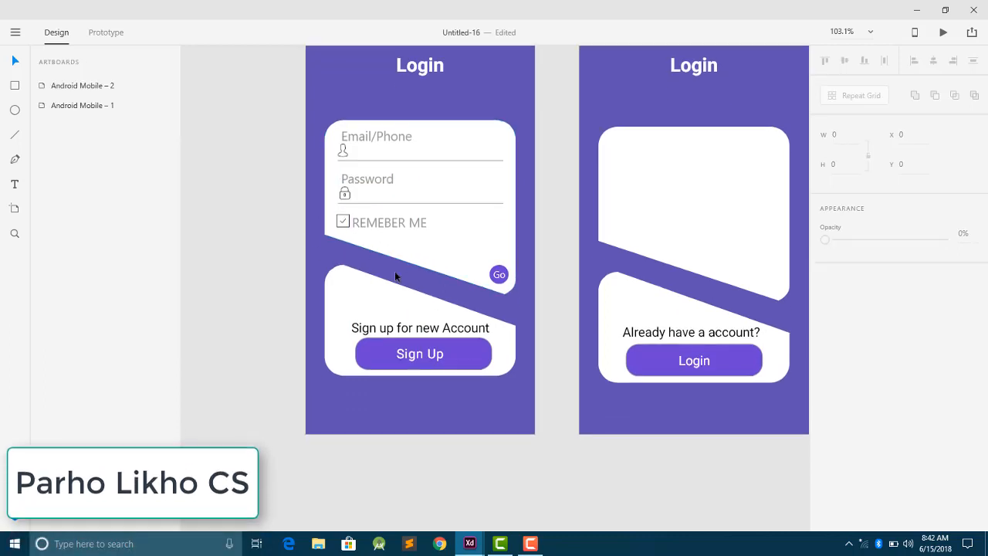
pyautogui.click(500, 276)
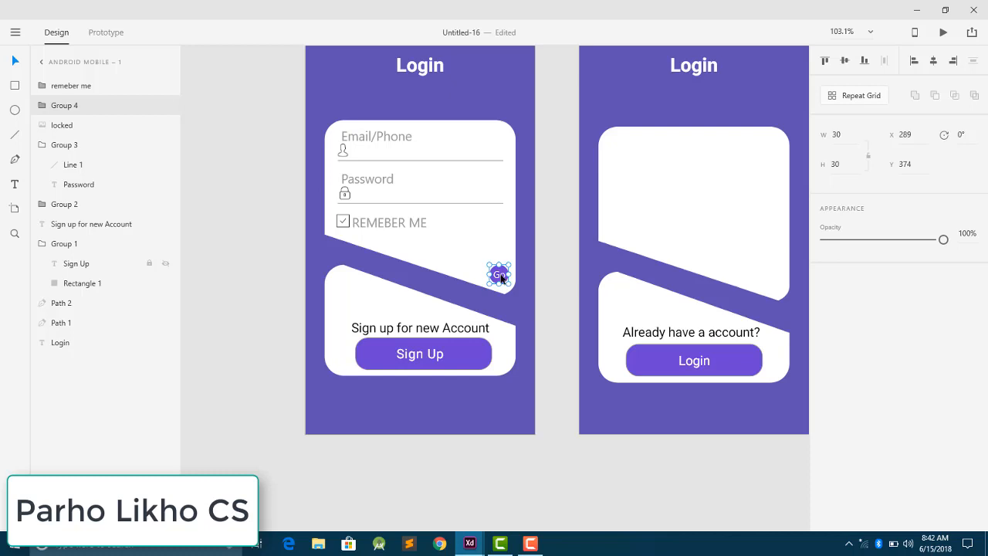
pyautogui.click(847, 135)
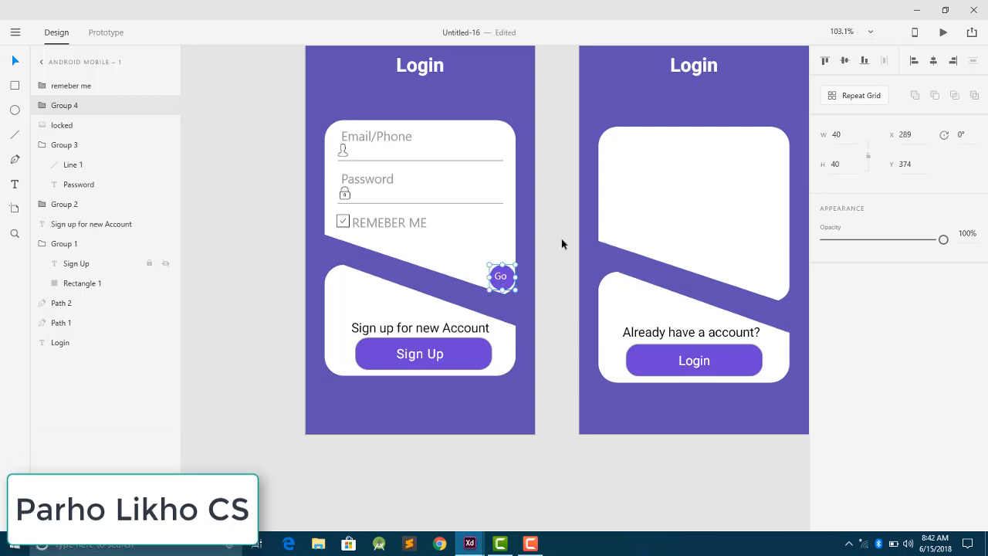
# Set the Go text's font size to 20 and centre it on the circle.
pyautogui.doubleClick(501, 278)
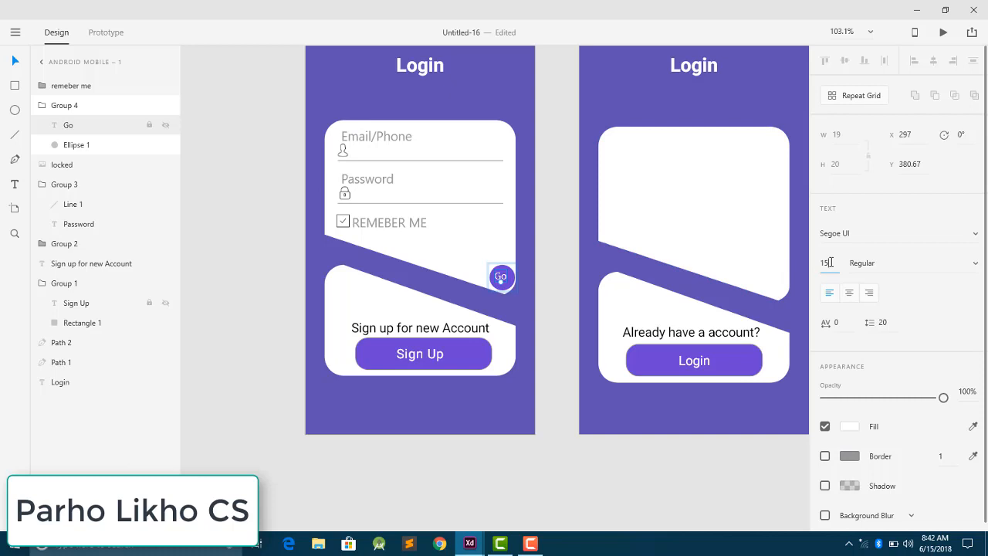
pyautogui.press('Up')
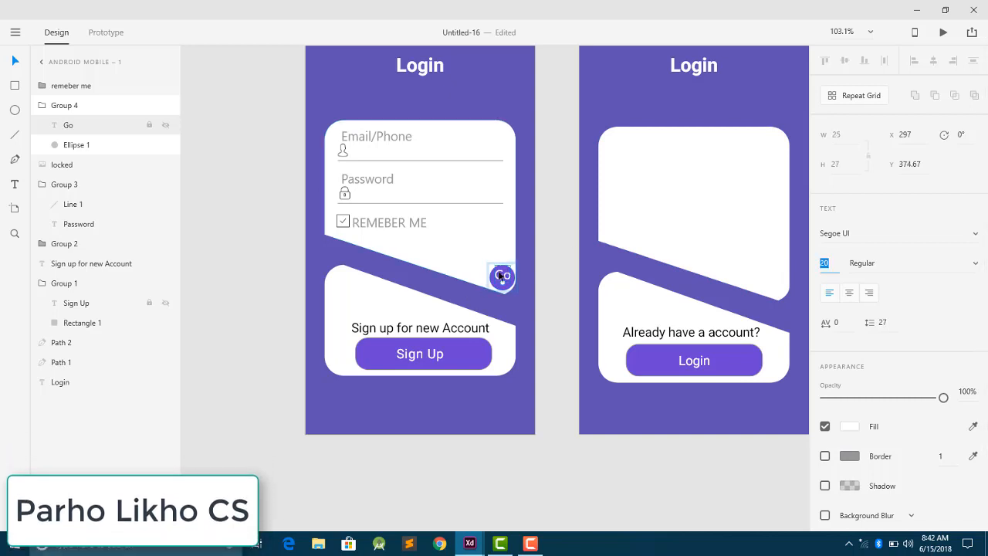
pyautogui.moveTo(500, 276); pyautogui.dragTo(499, 281)
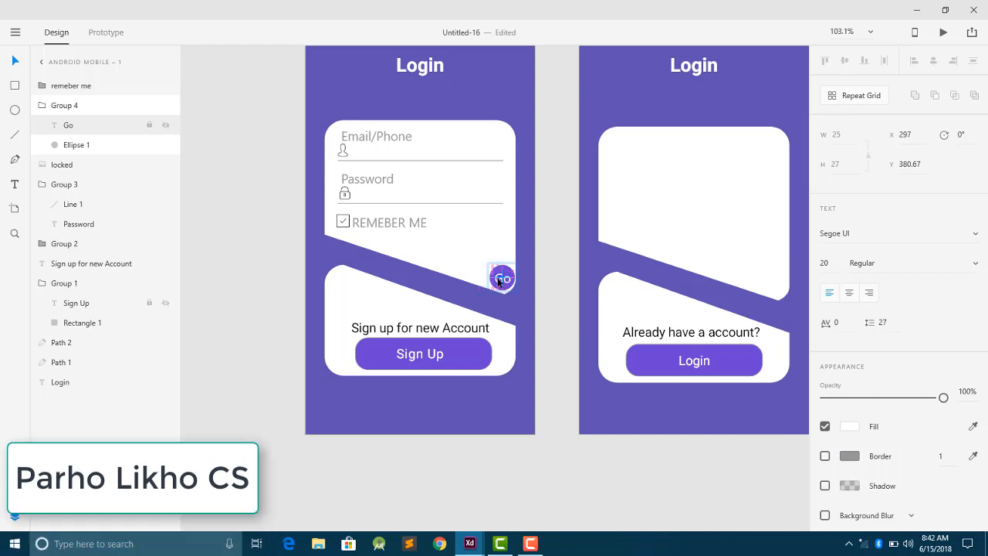
# Move the Go button group inward from the upper card's edge to X 281, Y 367.
pyautogui.click(470, 275)
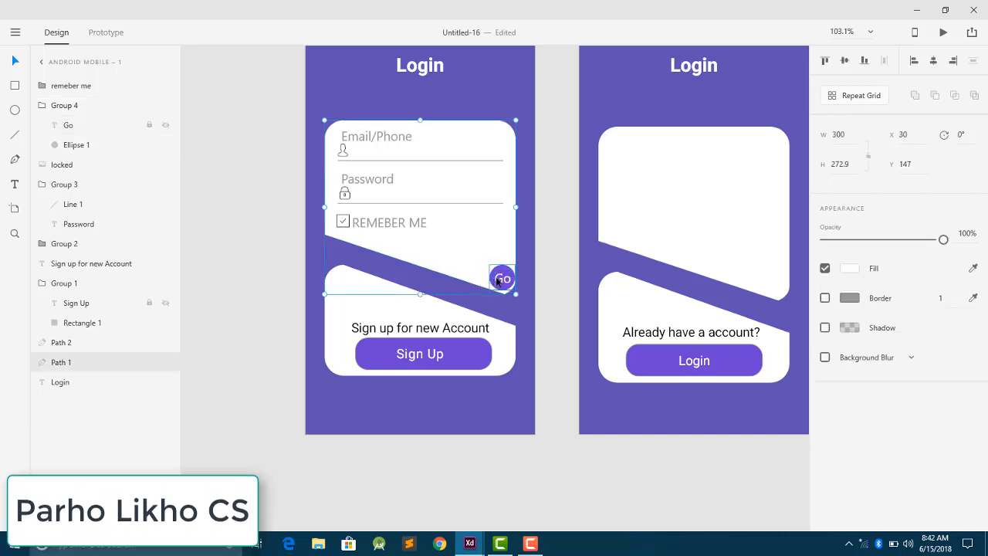
pyautogui.moveTo(499, 281); pyautogui.dragTo(493, 278)
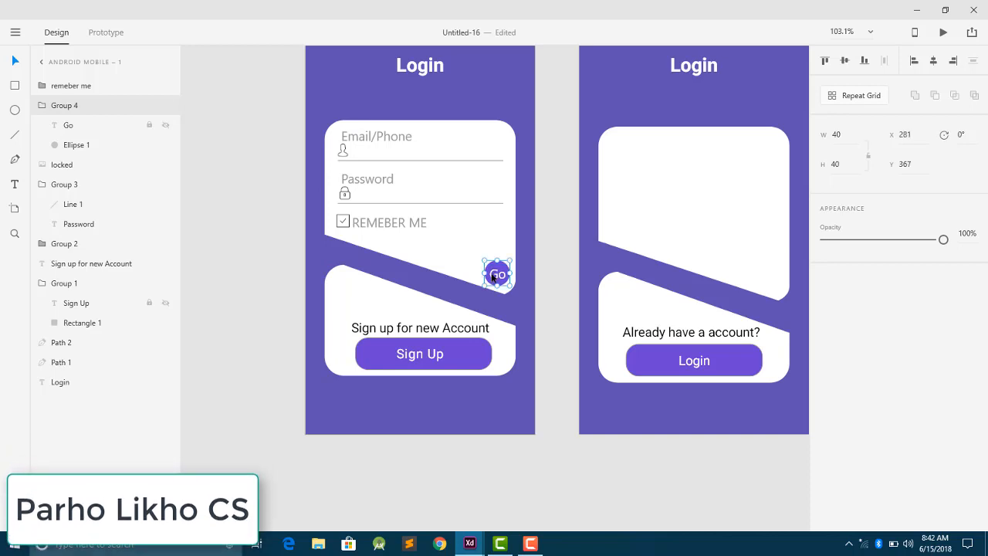
pyautogui.click(543, 293)
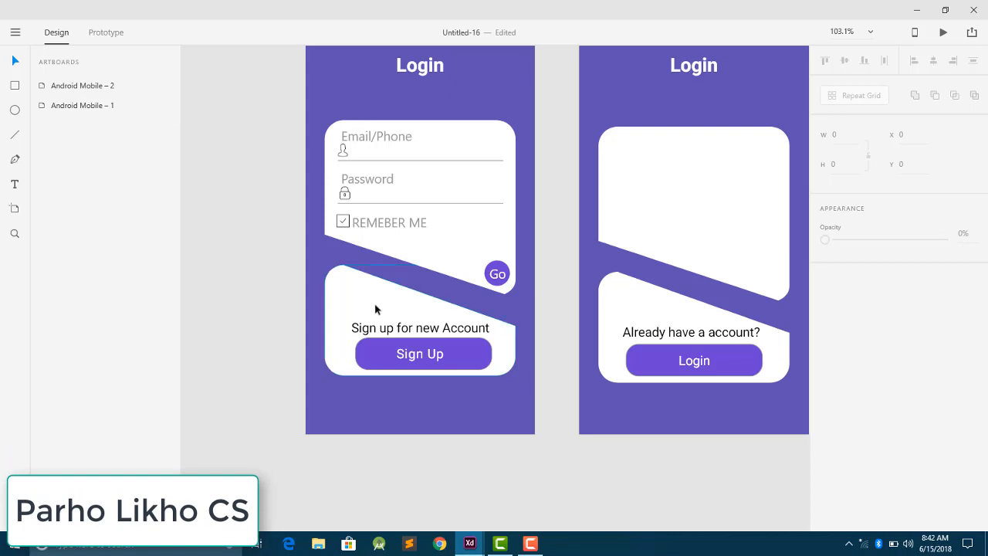
# Change the title text on the Android Mobile – 2 artboard to "Sign Up".
pyautogui.scroll(2, 278, 275)
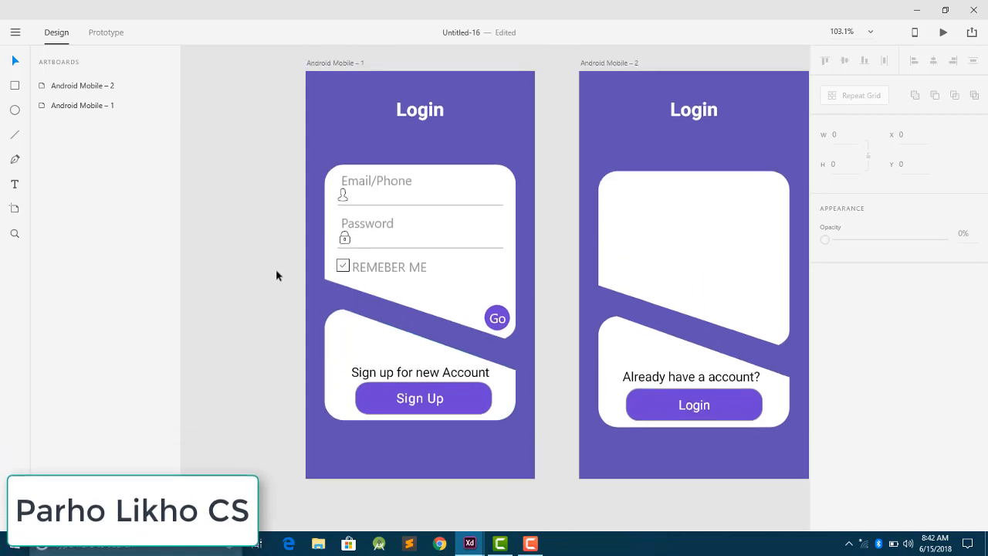
pyautogui.click(679, 225)
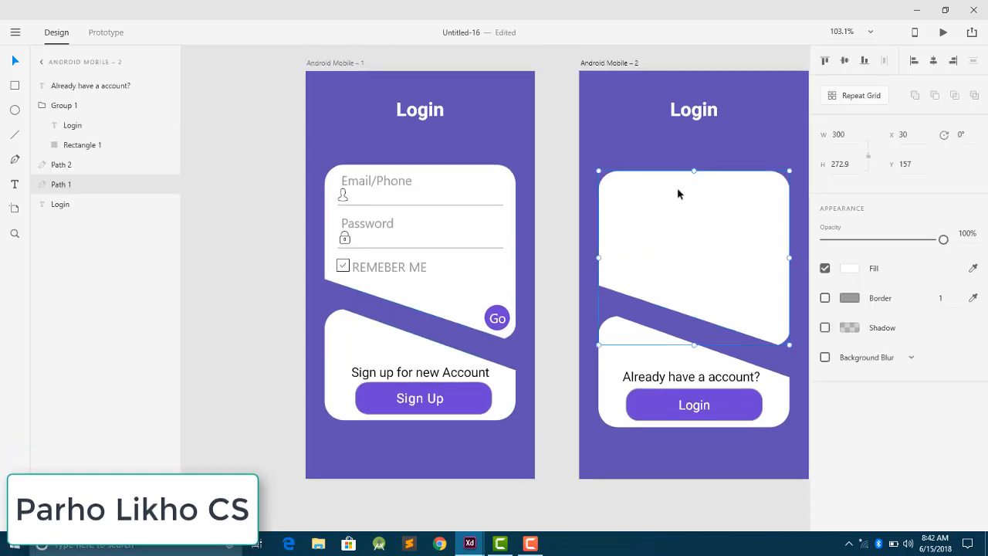
pyautogui.click(690, 109)
pyautogui.doubleClick(689, 108)
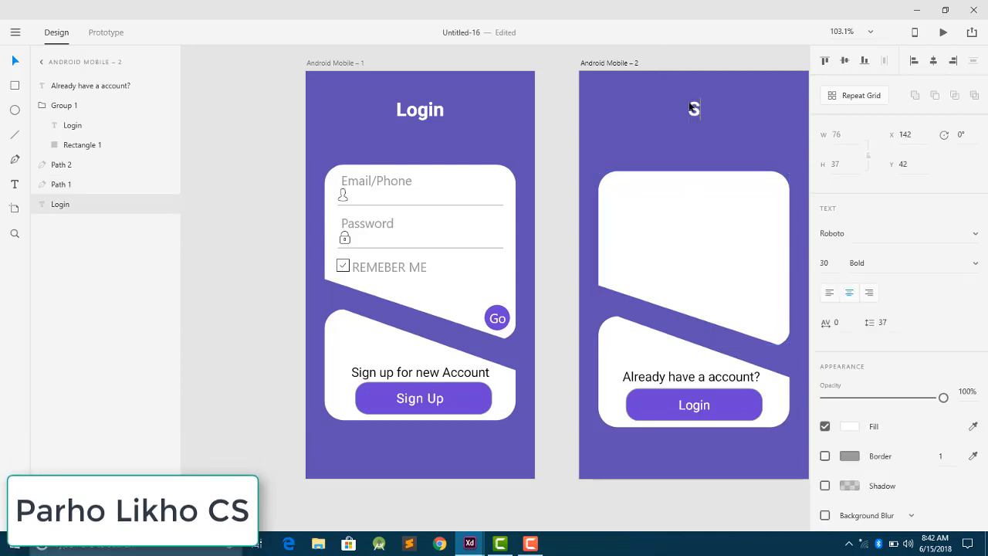
pyautogui.write('Sign Up')
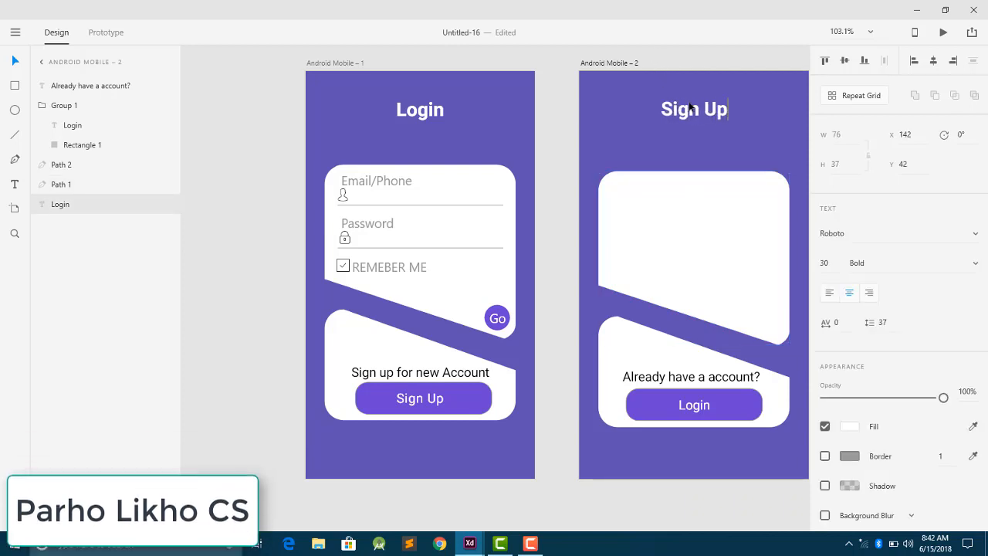
pyautogui.press('Escape')
# Move the "locked" icon layer into the Password field's group on the login artboard.
pyautogui.scroll(-3, 588, 340)
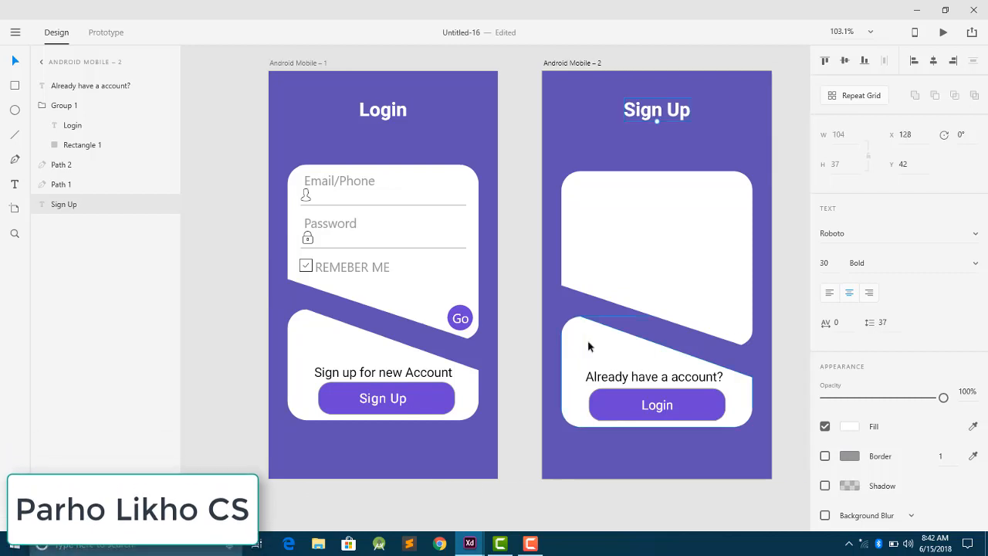
pyautogui.click(373, 249)
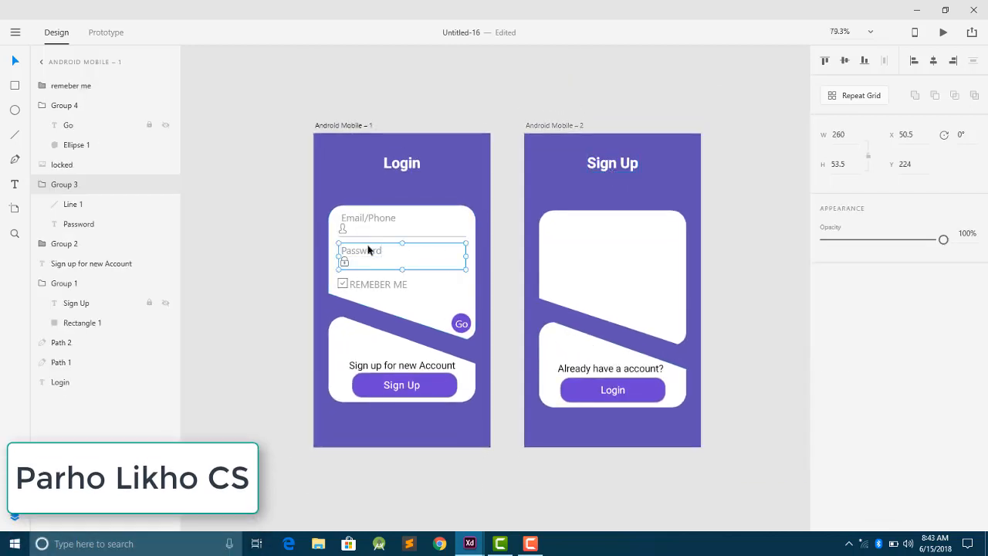
pyautogui.click(41, 187)
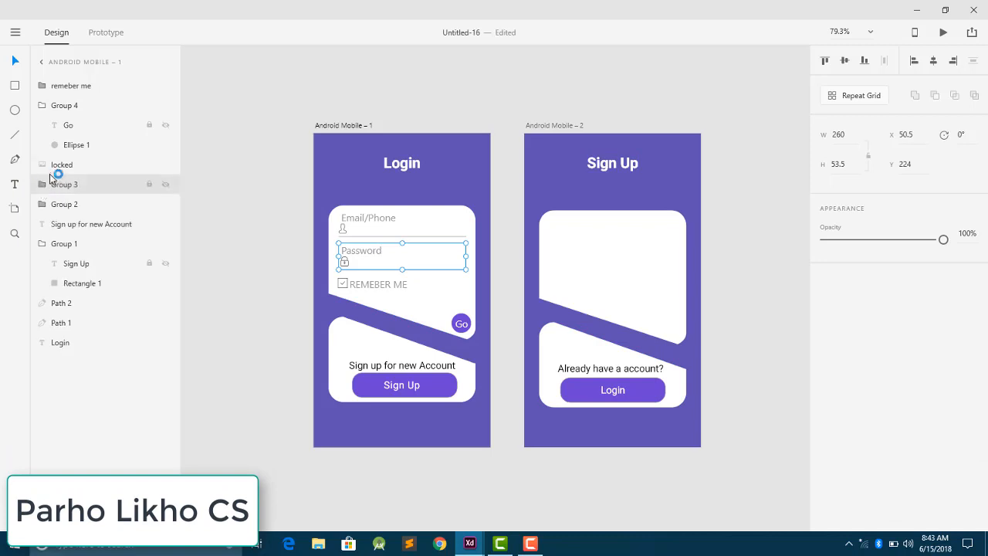
pyautogui.click(54, 167)
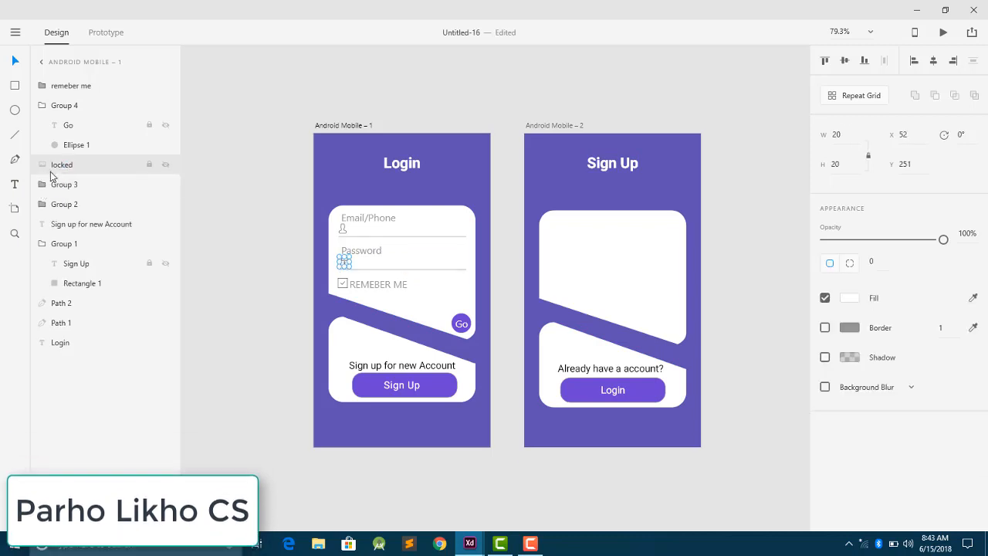
pyautogui.click(46, 183)
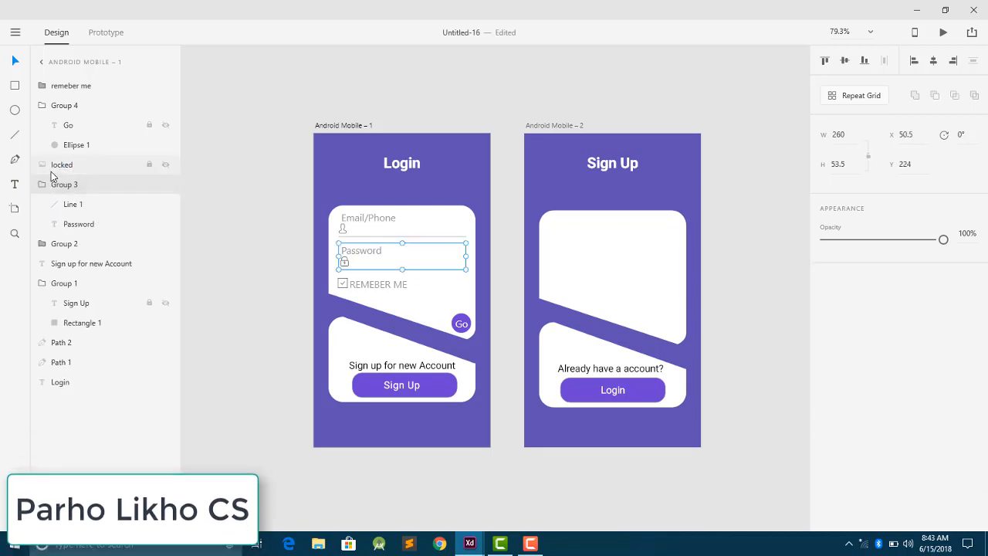
pyautogui.moveTo(51, 172); pyautogui.dragTo(55, 197)
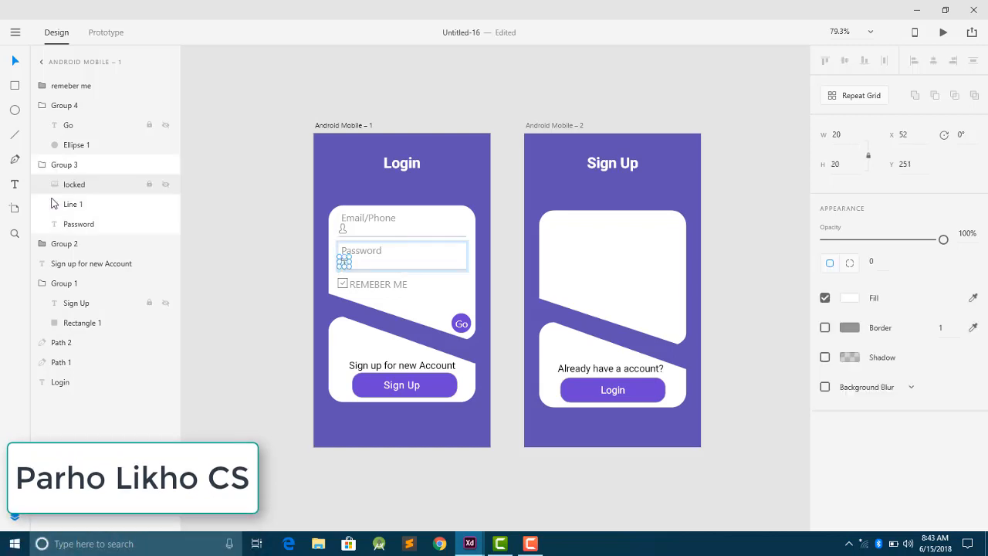
pyautogui.click(217, 201)
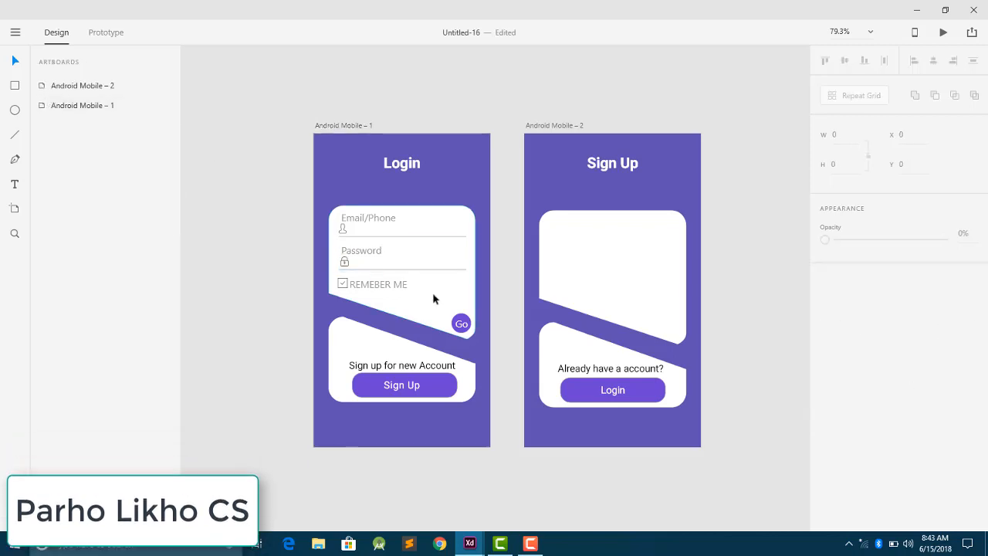
# Copy the Email/Phone field group from the login screen onto the Sign Up screen's upper card at X 50, Y 184.
pyautogui.click(396, 224)
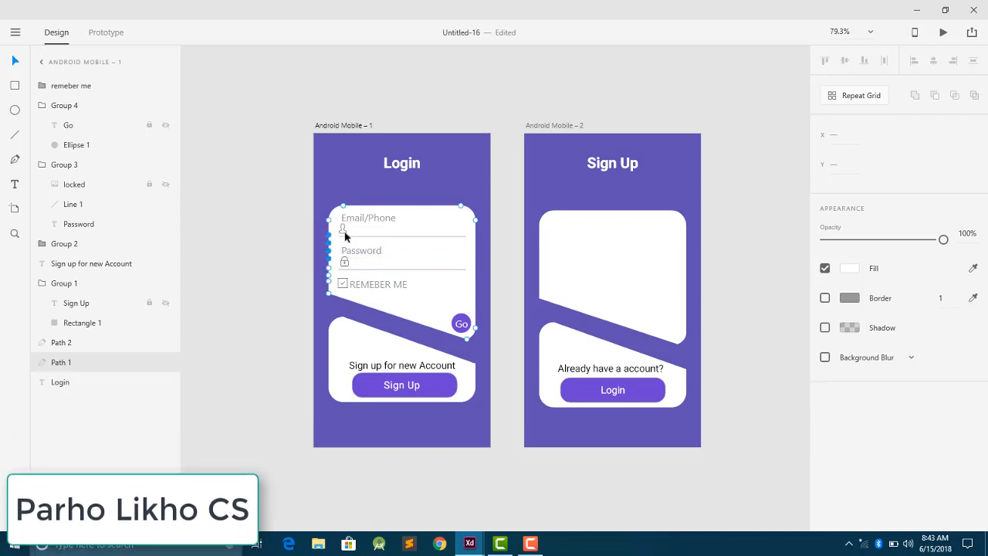
pyautogui.click(365, 217)
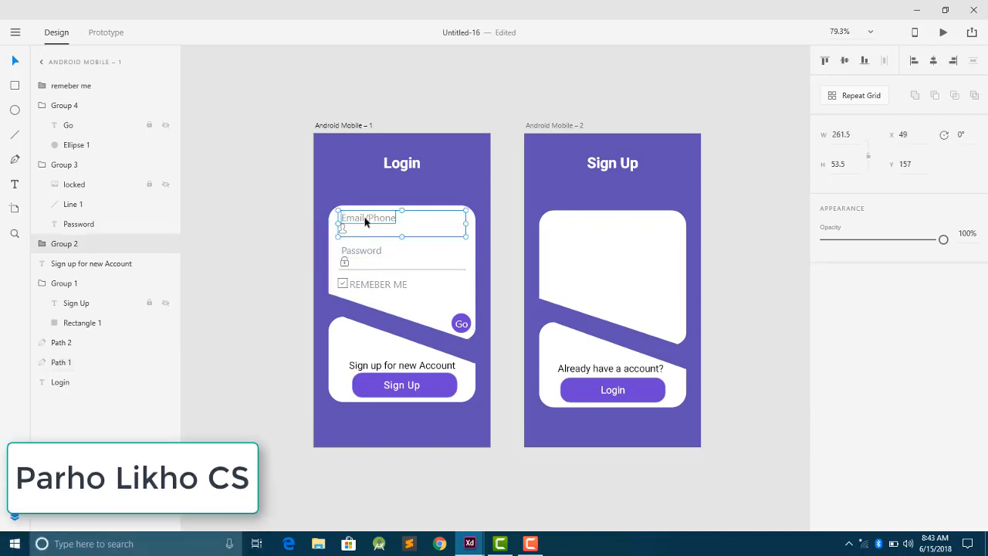
pyautogui.moveTo(368, 218); pyautogui.dragTo(576, 234)
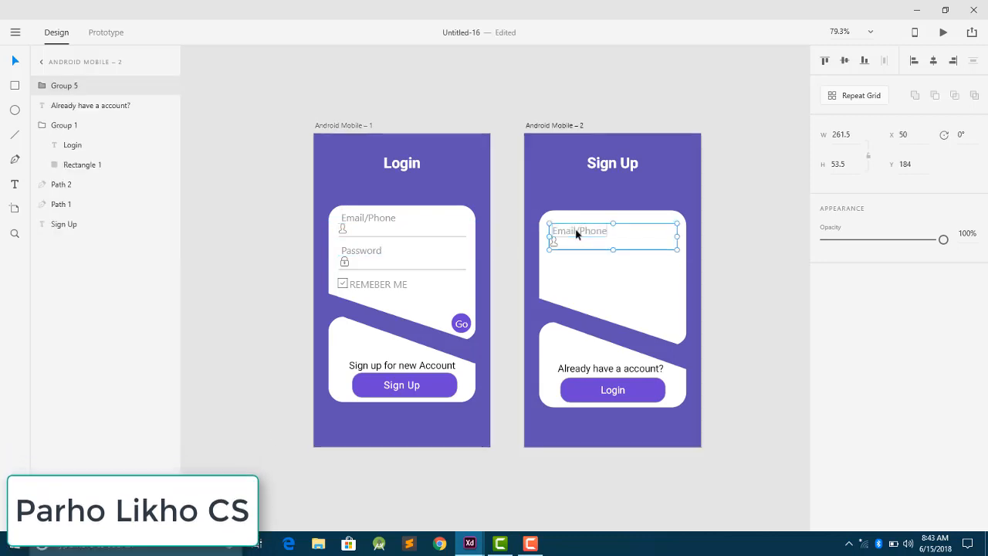
pyautogui.doubleClick(575, 236)
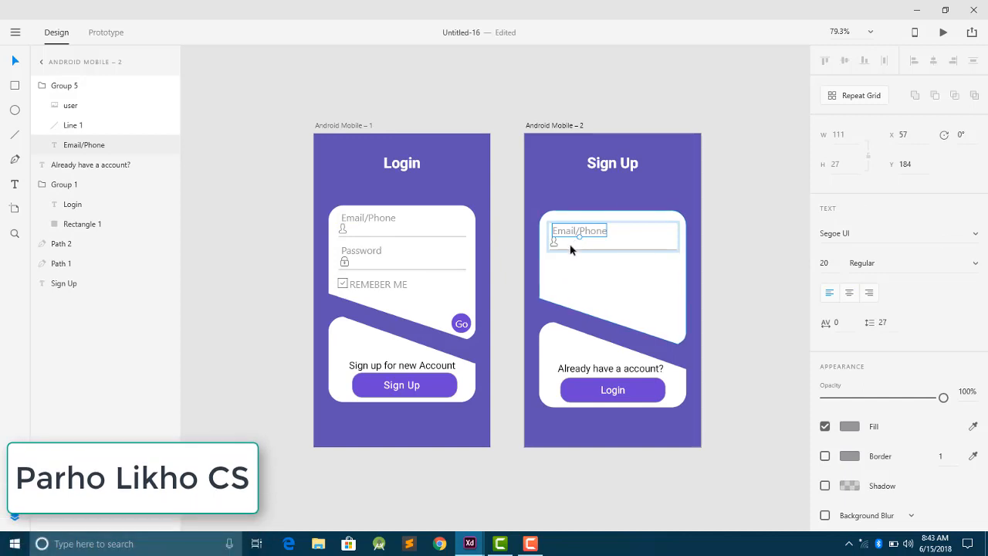
pyautogui.click(575, 243)
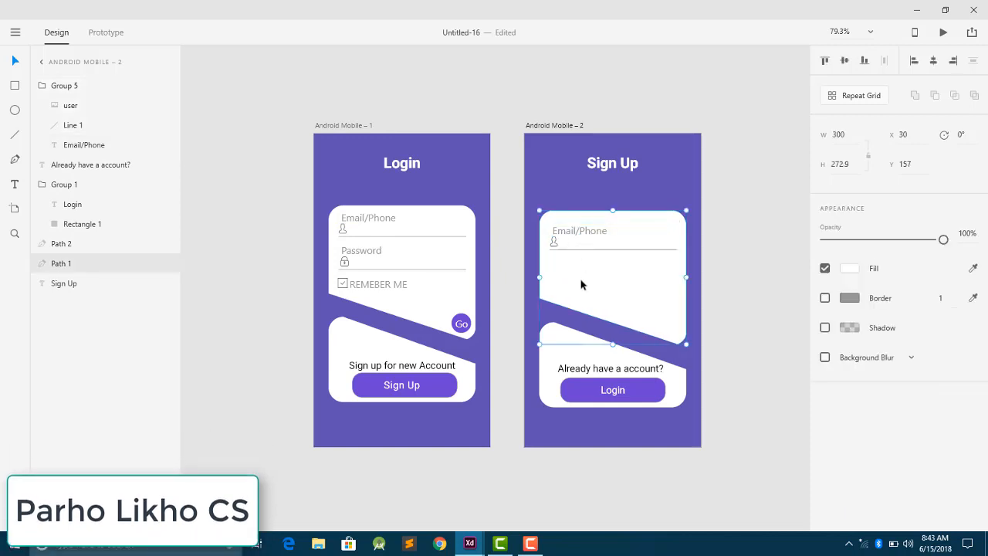
# Nudge the Email/Phone field group on the Sign Up screen's upper card to X 49, Y 184.
pyautogui.doubleClick(575, 239)
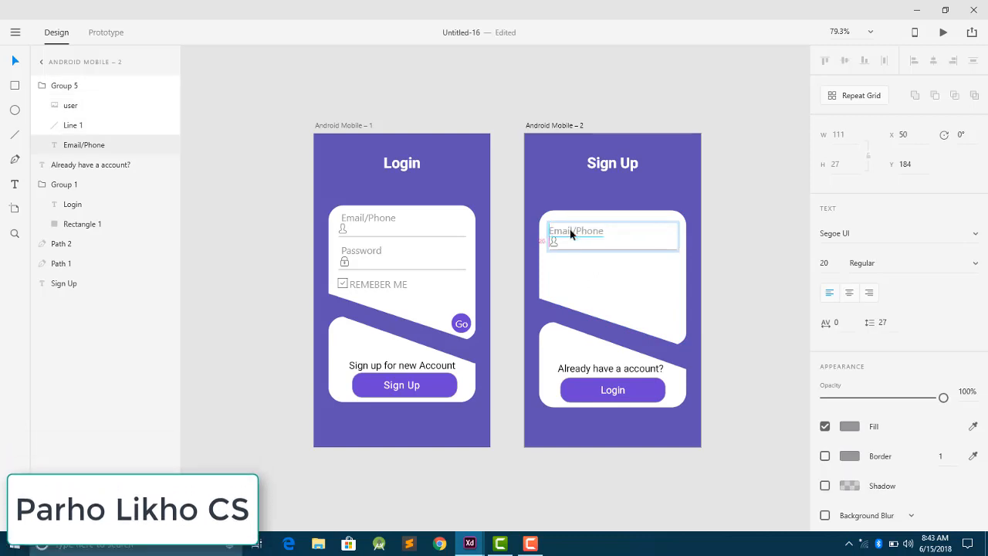
pyautogui.moveTo(575, 233); pyautogui.dragTo(572, 234)
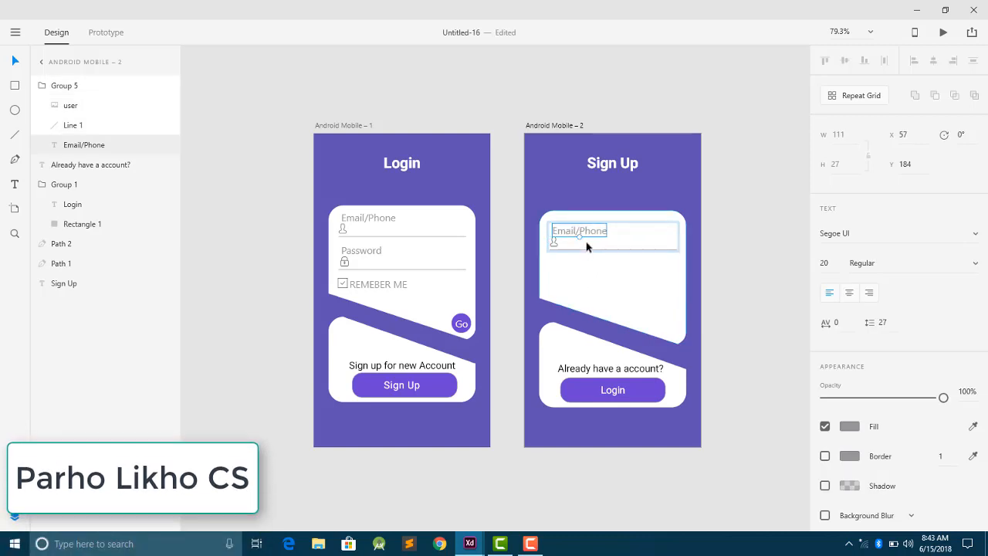
pyautogui.click(586, 248)
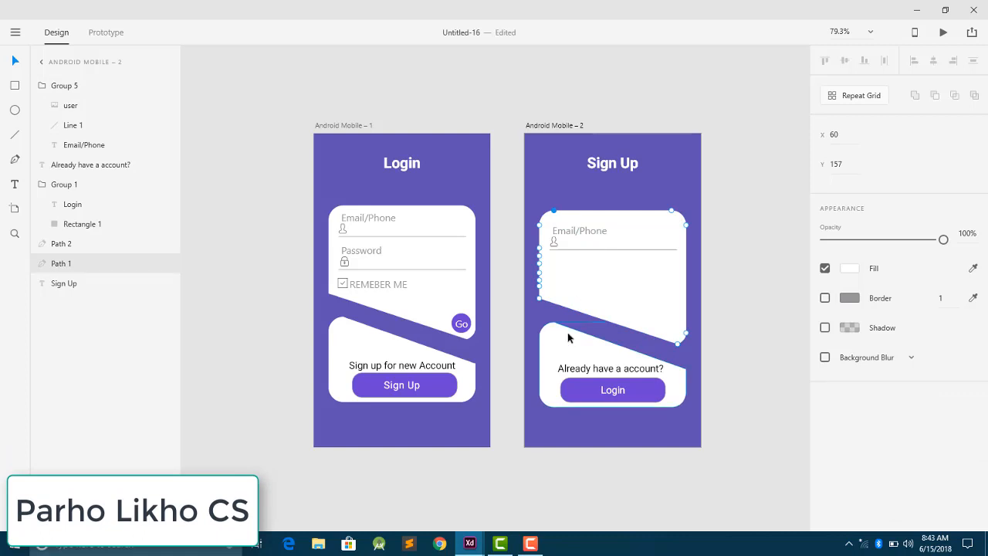
pyautogui.click(517, 481)
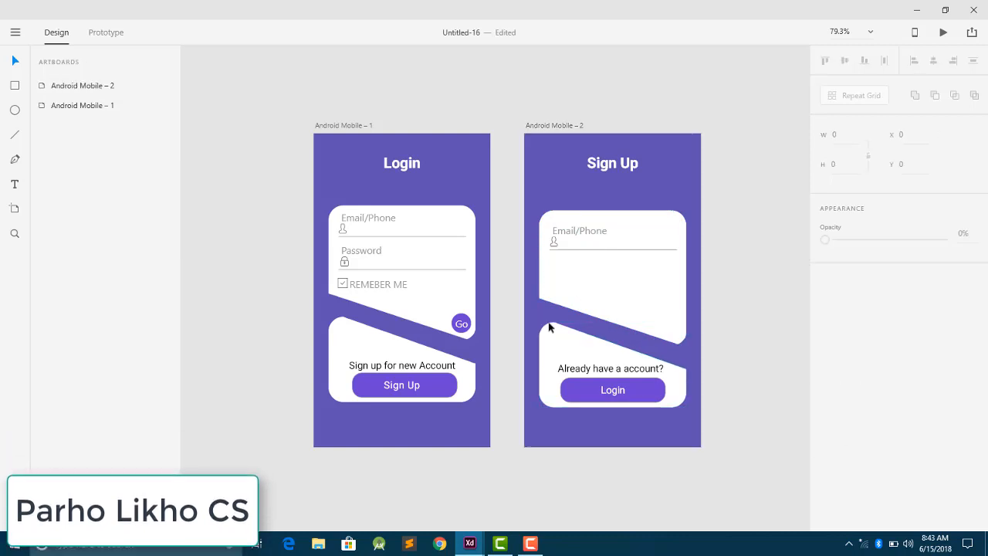
pyautogui.click(580, 241)
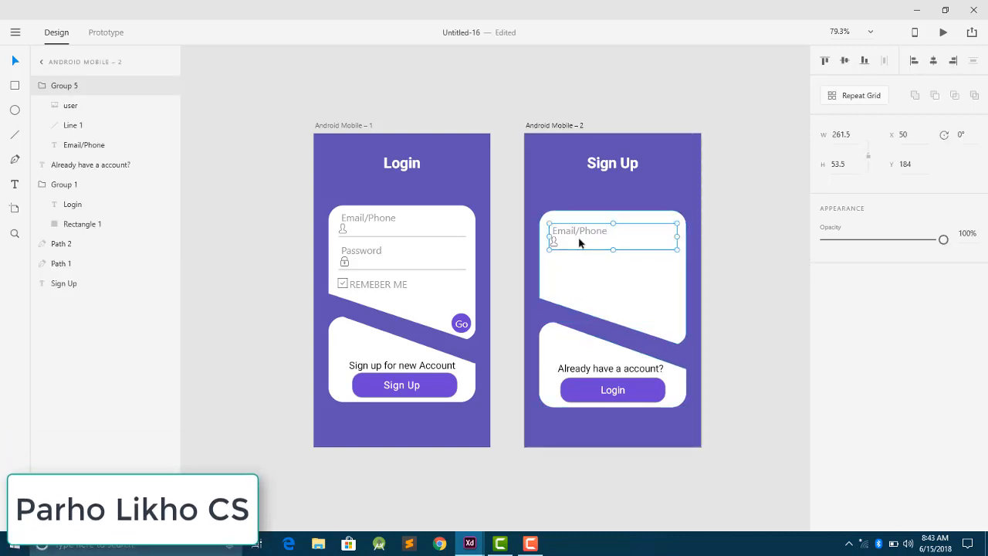
pyautogui.click(581, 242)
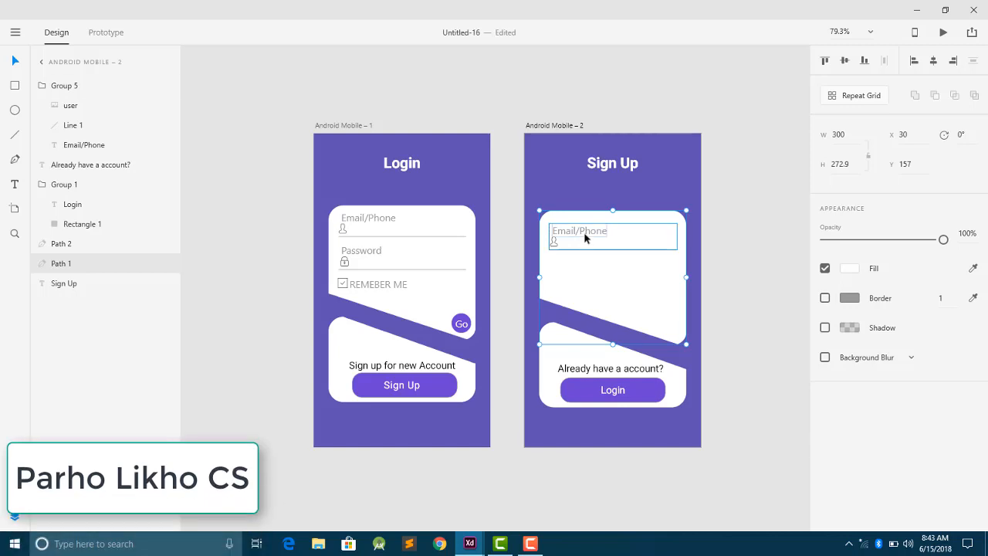
pyautogui.click(583, 239)
pyautogui.moveTo(584, 238); pyautogui.dragTo(584, 237)
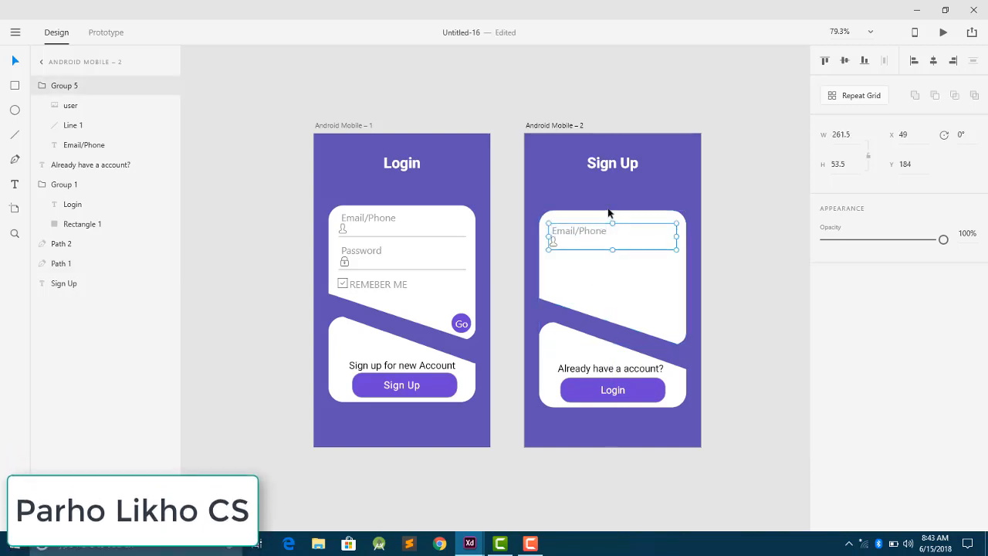
# Stretch the Sign Up screen's upper card upward to H 325.3, Y 104.6 and move the Email/Phone field group to X 49, Y 122.
pyautogui.click(606, 215)
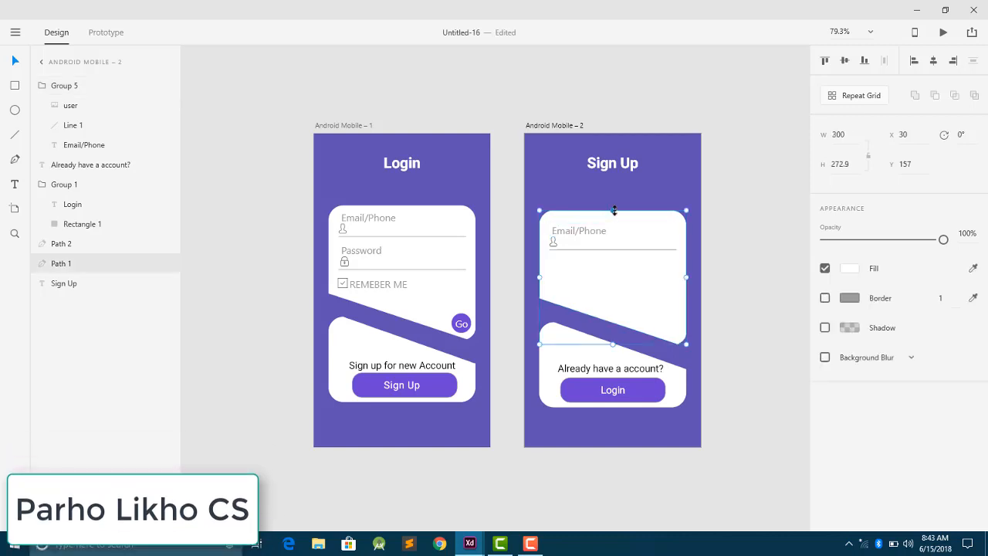
pyautogui.moveTo(609, 213); pyautogui.dragTo(588, 204)
pyautogui.click(591, 232)
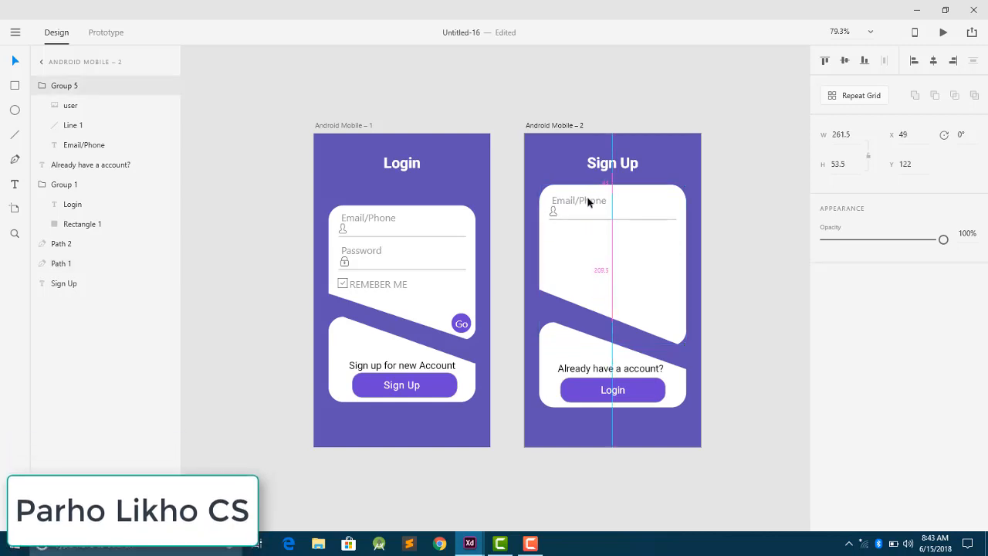
# Copy the Password field group from the login screen onto the Sign Up screen's upper card at X 46.5, Y 197.
pyautogui.click(404, 266)
pyautogui.click(350, 253)
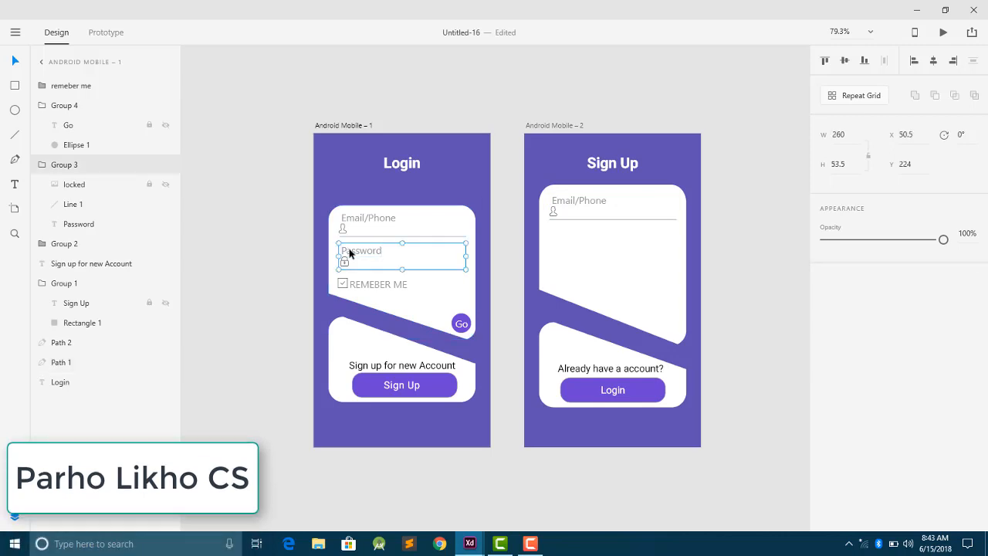
pyautogui.hotkey('ctrl', 'g')
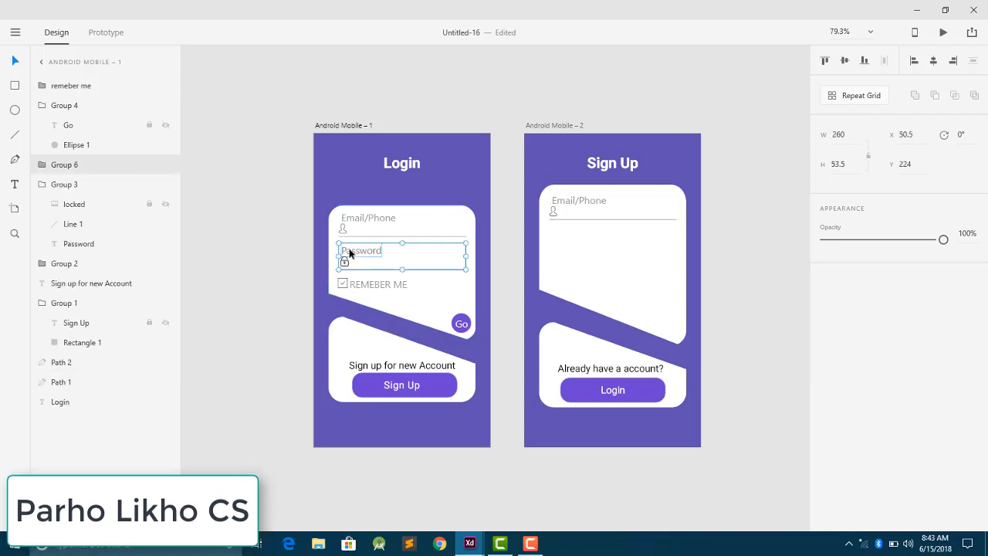
pyautogui.moveTo(350, 252)
pyautogui.mouseDown()
pyautogui.moveTo(580, 242)
pyautogui.moveTo(548, 243)
pyautogui.moveTo(558, 240)
pyautogui.mouseUp()
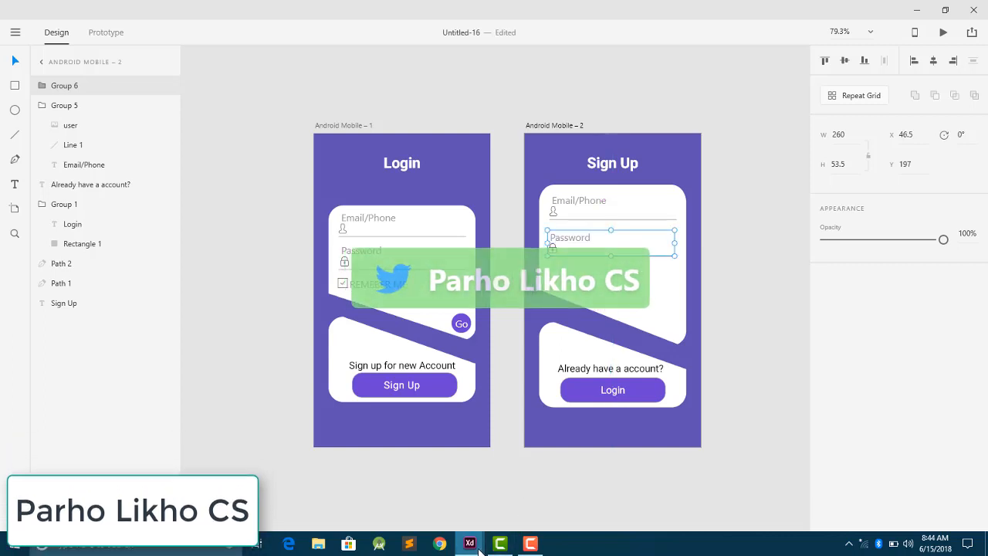
# Copy the sign-up screen's group of input fields and terms checkbox from the "UI UX Design Login For youtube Video" document and return to Untitled-16.
pyautogui.moveTo(479, 548)
pyautogui.click(403, 494)
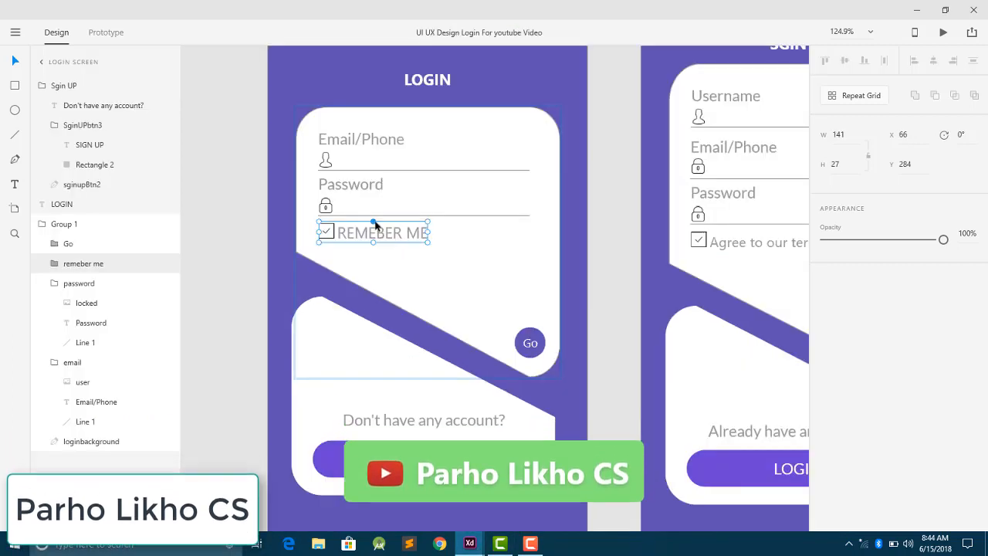
pyautogui.hscroll(5, 622, 247)
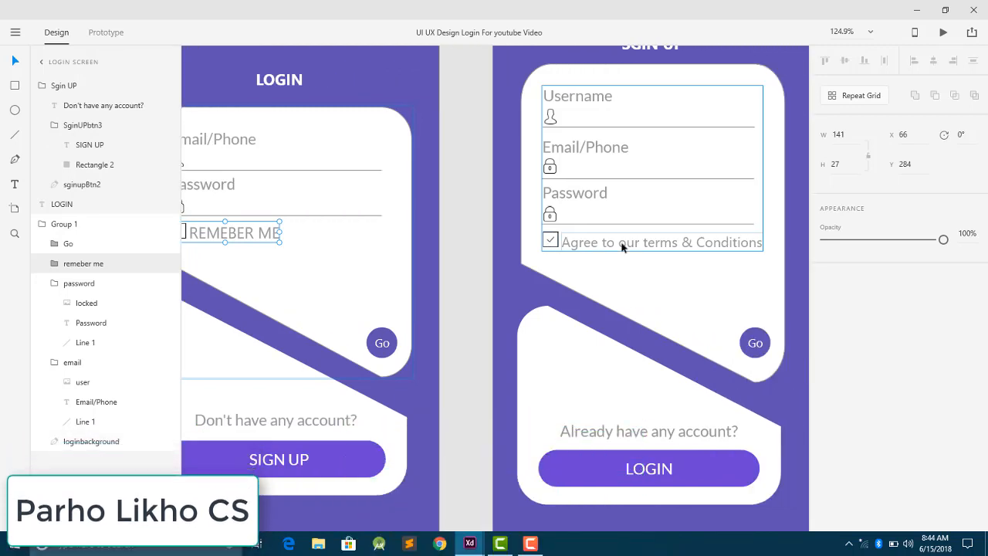
pyautogui.click(594, 200)
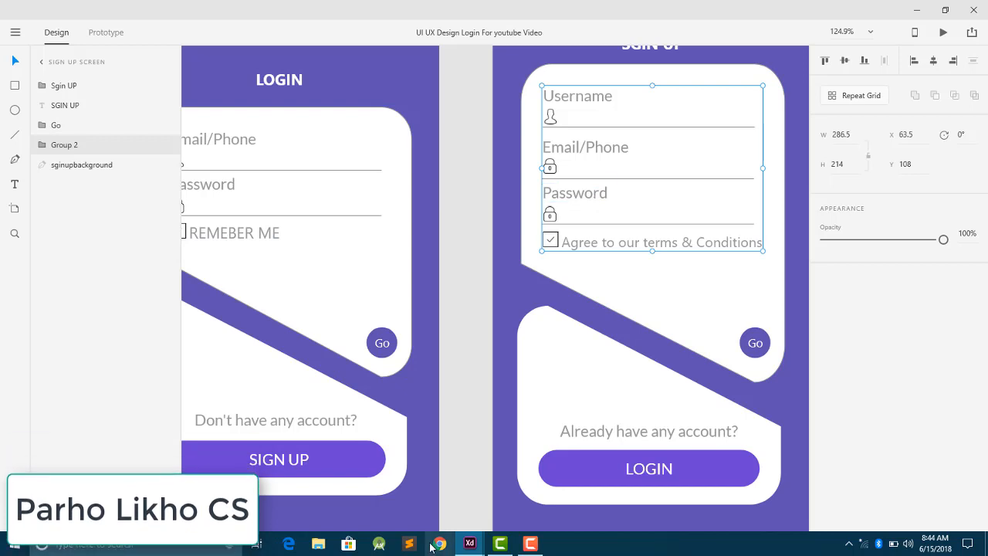
pyautogui.moveTo(469, 543)
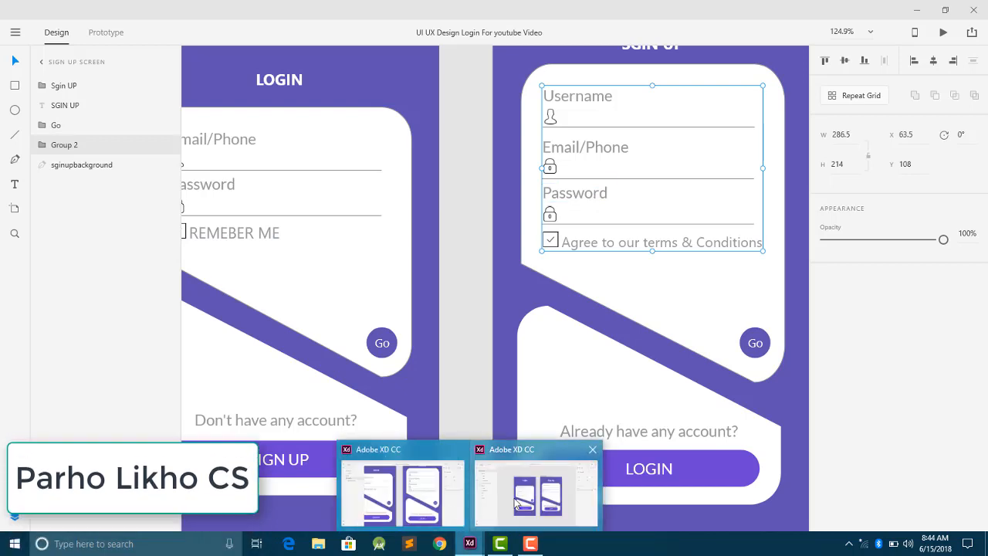
pyautogui.click(484, 506)
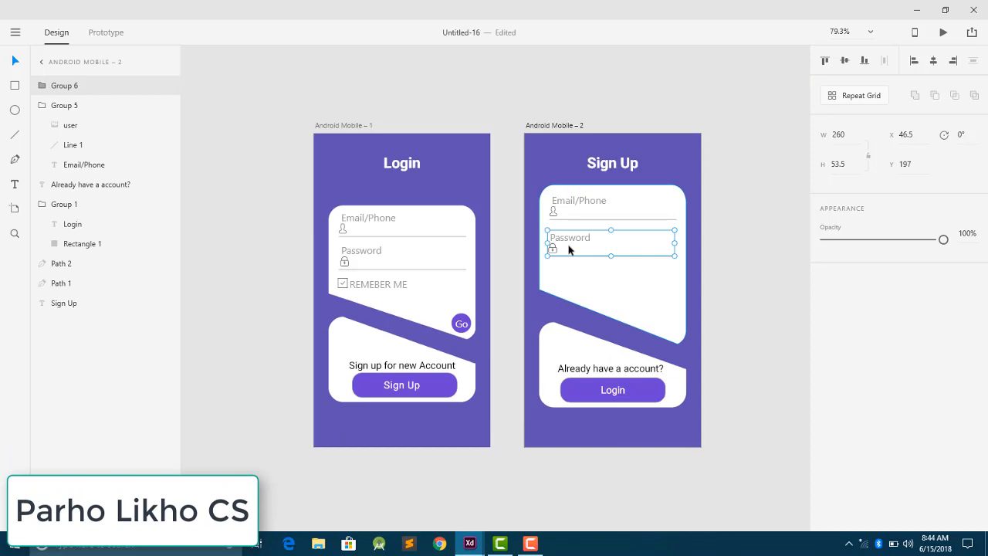
# Replace the Password and Email/Phone groups on the Sign Up screen's upper card with the copied field group.
pyautogui.press('Delete')
pyautogui.click(576, 214)
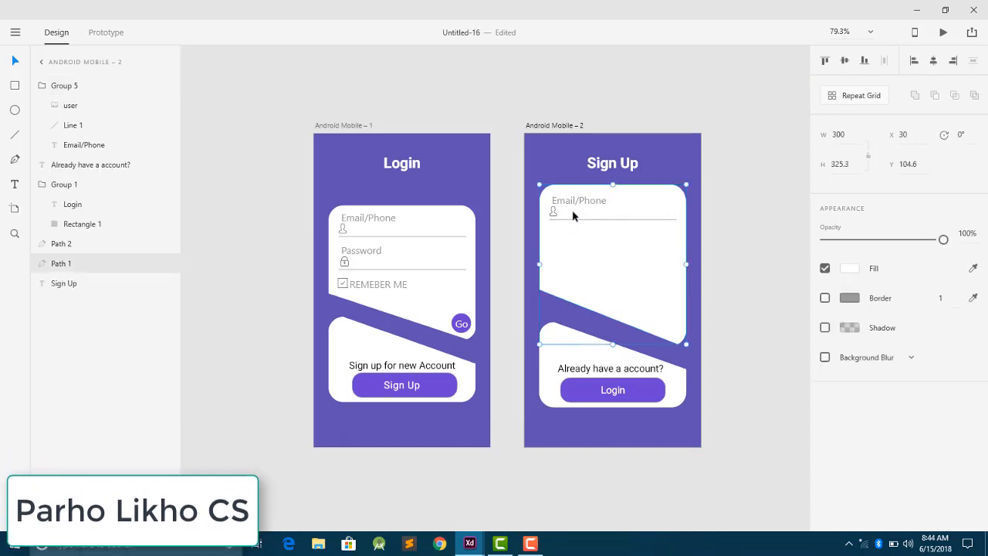
pyautogui.press('Delete')
pyautogui.hotkey('ctrl', 'v')
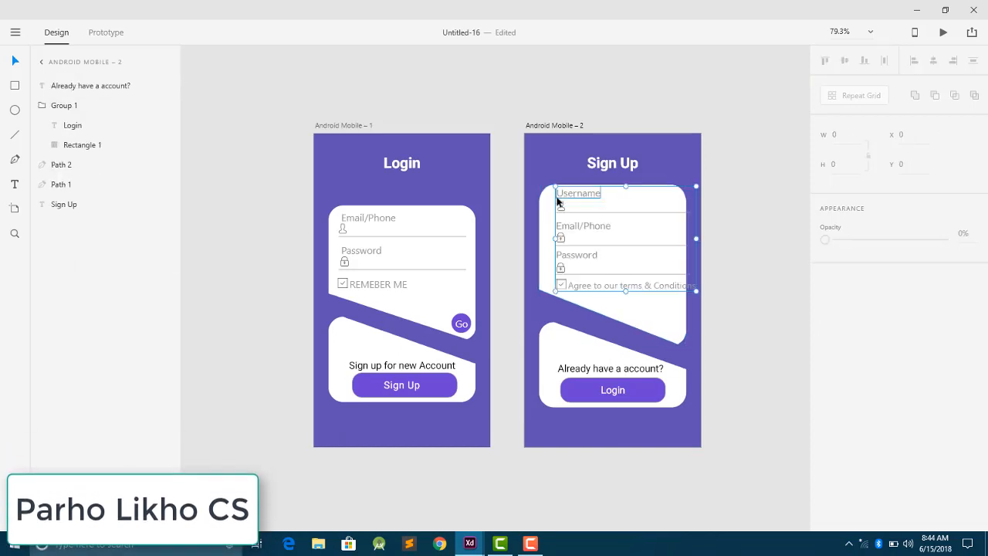
# Fit the pasted field group inside the upper card at X 51.1, Y 114 with W 251.39 and H 210.
pyautogui.moveTo(588, 235); pyautogui.dragTo(583, 237)
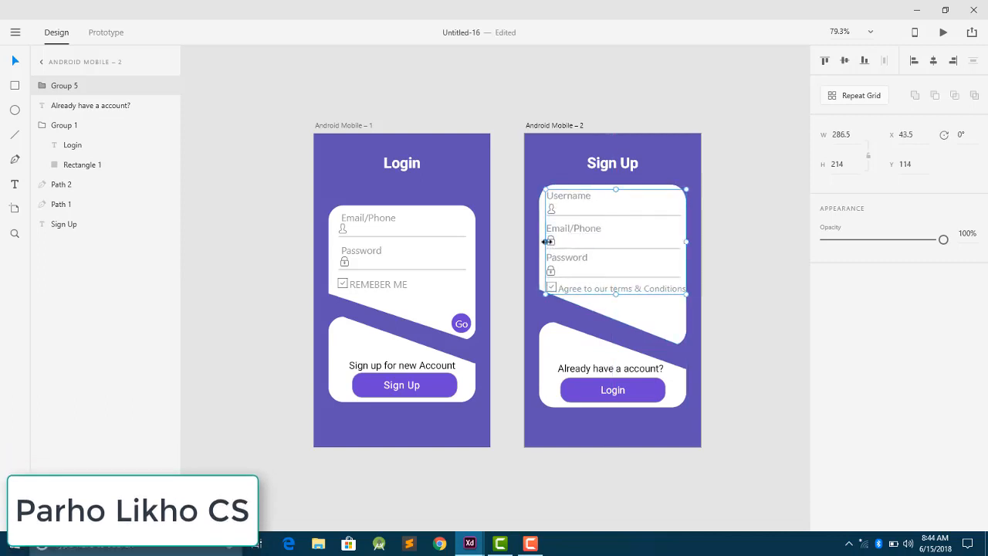
pyautogui.moveTo(545, 241); pyautogui.dragTo(551, 241)
pyautogui.moveTo(686, 241); pyautogui.dragTo(681, 243)
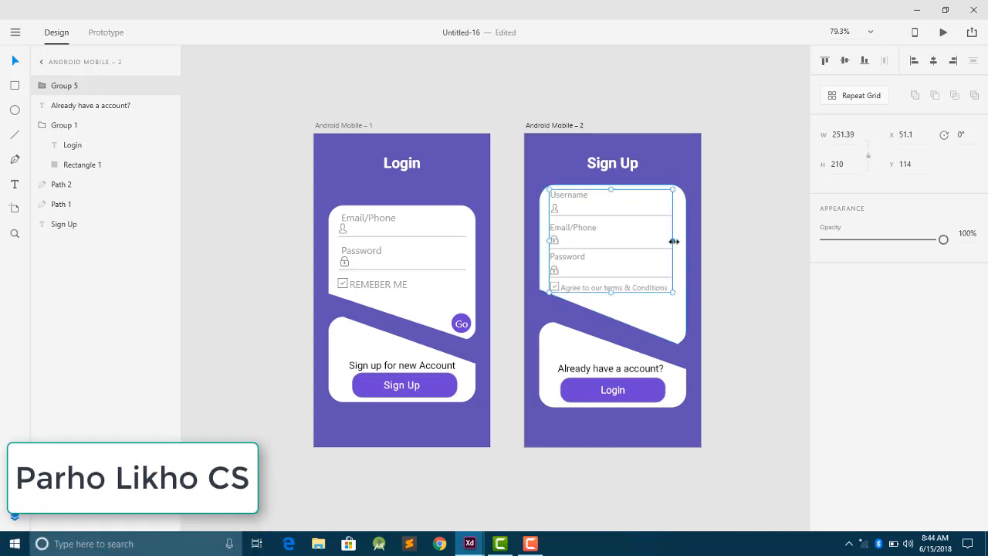
# Move the Sign Up screen's upper card down slightly to Y 108.6.
pyautogui.click(605, 263)
pyautogui.moveTo(605, 262); pyautogui.dragTo(609, 264)
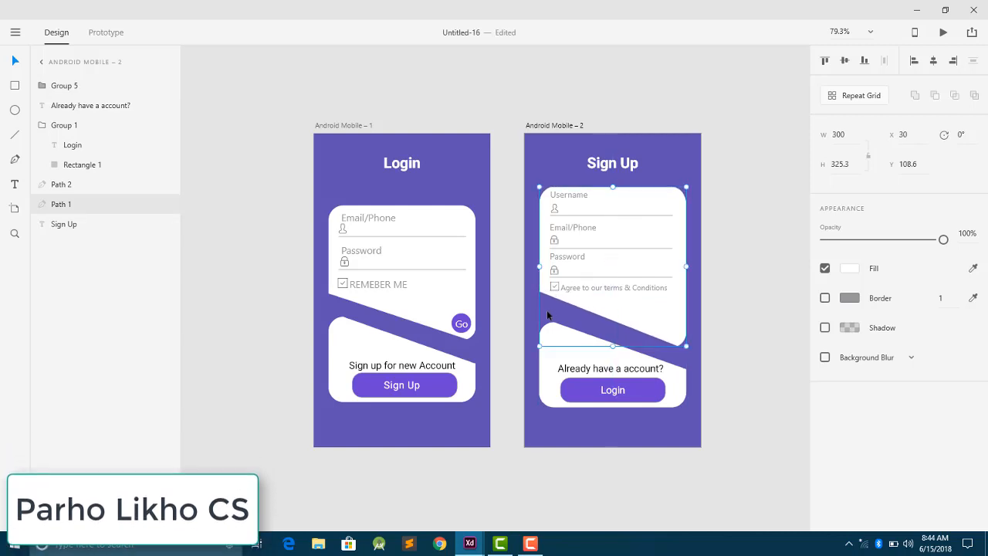
pyautogui.click(525, 319)
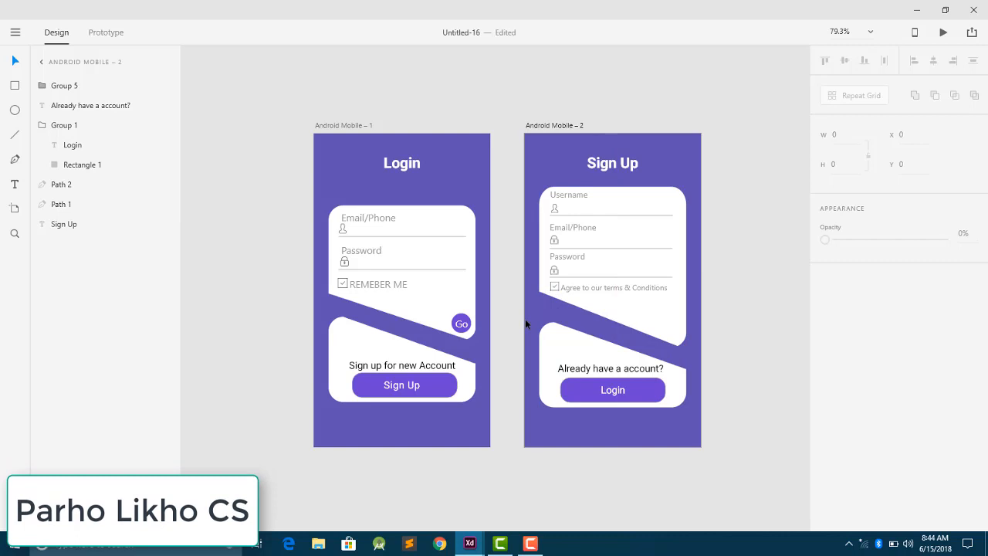
pyautogui.click(677, 257)
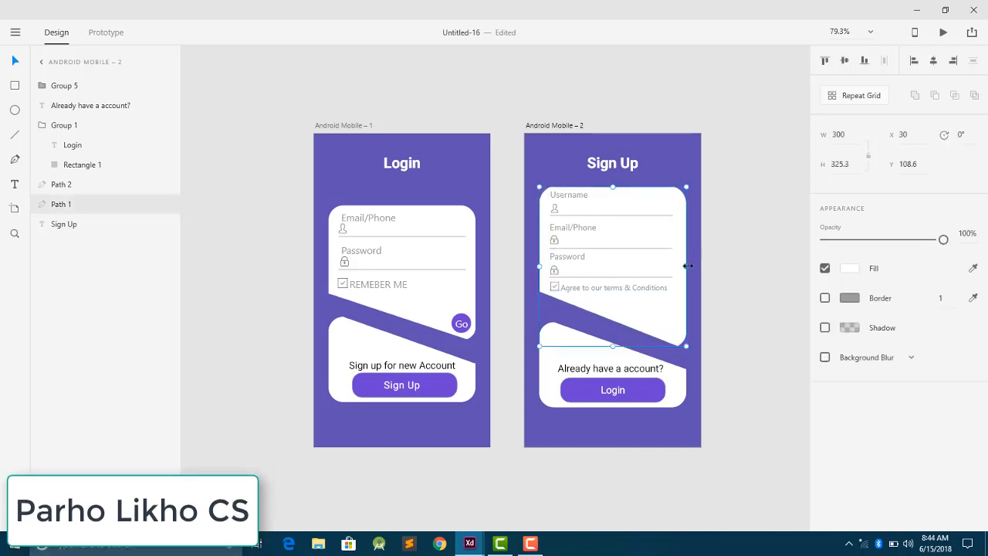
pyautogui.moveTo(689, 266); pyautogui.dragTo(686, 266)
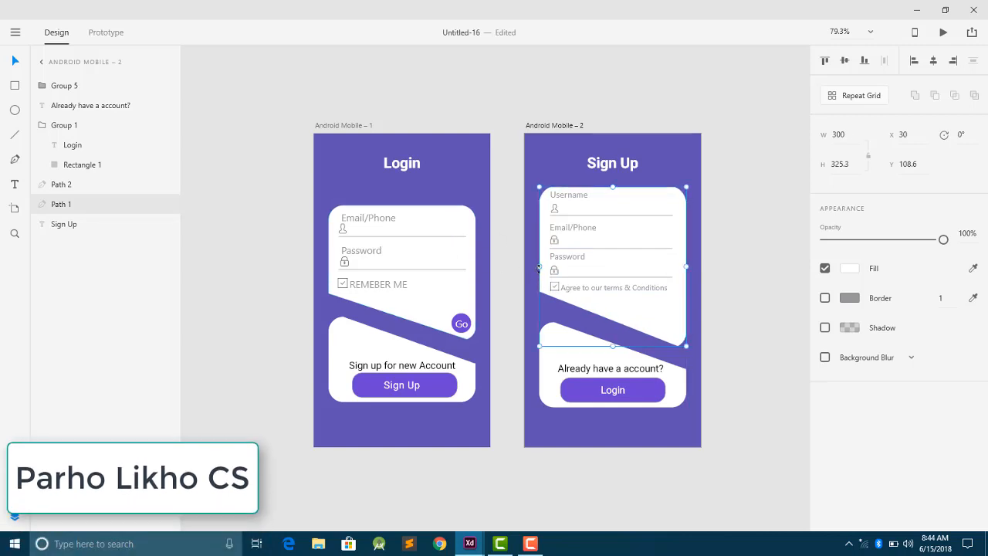
pyautogui.moveTo(540, 265); pyautogui.dragTo(539, 264)
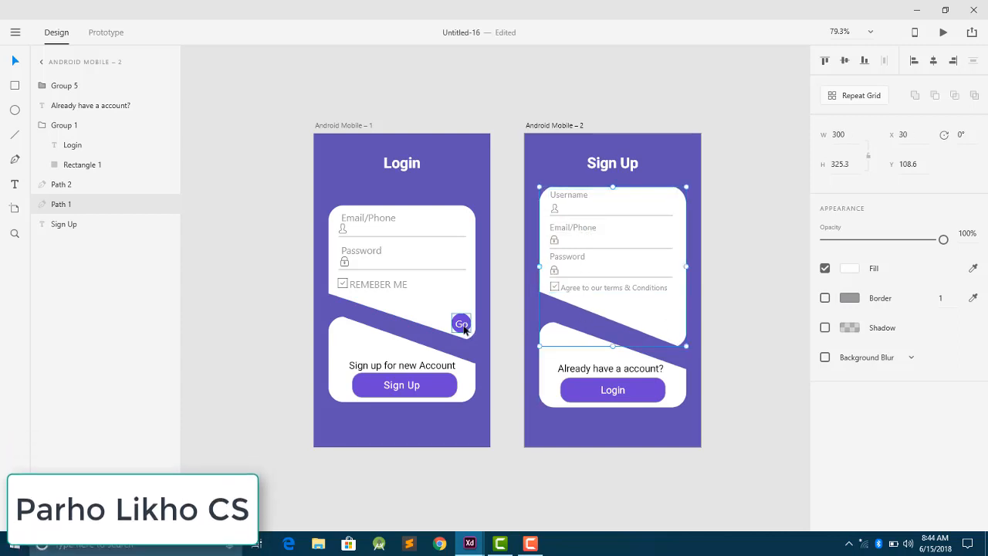
# Set the login screen's Go label to Roboto Bold and move it to Y 374.67 within its circle.
pyautogui.click(462, 325)
pyautogui.doubleClick(463, 325)
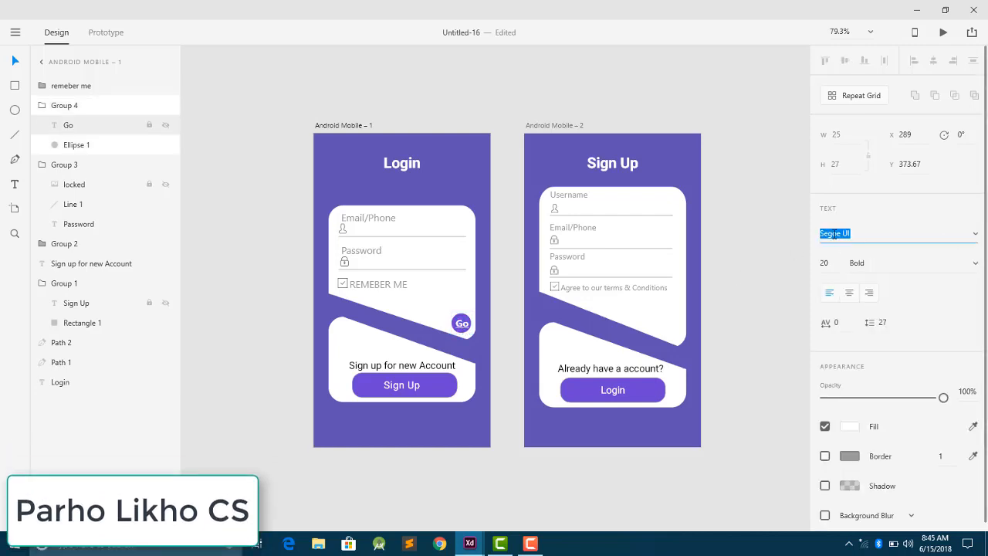
pyautogui.write('Roboto')
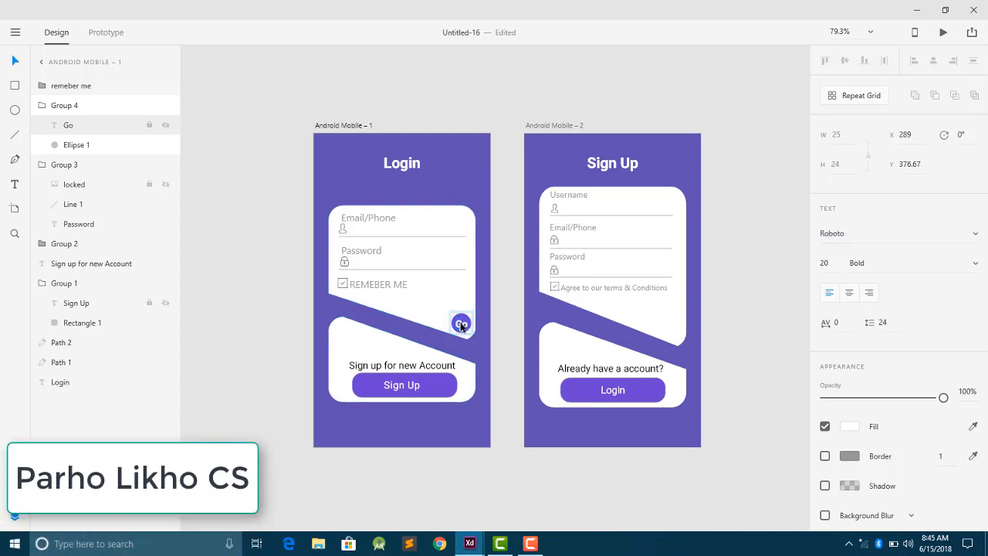
pyautogui.moveTo(461, 326); pyautogui.dragTo(459, 325)
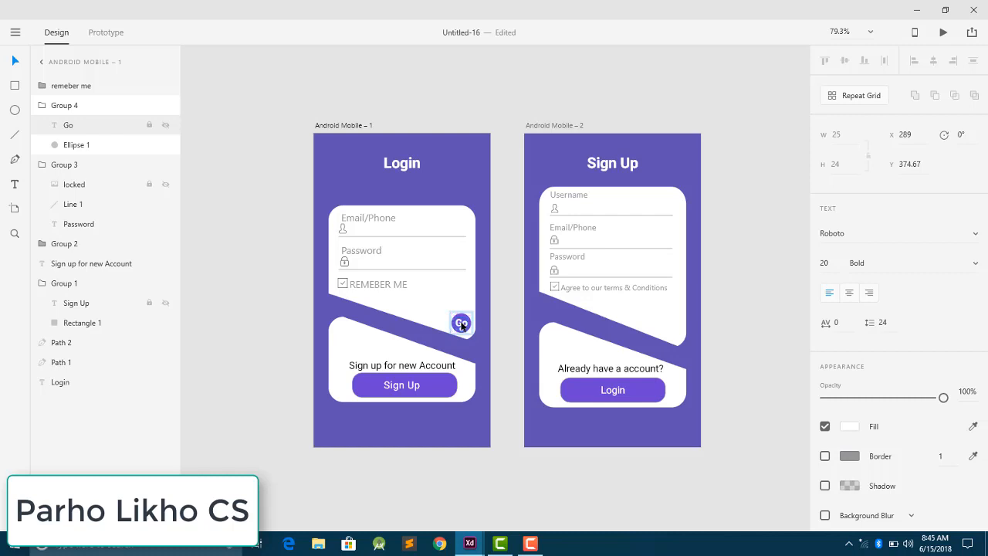
# Copy the Go button group from the login screen to the lower-right corner of the Sign Up screen's upper card at X 282.
pyautogui.scroll(5, 462, 325)
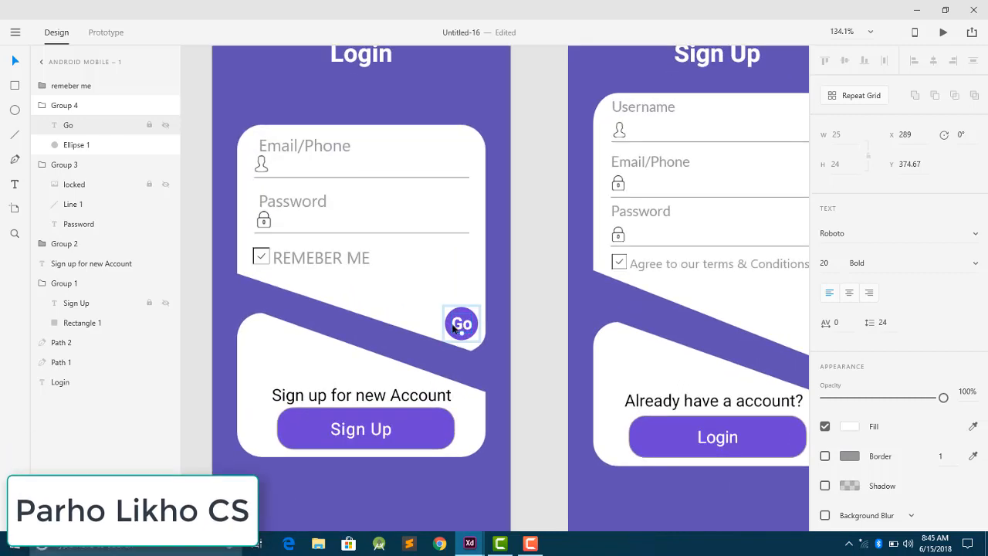
pyautogui.click(461, 328)
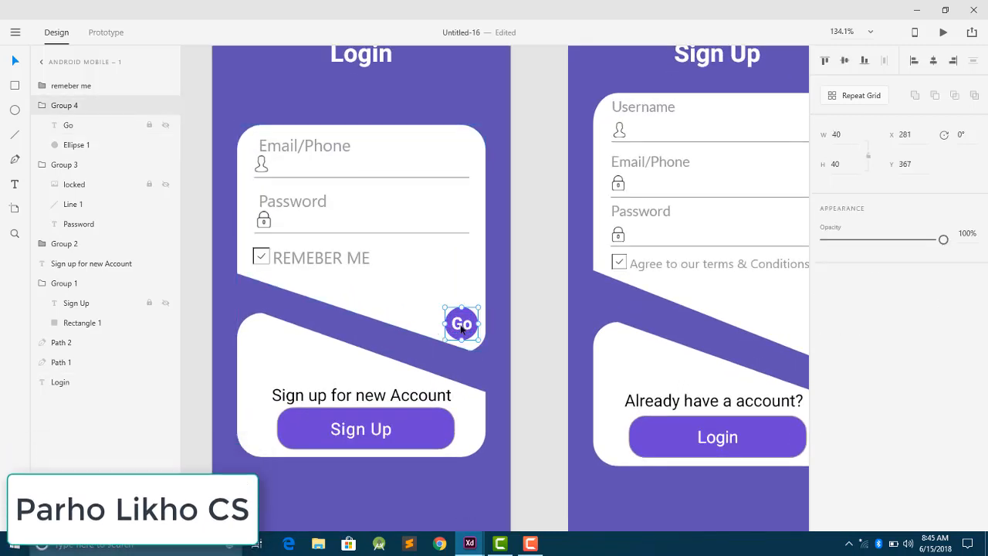
pyautogui.hotkey('ctrl', 'g')
pyautogui.moveTo(461, 328); pyautogui.dragTo(752, 306)
pyautogui.hscroll(3, 765, 311)
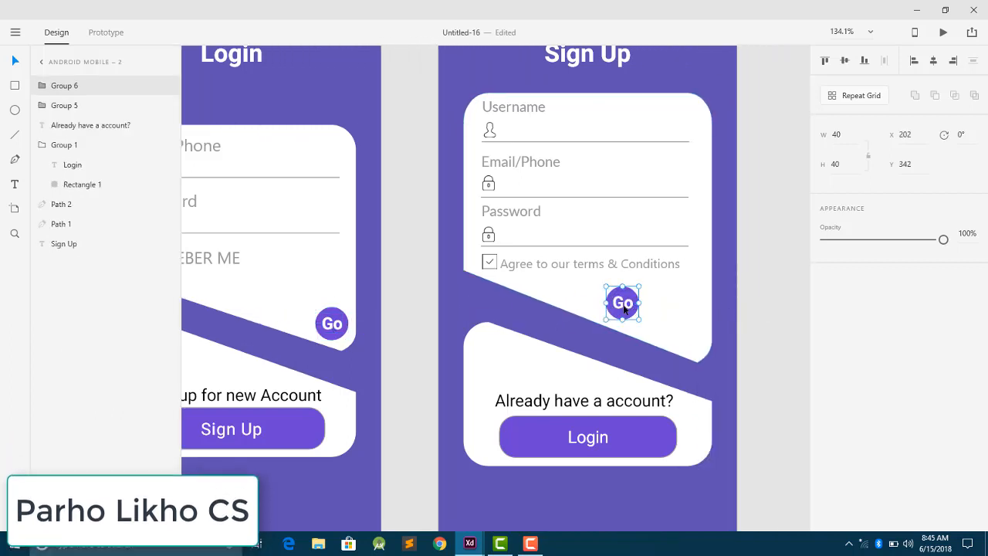
pyautogui.moveTo(674, 337); pyautogui.dragTo(690, 339)
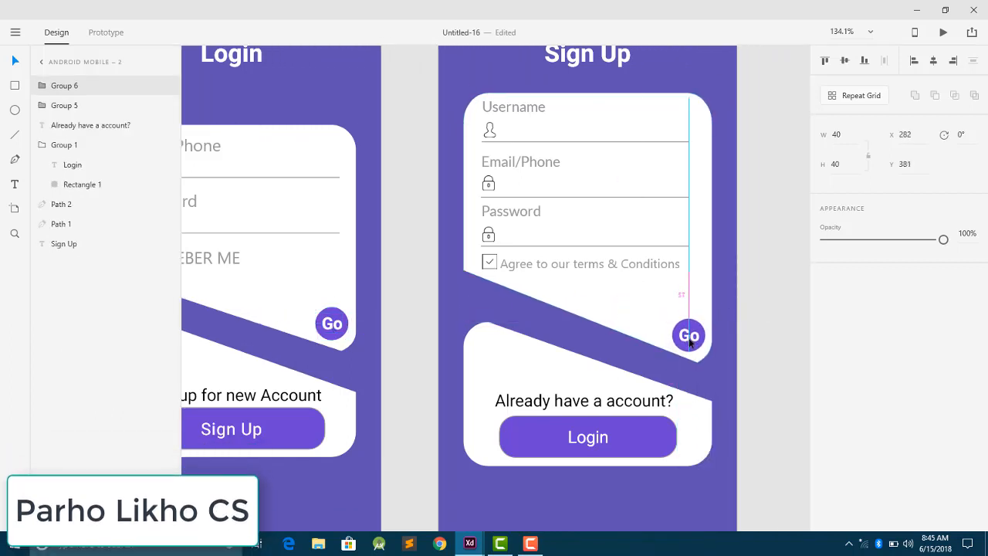
pyautogui.click(556, 351)
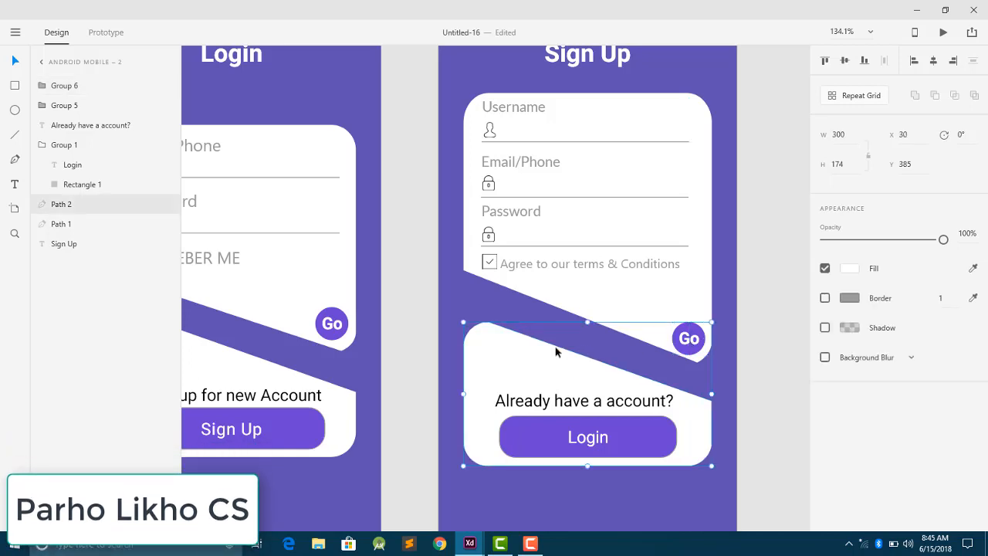
pyautogui.click(393, 395)
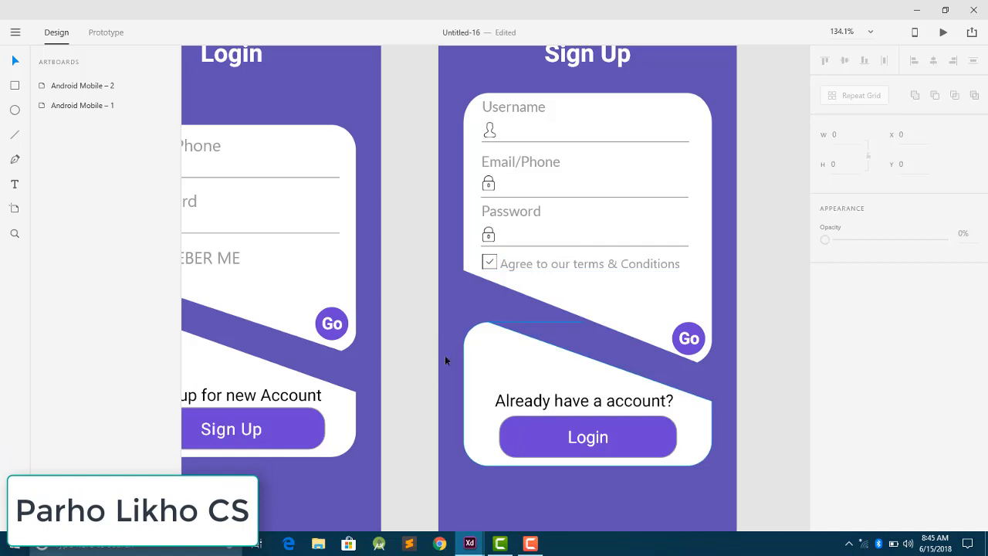
# Move the Sign Up screen's Go button up slightly to Y 379, keeping X at 282.
pyautogui.scroll(-5, 426, 377)
pyautogui.hscroll(-1, 425, 377)
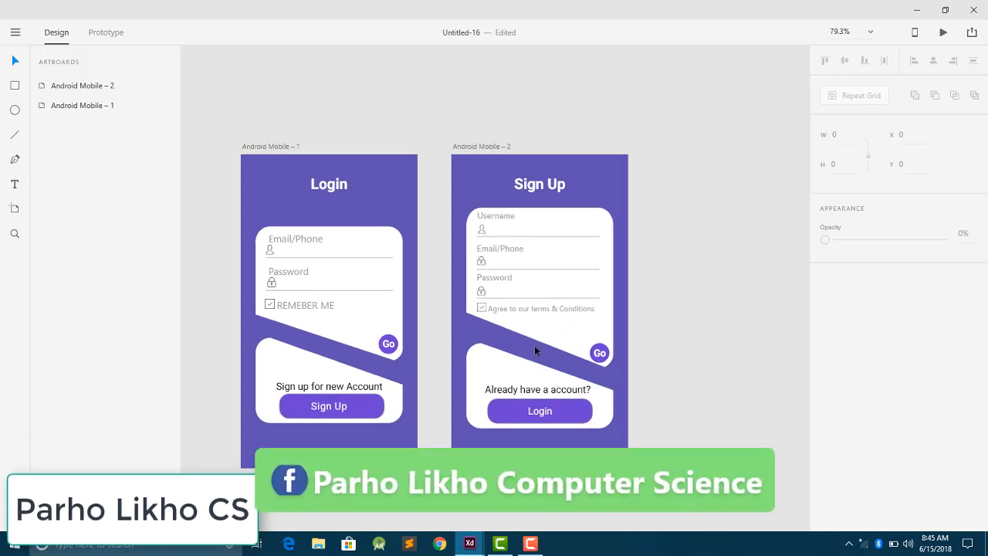
pyautogui.moveTo(597, 357); pyautogui.dragTo(596, 355)
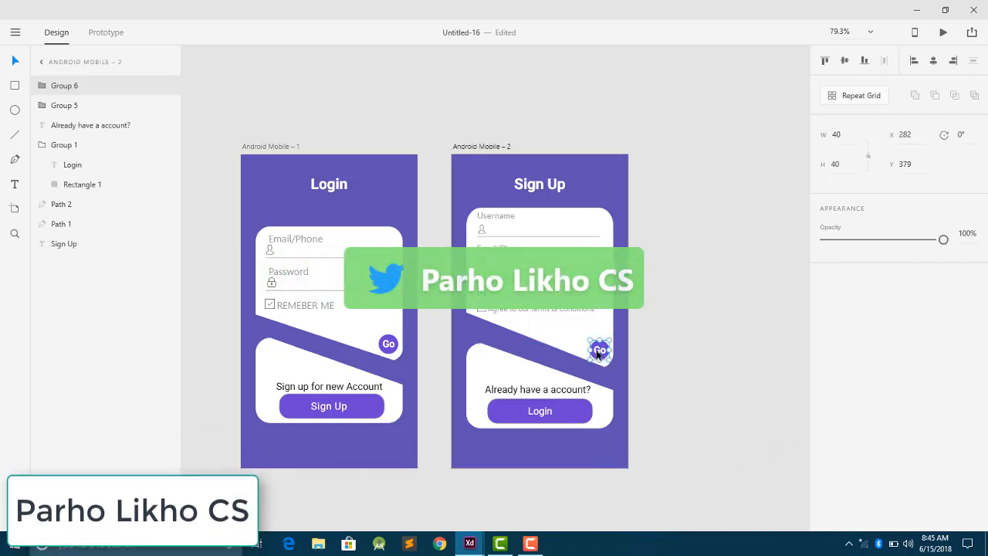
pyautogui.click(666, 369)
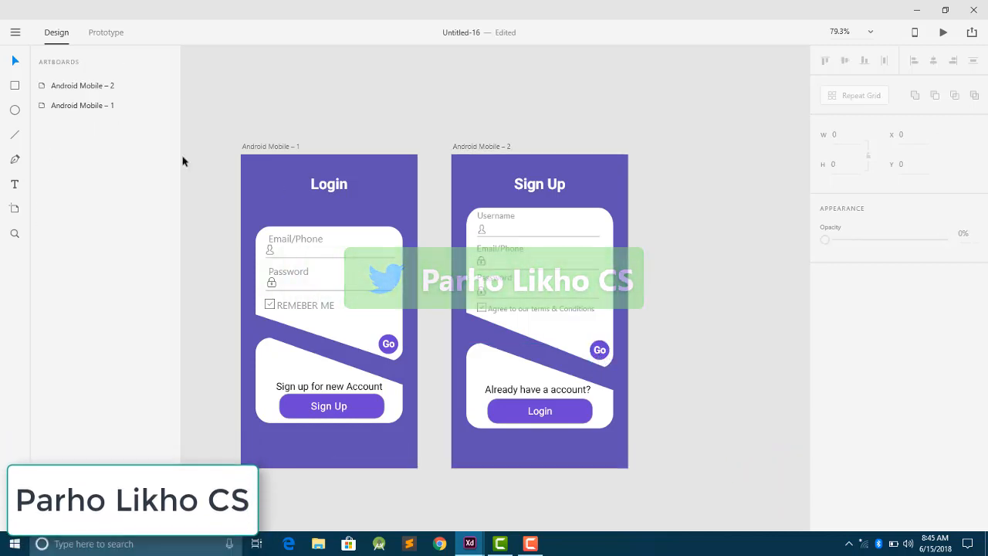
# Switch to prototyping and link the login screen's Sign Up button to the Android Mobile – 2 artboard.
pyautogui.click(98, 34)
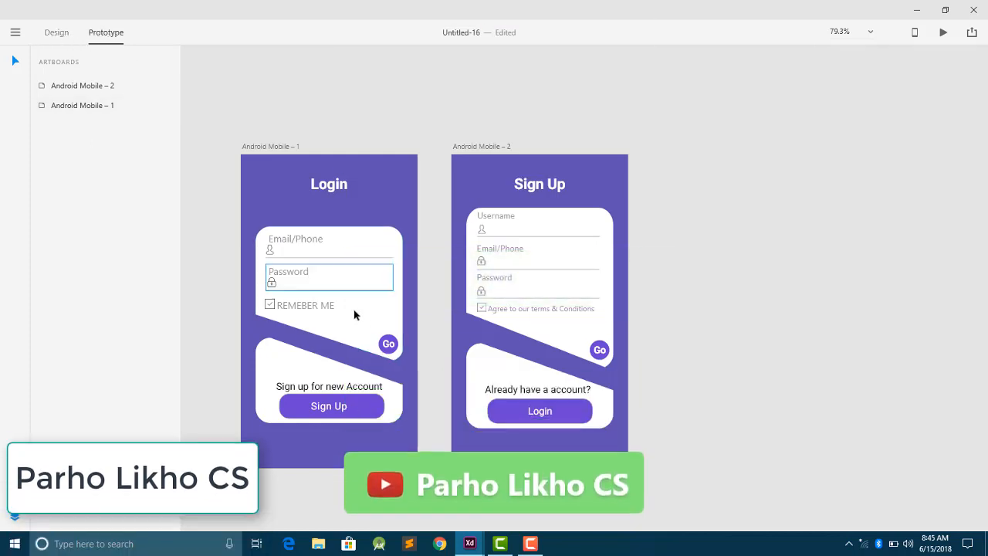
pyautogui.click(335, 417)
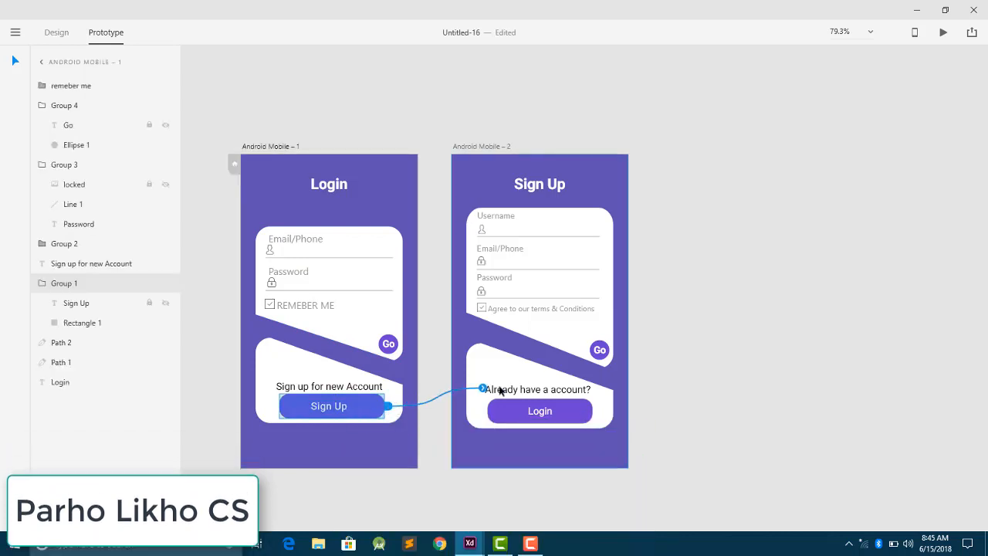
pyautogui.moveTo(500, 392); pyautogui.dragTo(502, 392)
# Link the Sign Up screen's Login button to Android Mobile – 1 with a Dissolve transition, Ease Out easing and 0.4 s duration.
pyautogui.click(510, 420)
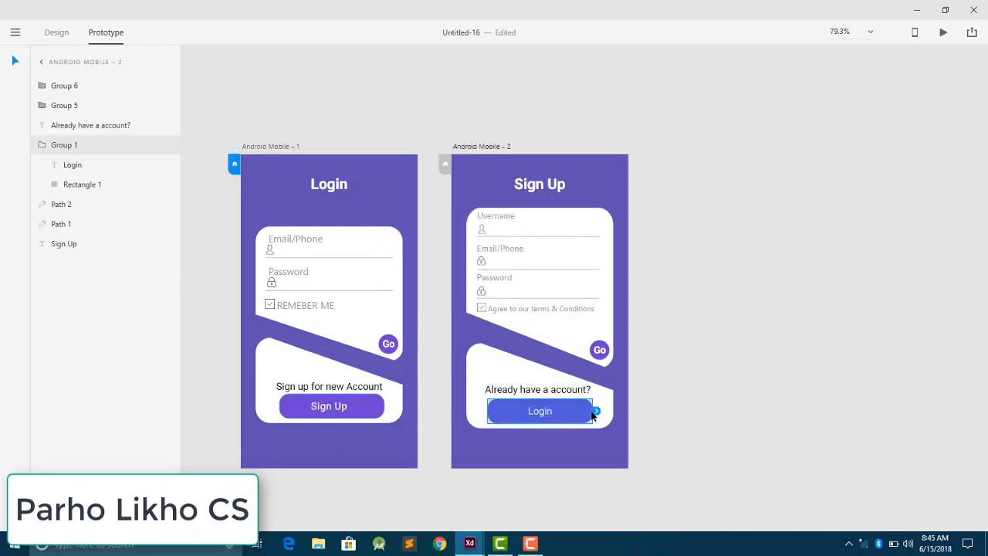
pyautogui.moveTo(410, 405); pyautogui.dragTo(406, 400)
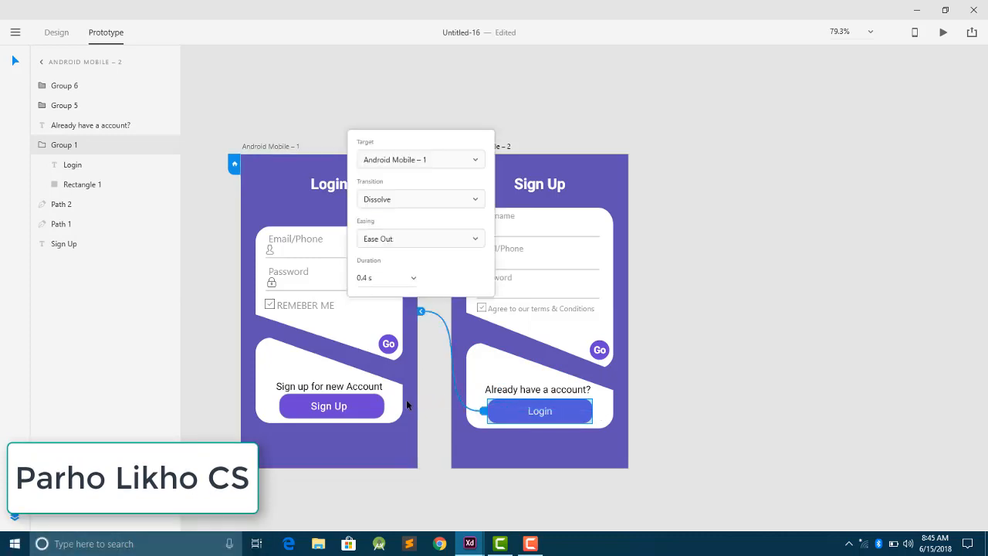
pyautogui.click(393, 349)
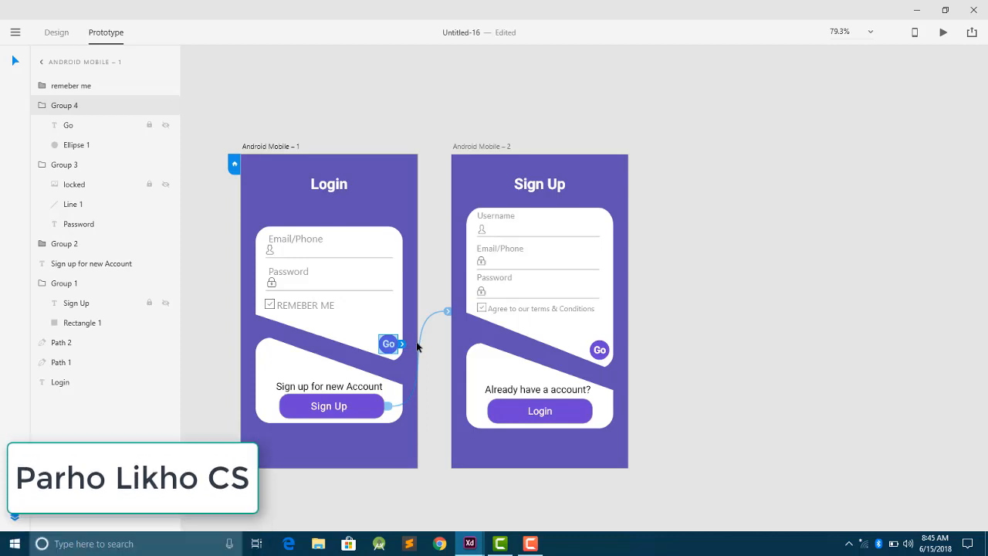
# Preview the prototype from the login artboard and test the Sign Up and Login button links between the two screens.
pyautogui.click(276, 147)
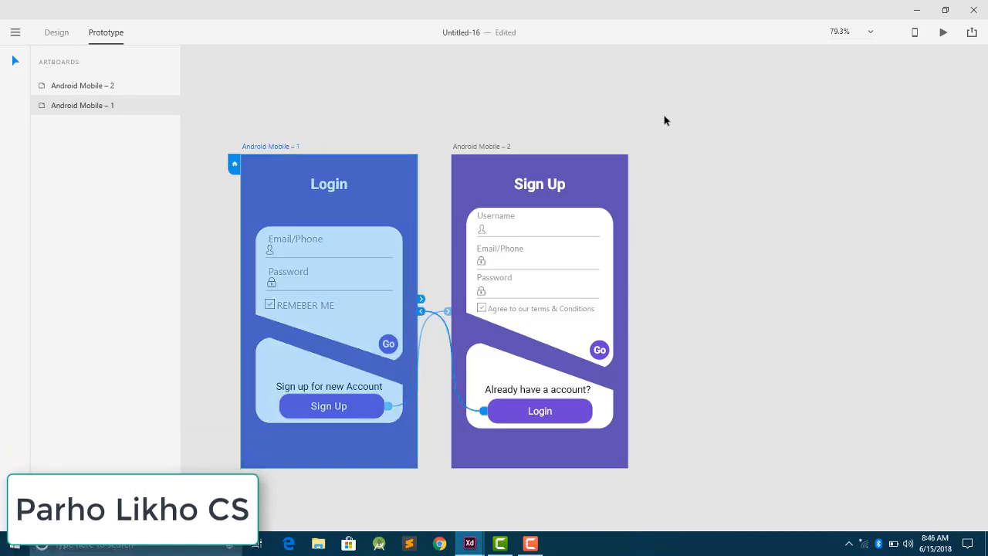
pyautogui.click(941, 35)
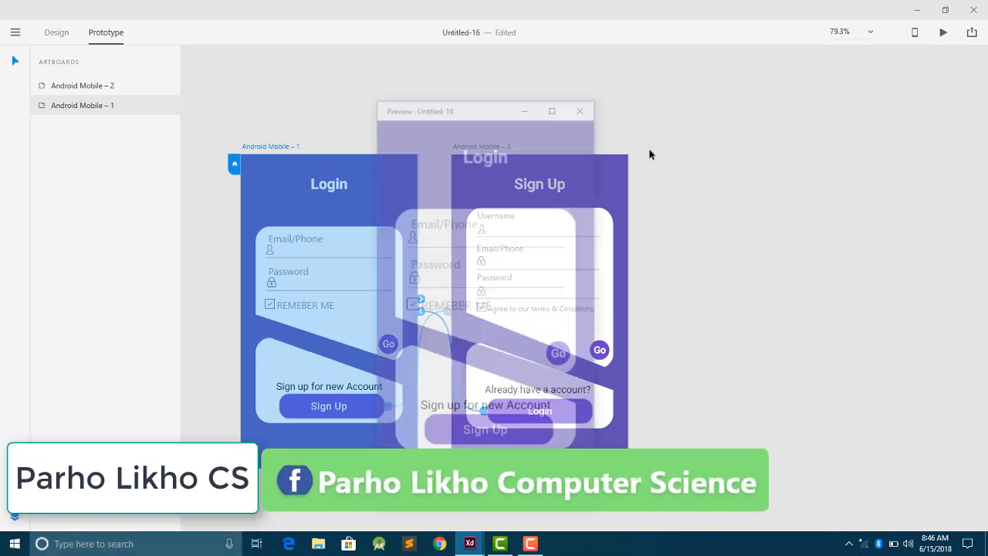
pyautogui.moveTo(480, 112); pyautogui.dragTo(516, 81)
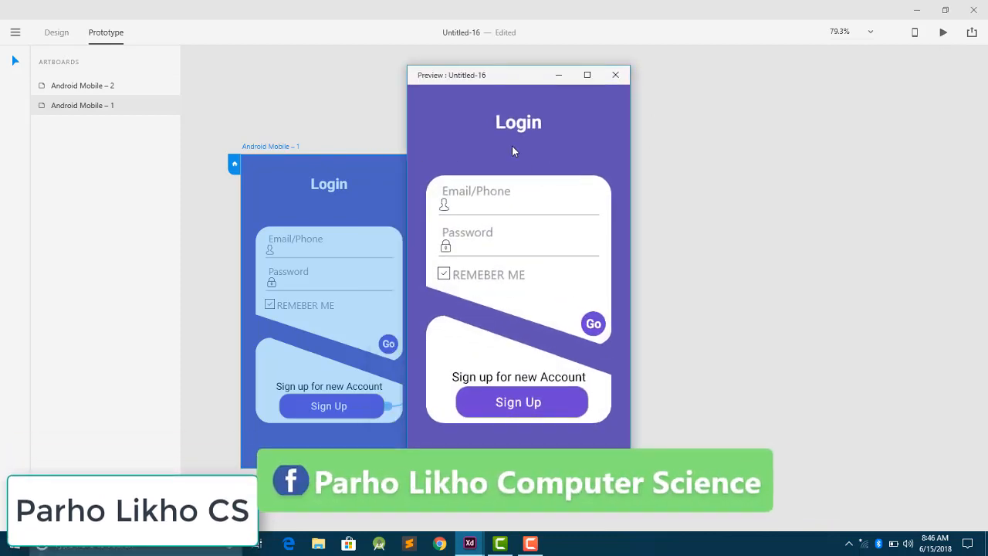
pyautogui.click(514, 403)
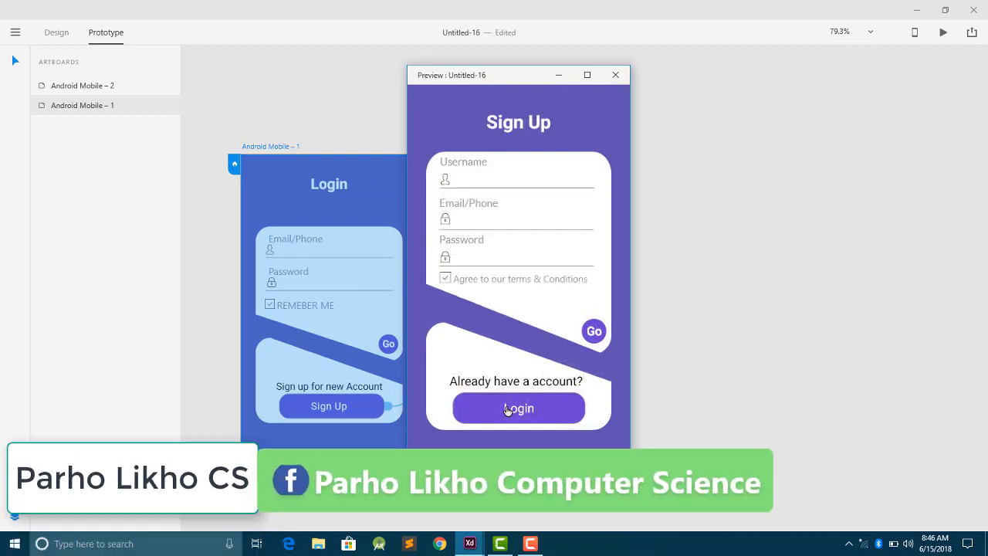
pyautogui.click(507, 409)
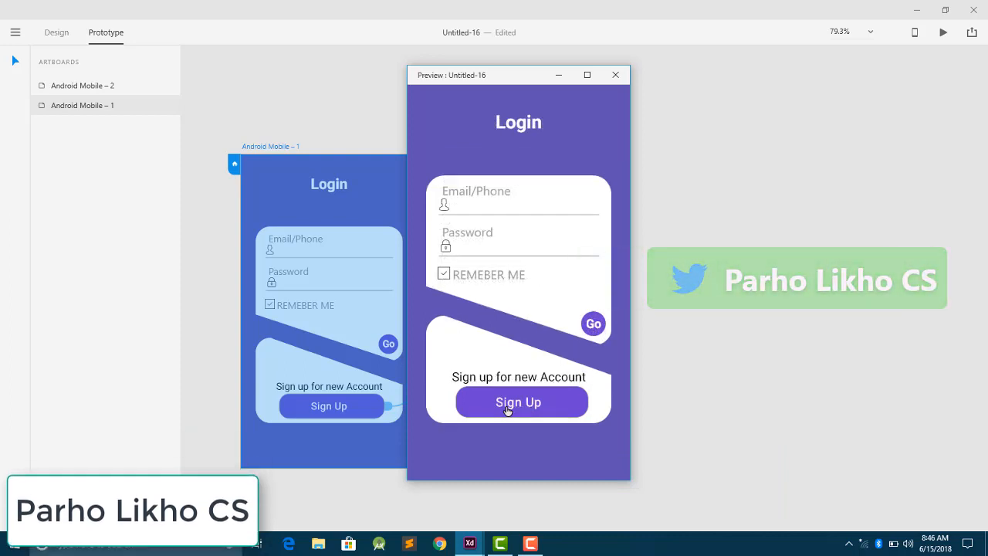
pyautogui.click(507, 409)
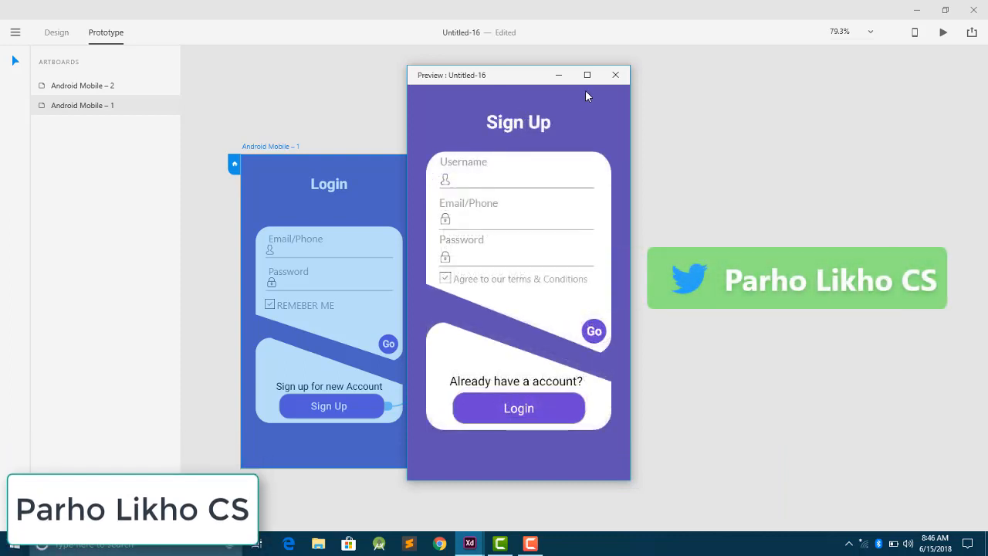